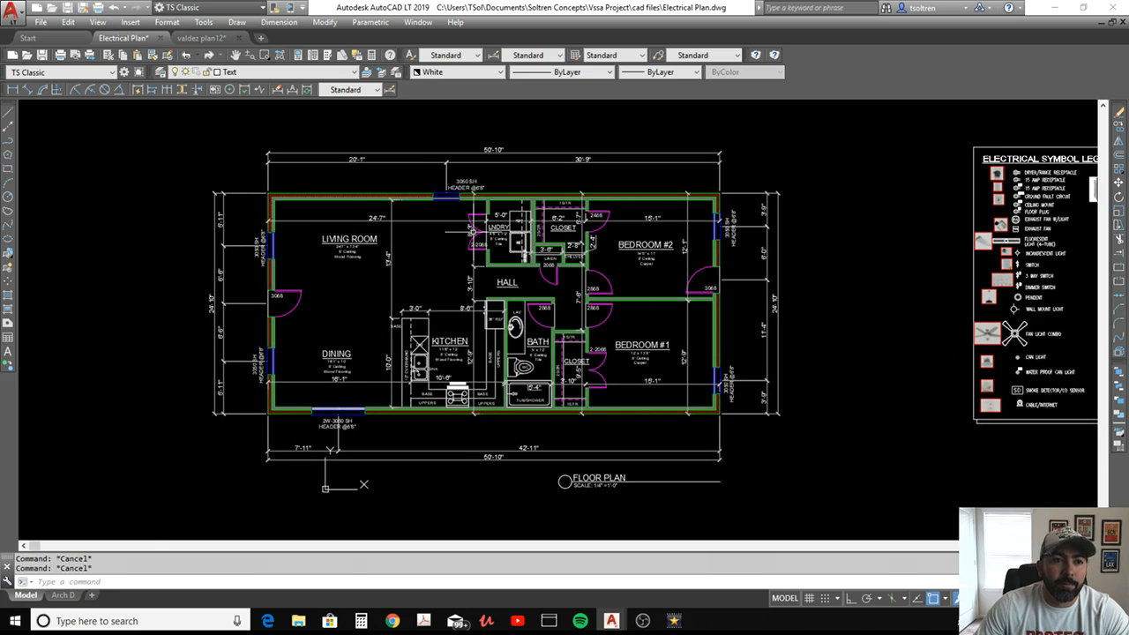
Turn off the dimensions and Text layers in the floor plan
click(286, 79)
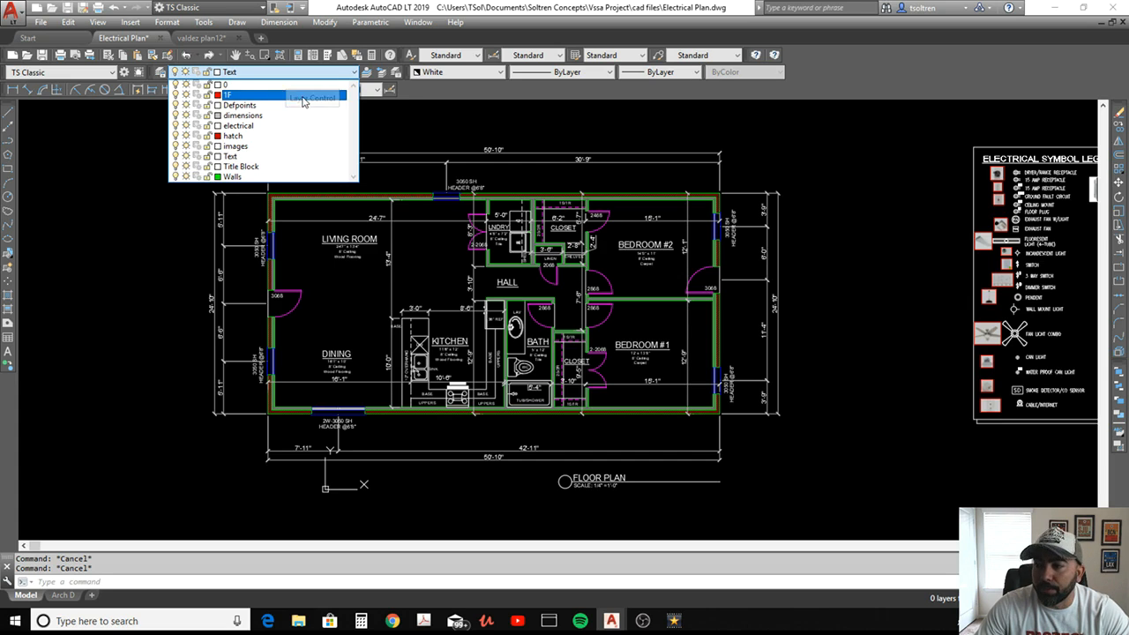
click(176, 116)
click(590, 129)
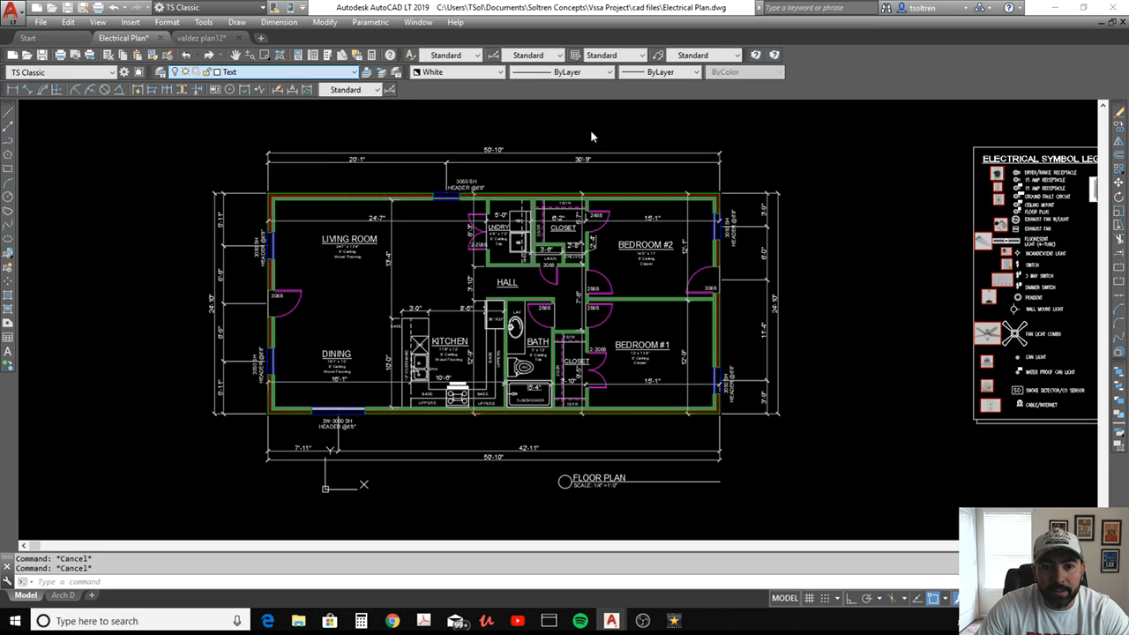
click(622, 336)
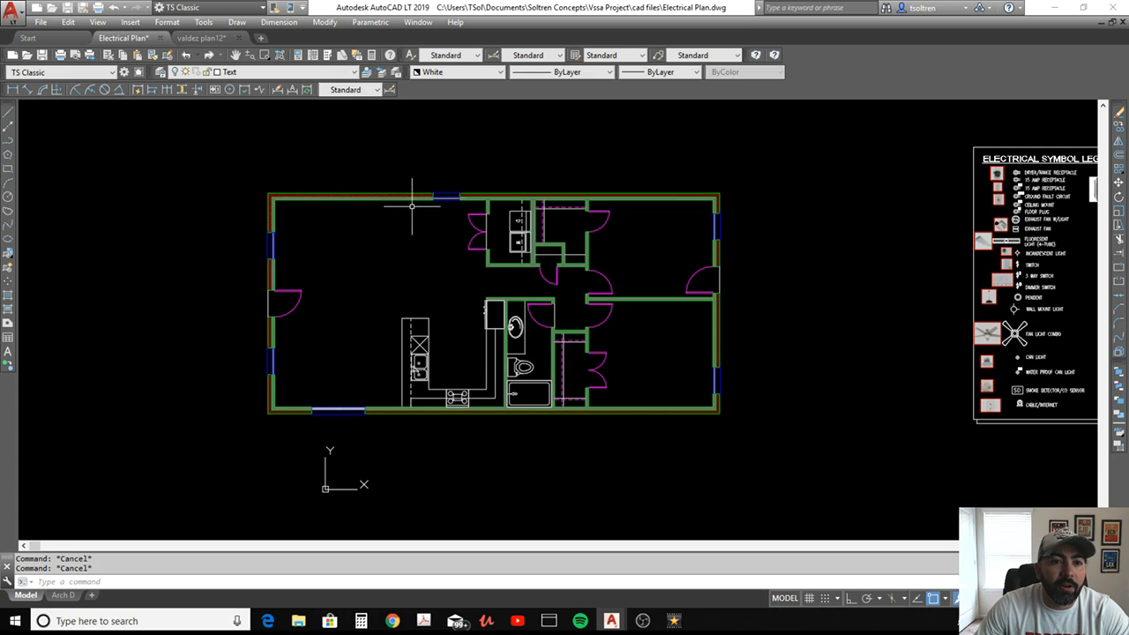
Turn off the hatch layer to hide the wall fills
scroll(413, 202, up, 4)
click(225, 73)
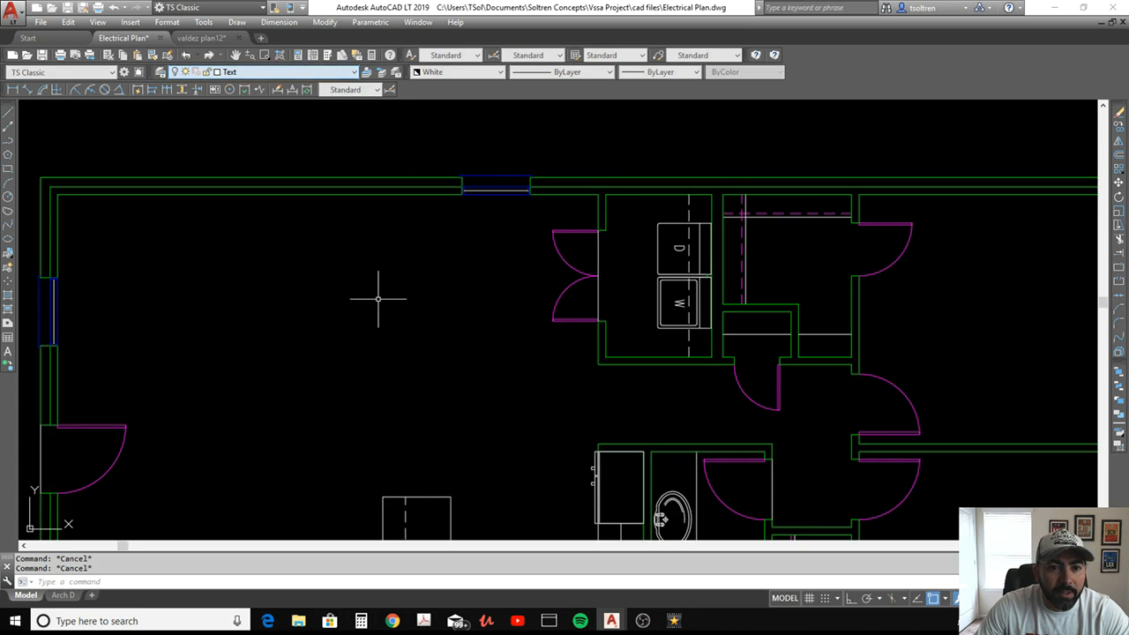
scroll(449, 297, down, 4)
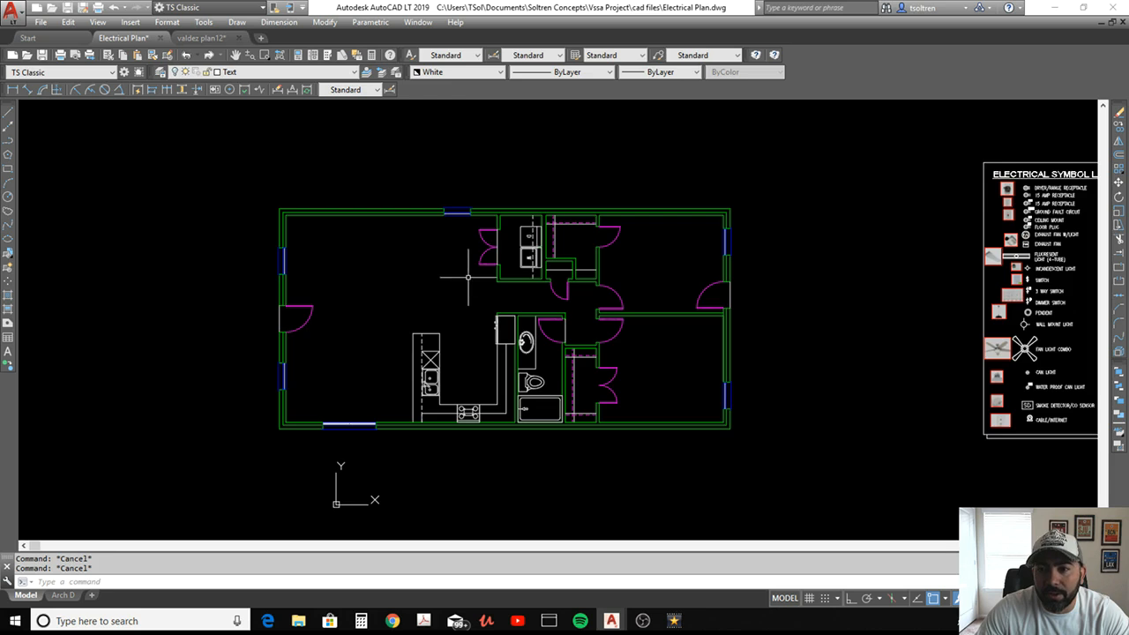
Identify the exterior wall's layer by selecting a wall line and lock the Walls layer
middle_drag(469, 277, 569, 292)
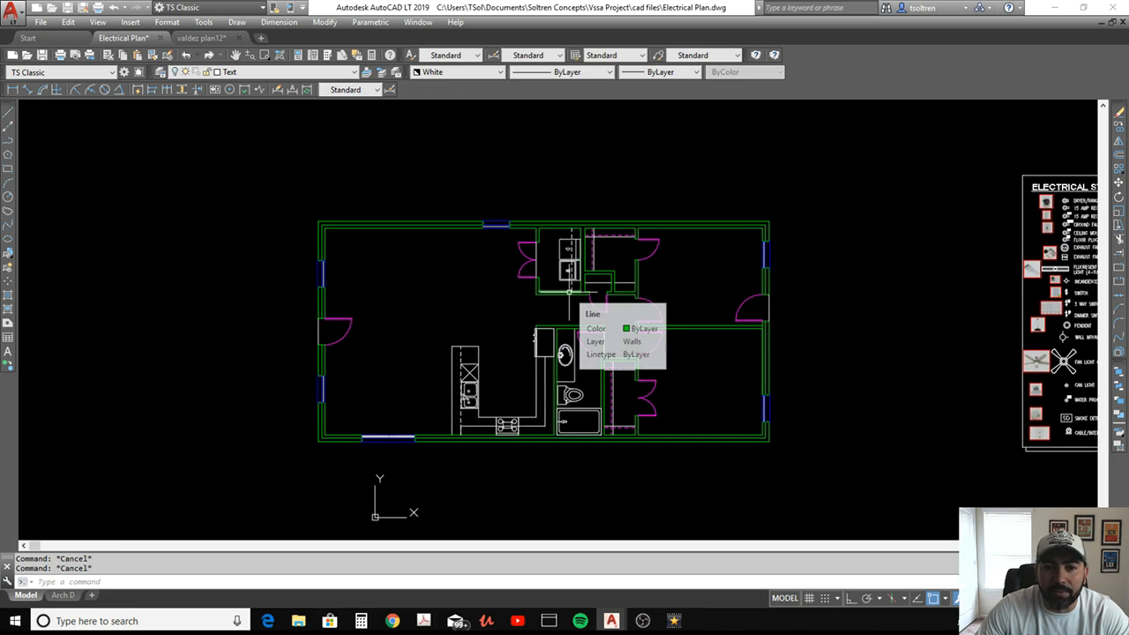
click(280, 74)
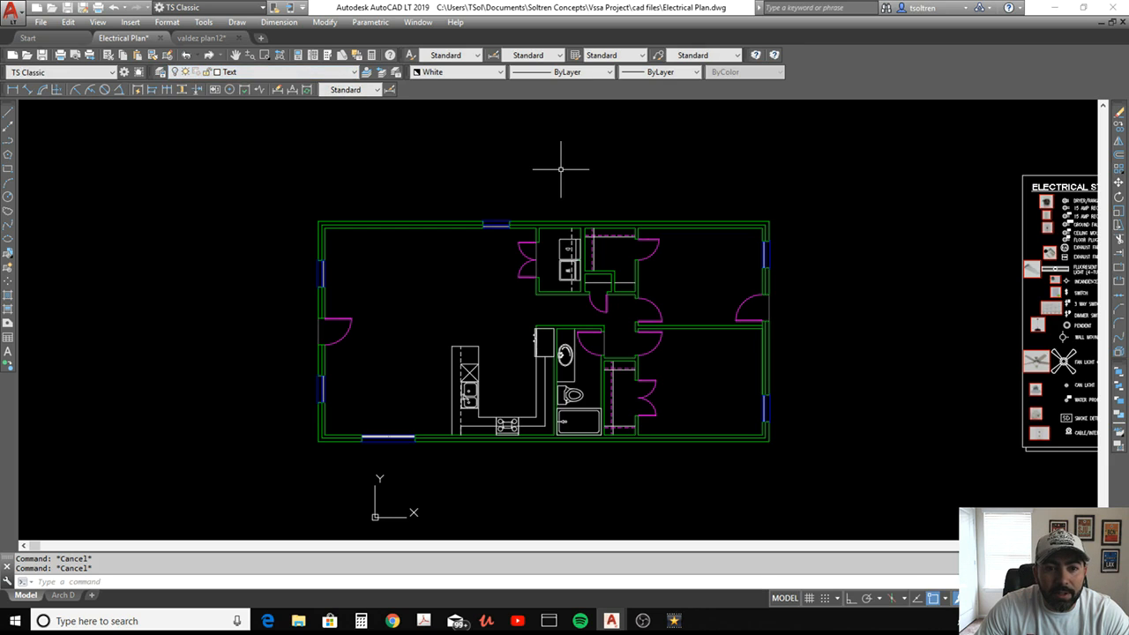
click(375, 220)
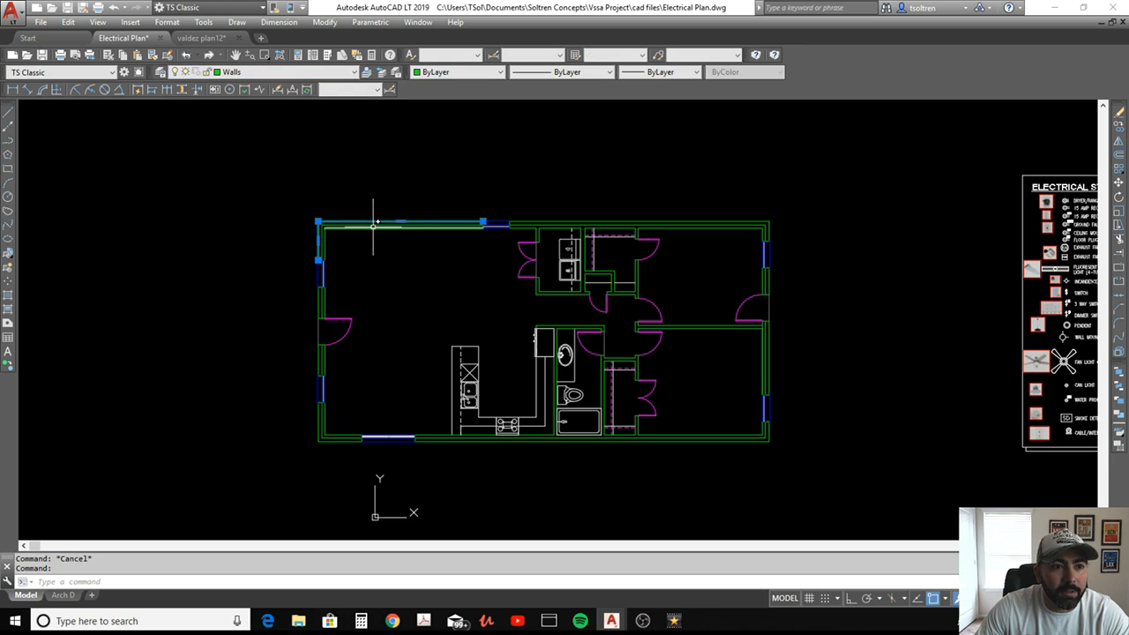
click(300, 74)
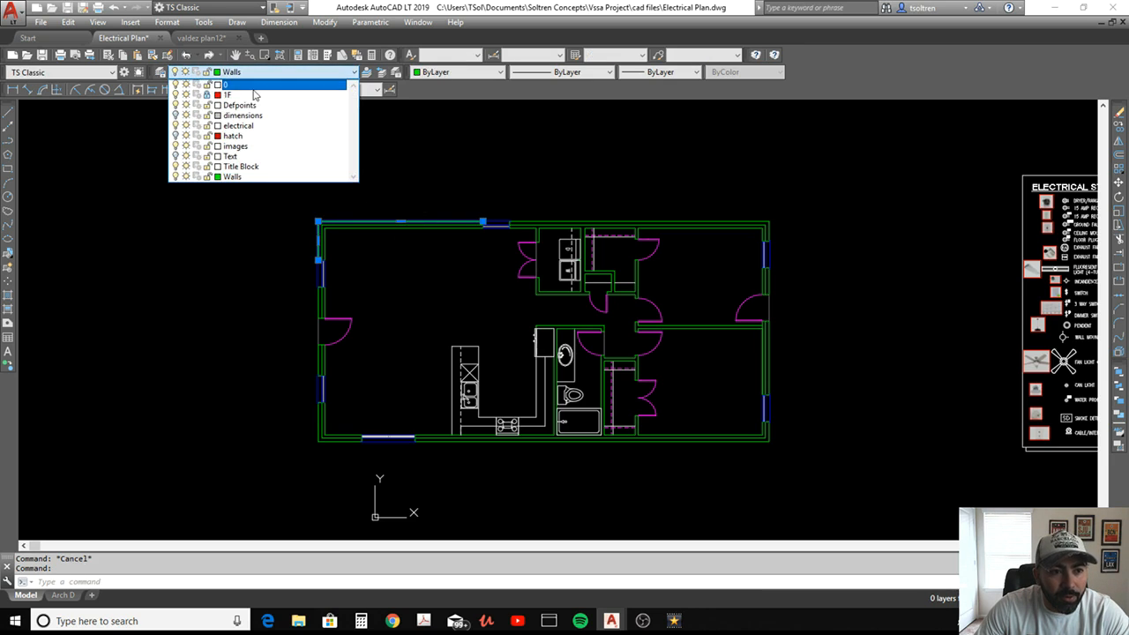
click(208, 178)
click(449, 190)
key(Escape)
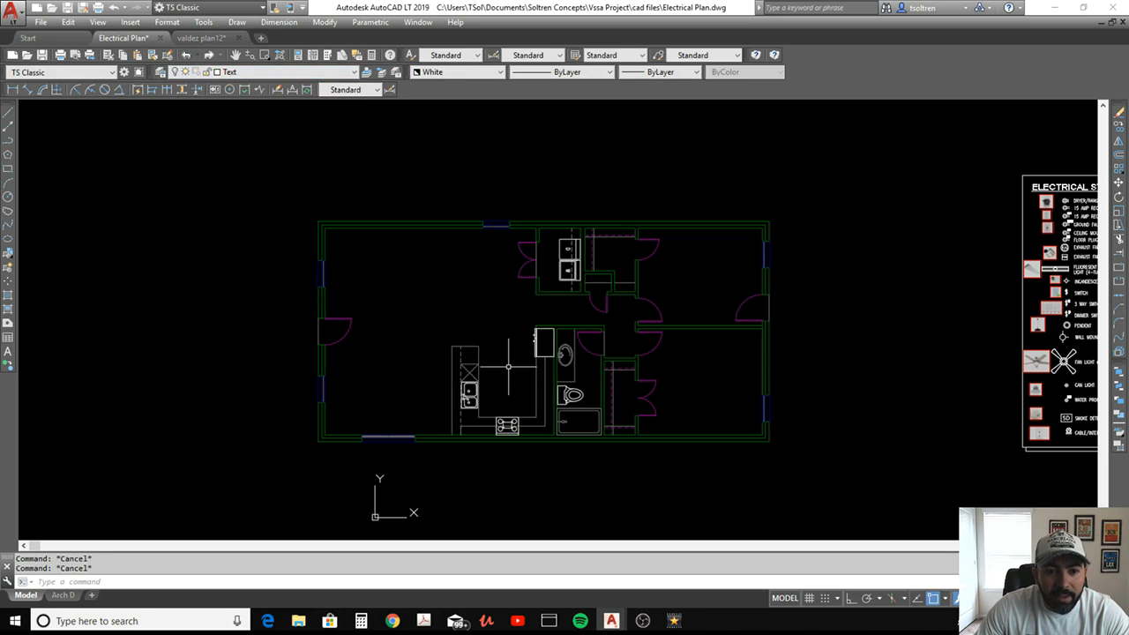
Move the unlocked kitchen, laundry and bathroom fixtures onto the Walls layer using a crossing selection over the middle of the plan
click(470, 397)
click(451, 455)
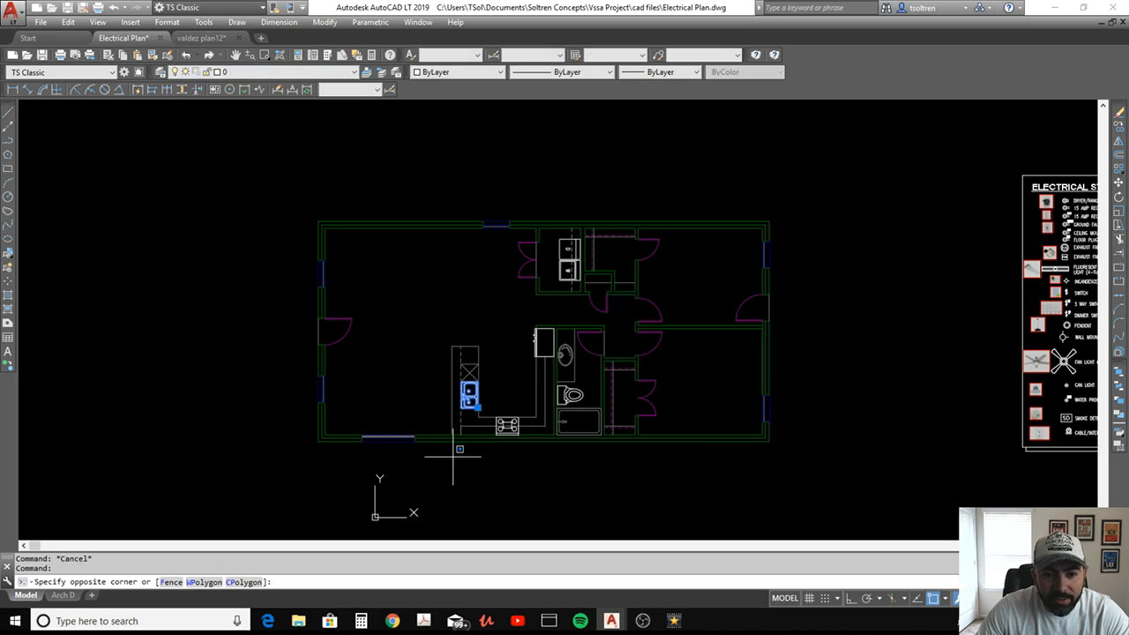
click(673, 215)
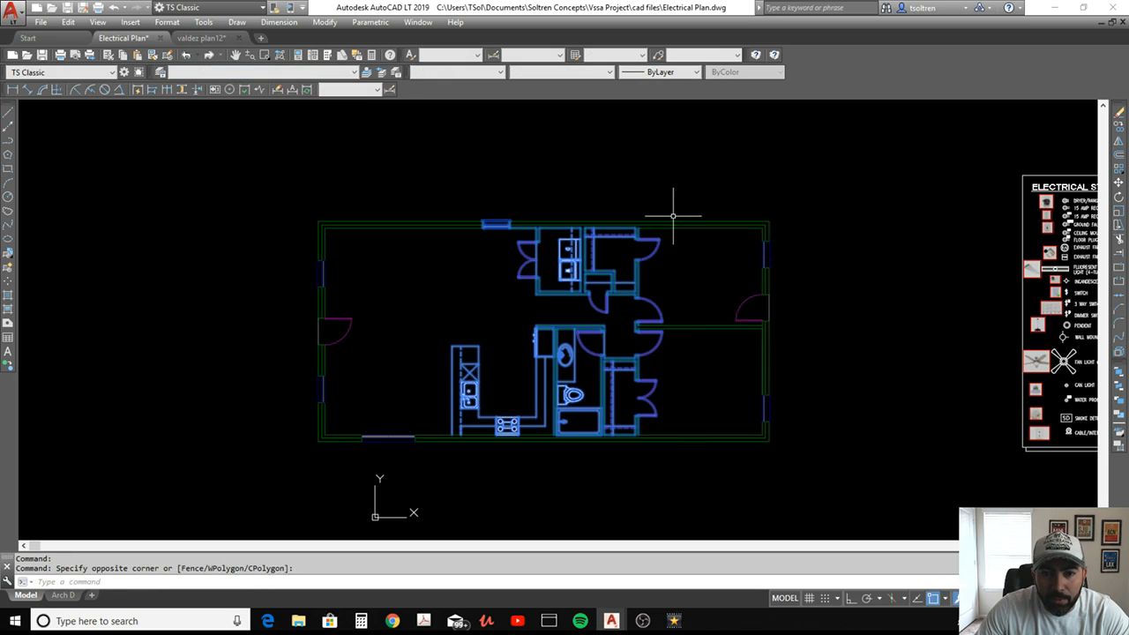
click(265, 72)
click(275, 167)
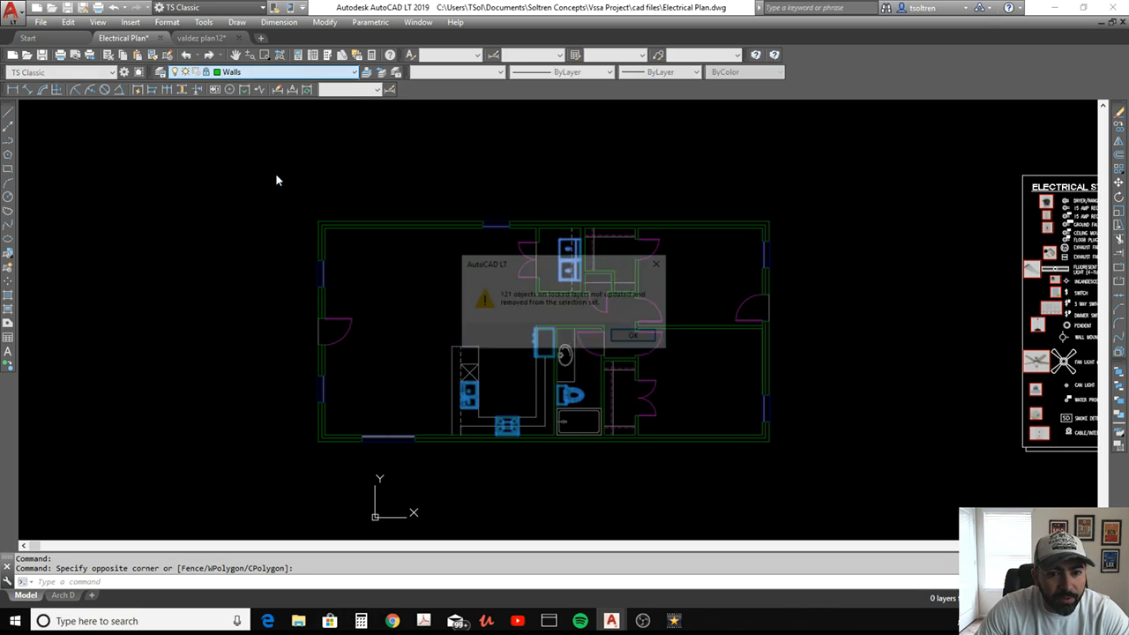
click(636, 337)
key(Escape)
Make the electrical layer the current layer
scroll(556, 282, down, 3)
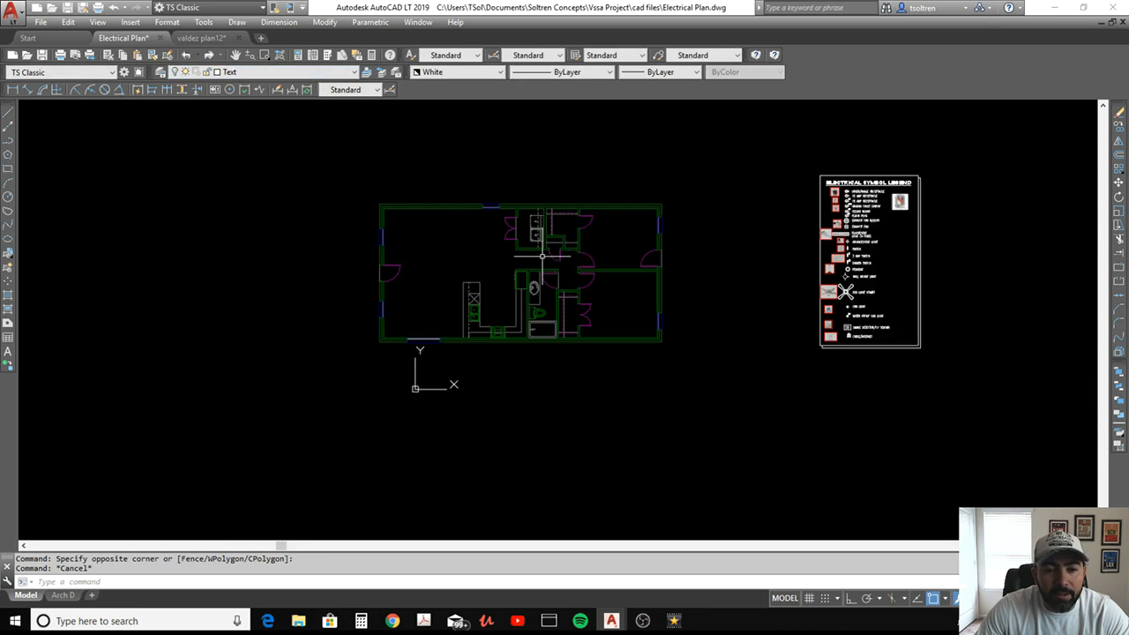
scroll(629, 222, up, 2)
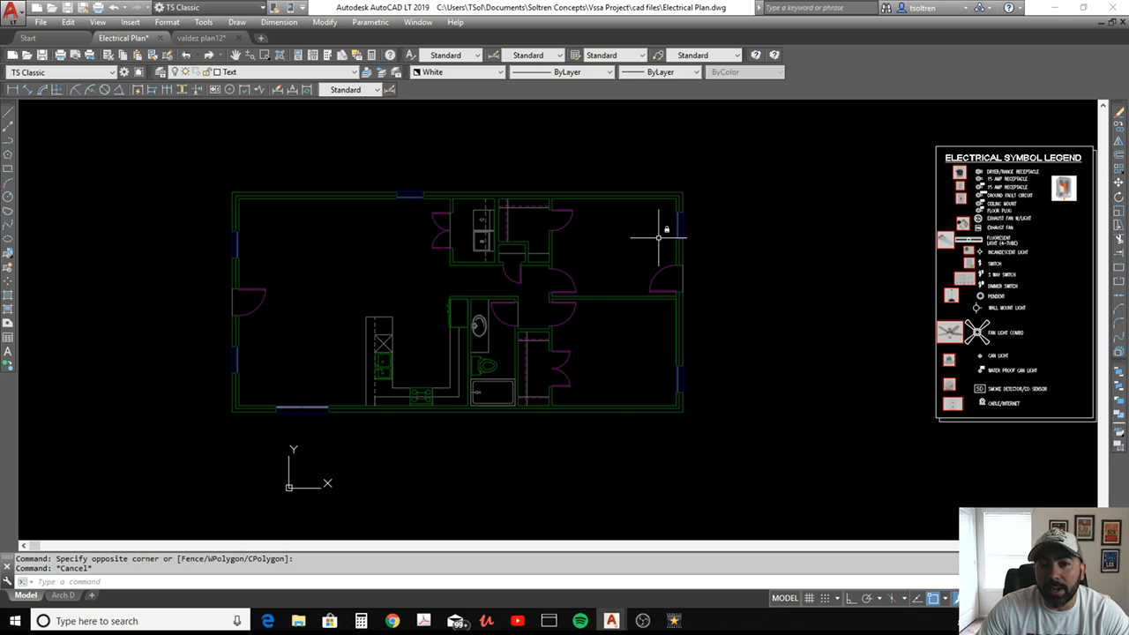
middle_drag(518, 293, 542, 296)
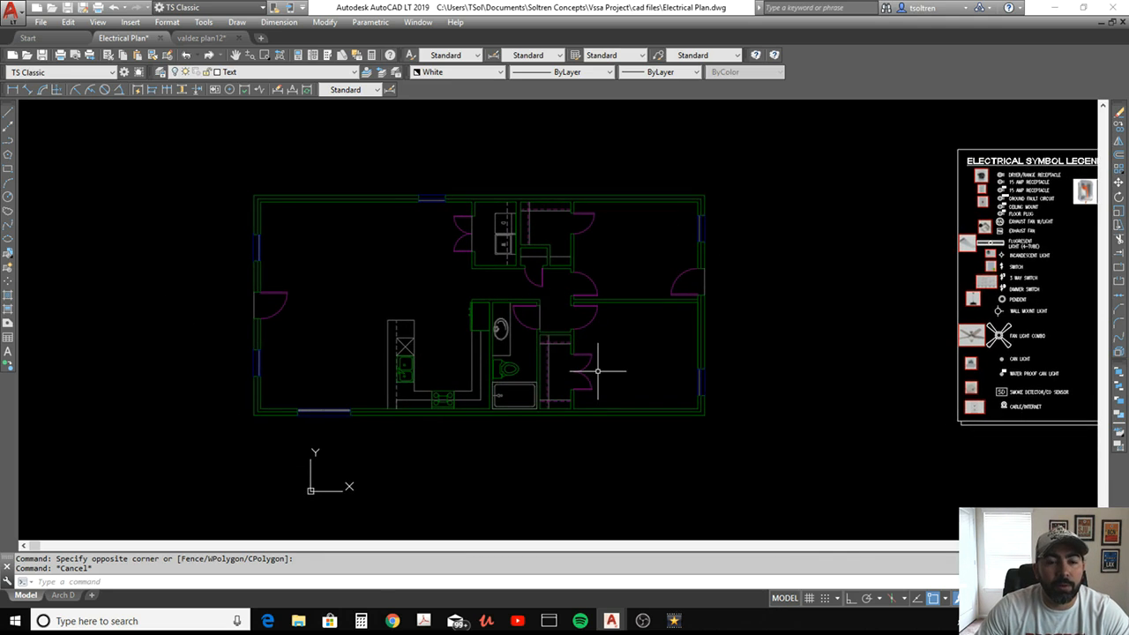
click(295, 74)
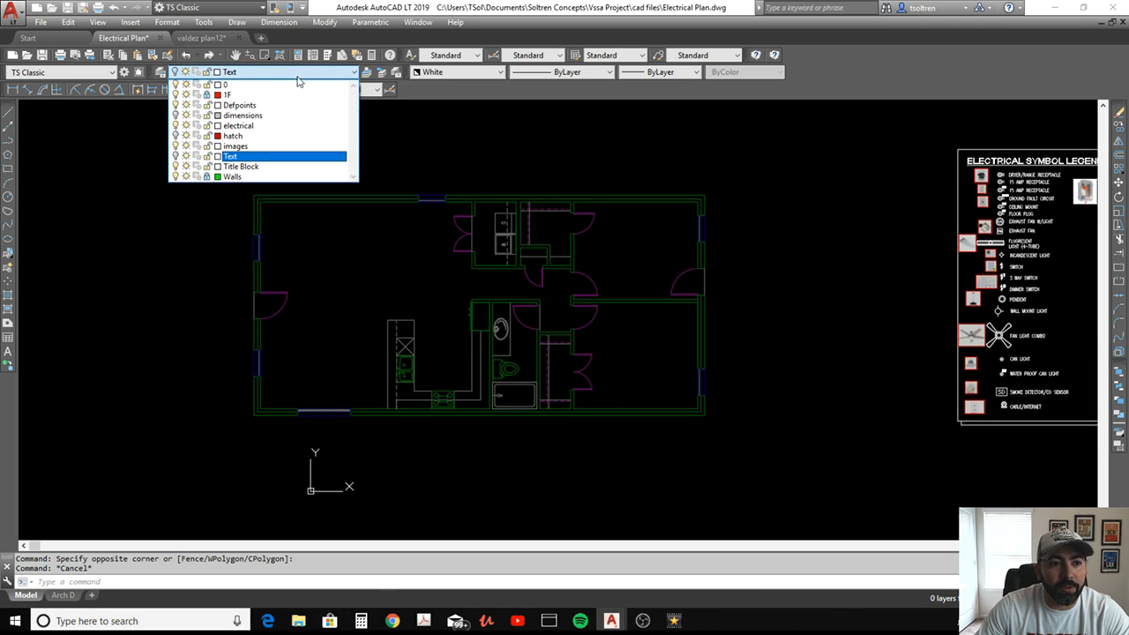
click(297, 126)
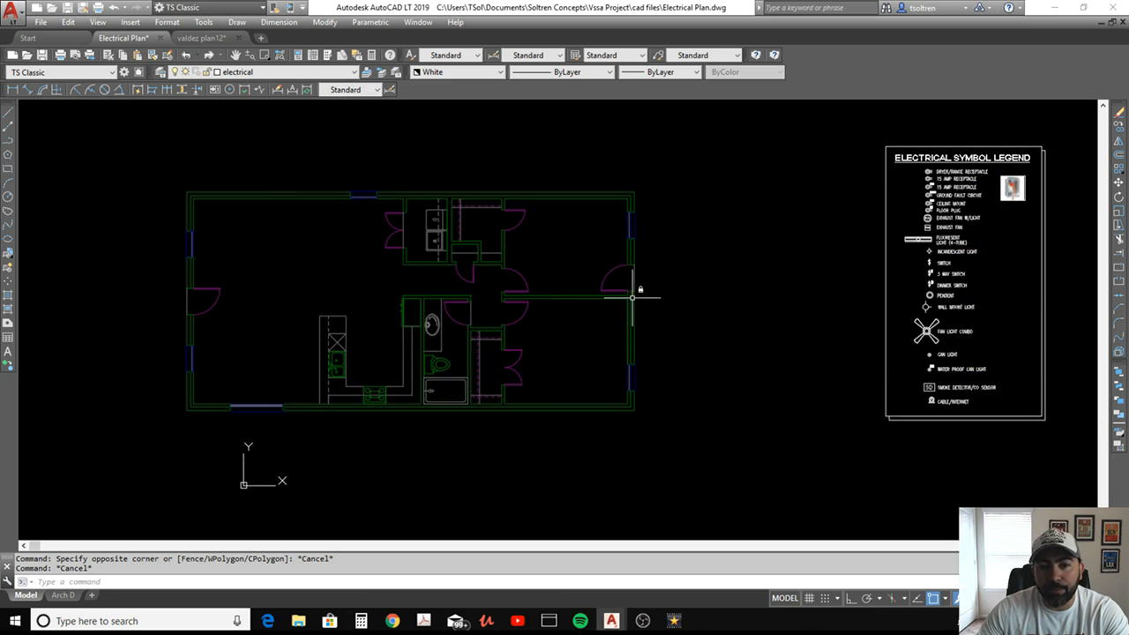
Draw a diagonal line across Bedroom #2 from its upper-left inside corner to its lower-right inside corner
scroll(515, 265, up, 3)
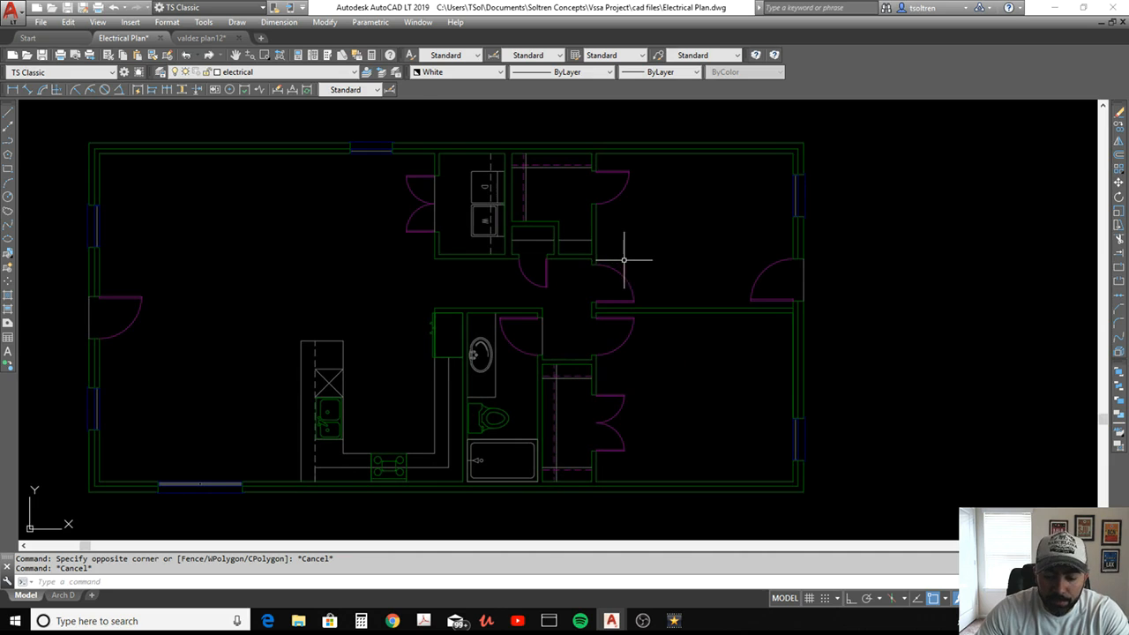
key(Return)
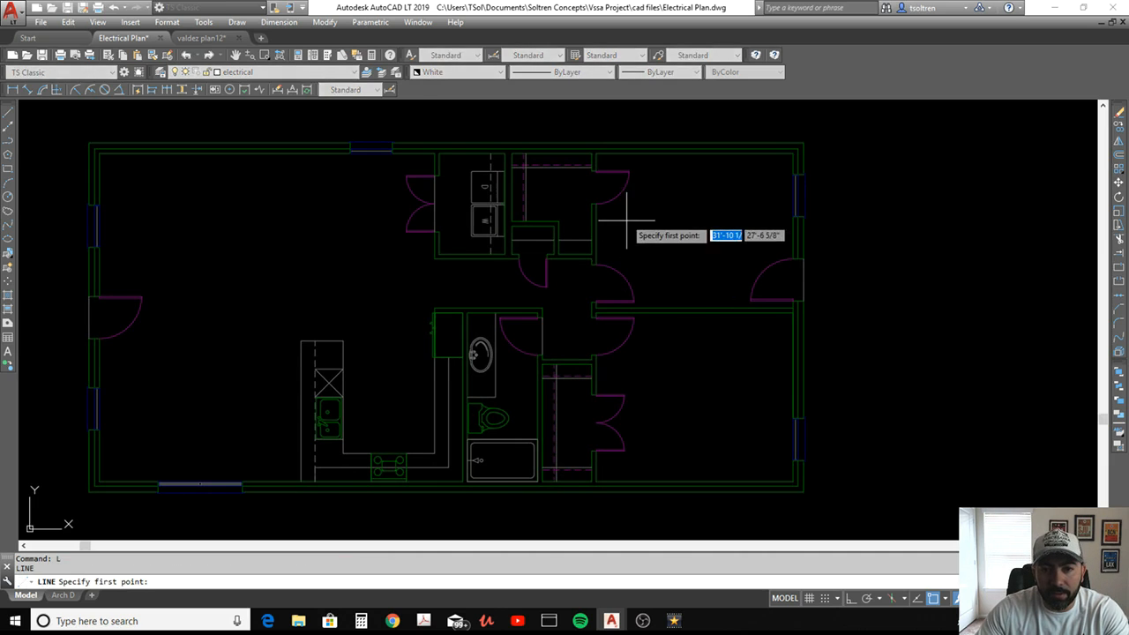
click(596, 152)
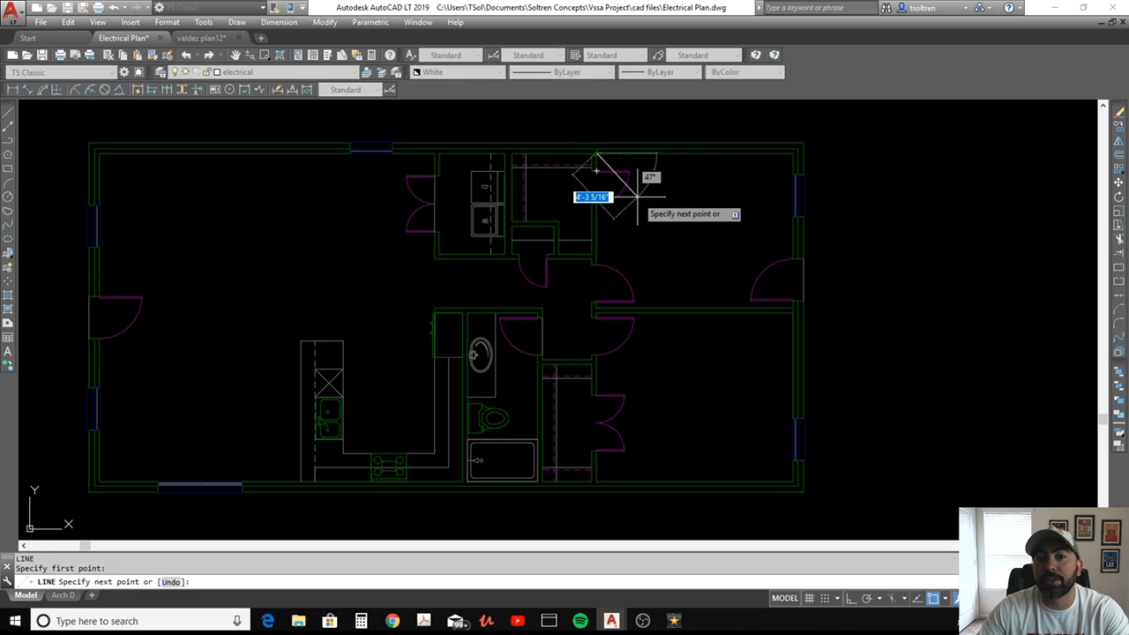
click(792, 308)
key(Return)
key(Return)
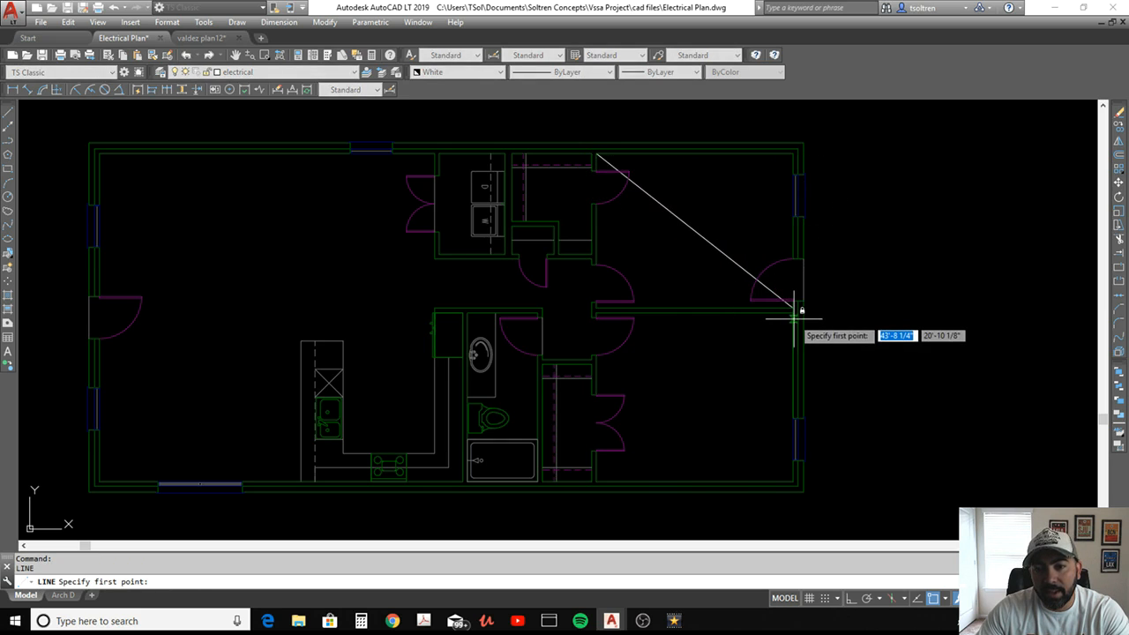
Draw a diagonal line across Bedroom #1 from its upper-right inside corner to its lower-left inside corner
click(793, 311)
scroll(594, 471, up, 2)
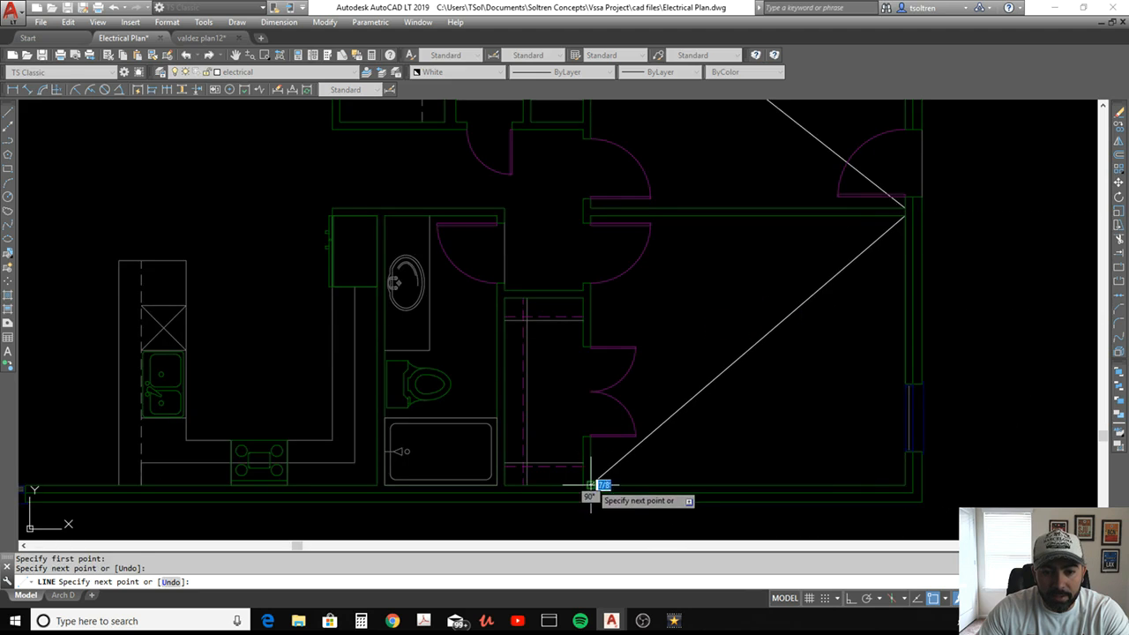
click(591, 483)
key(Return)
key(Return)
Draw a diagonal line across the Bedroom #1 closet from the lower shelf line's wall end to the upper-left shelf intersection
scroll(587, 460, up, 3)
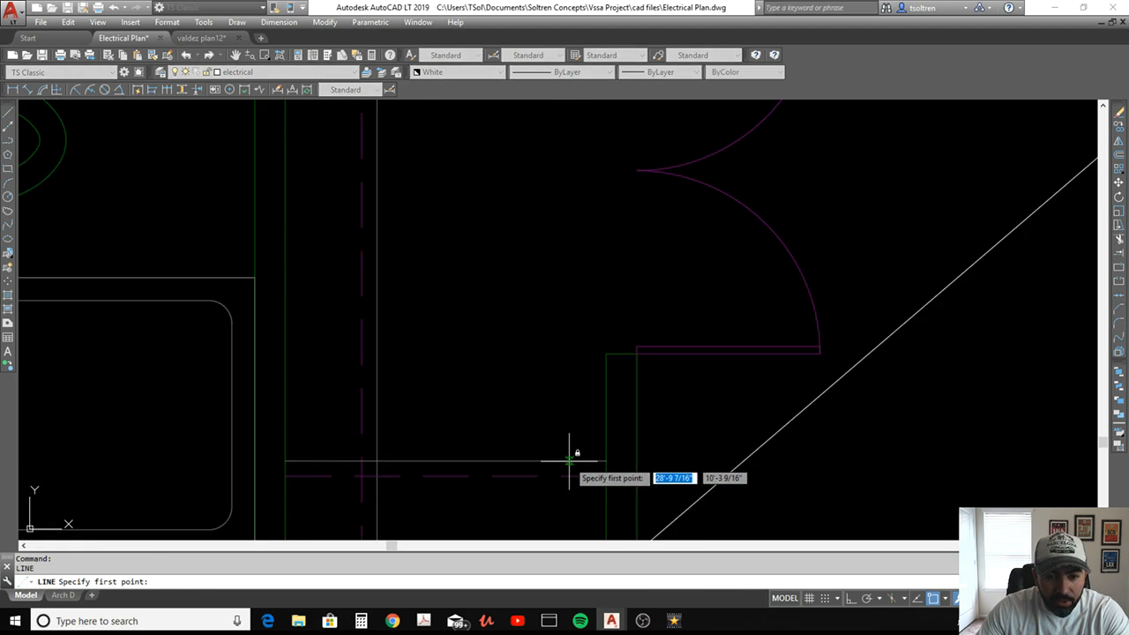
scroll(596, 460, down, 3)
click(592, 458)
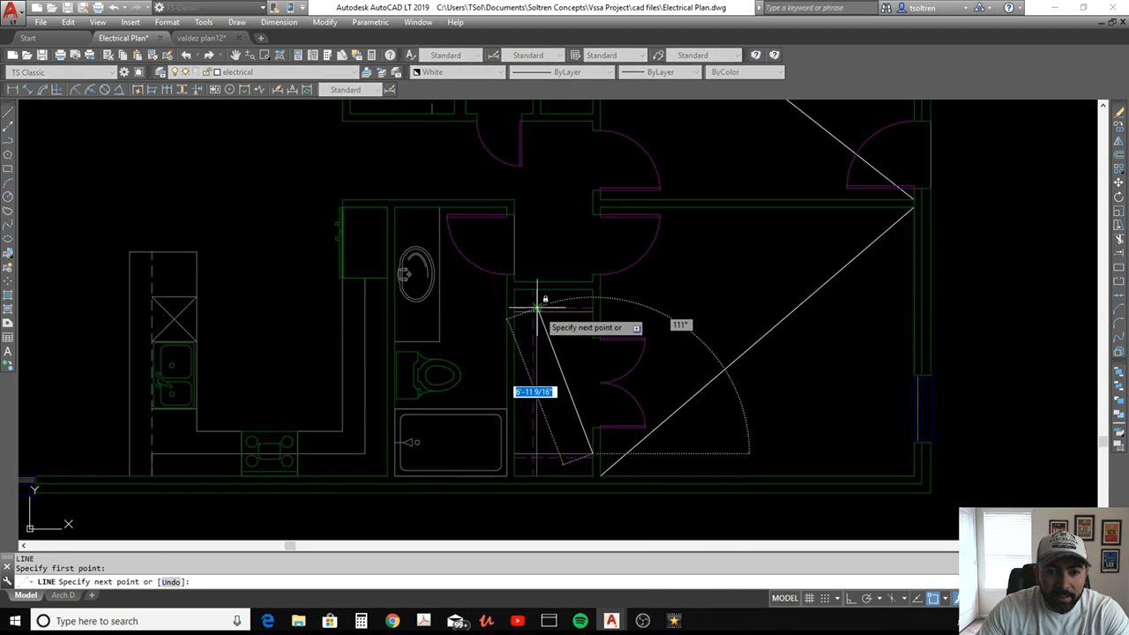
scroll(536, 309, up, 3)
click(539, 308)
key(Return)
scroll(600, 352, down, 3)
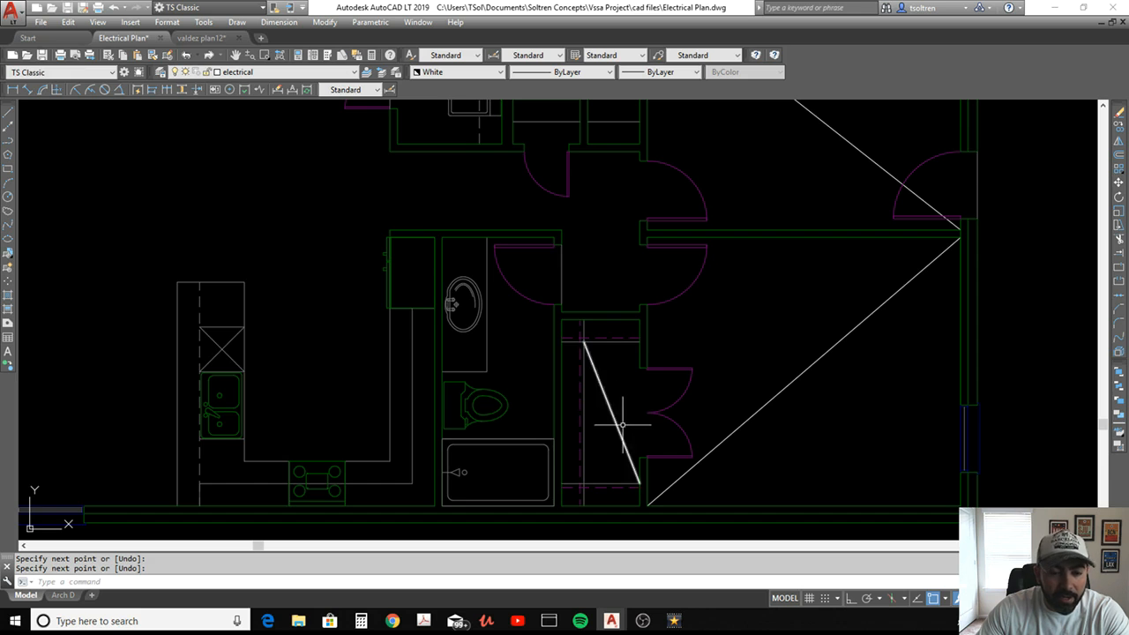
middle_drag(607, 404, 566, 371)
key(Return)
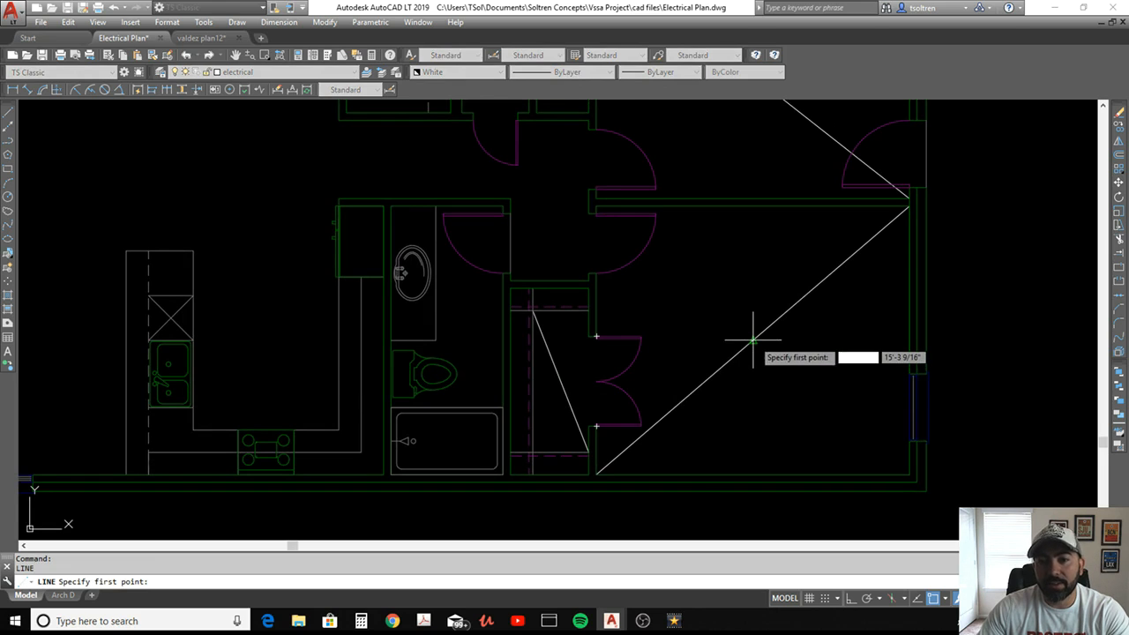
key(Escape)
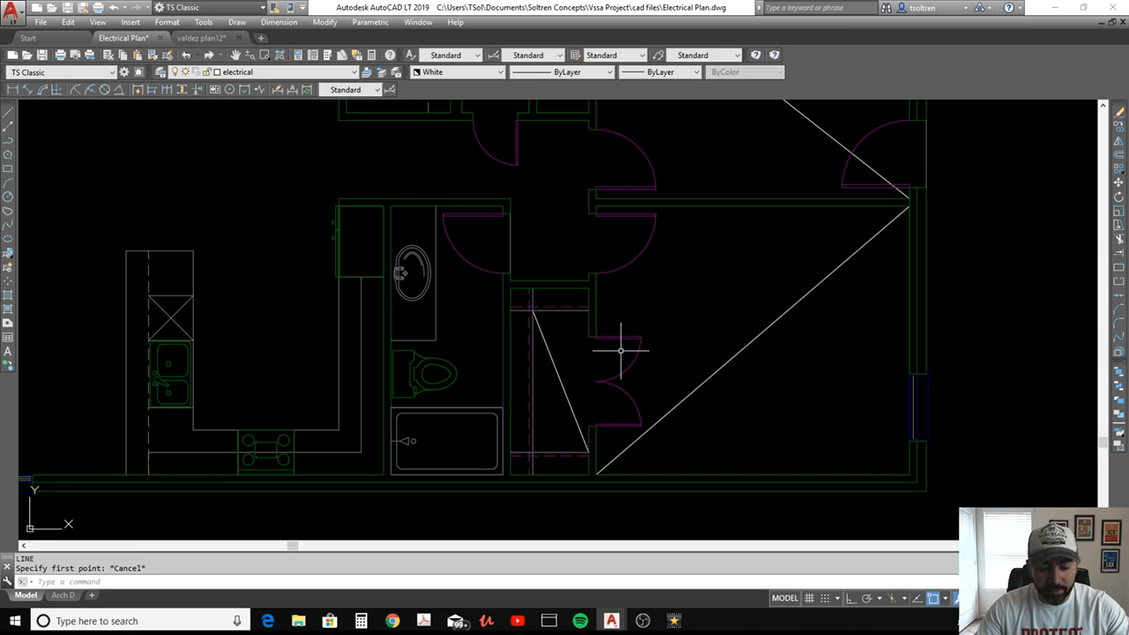
Draw a diagonal line across the hall area by the bedroom doors, from its upper-right corner to its lower-left corner
text(l)
key(Return)
middle_drag(583, 264, 597, 330)
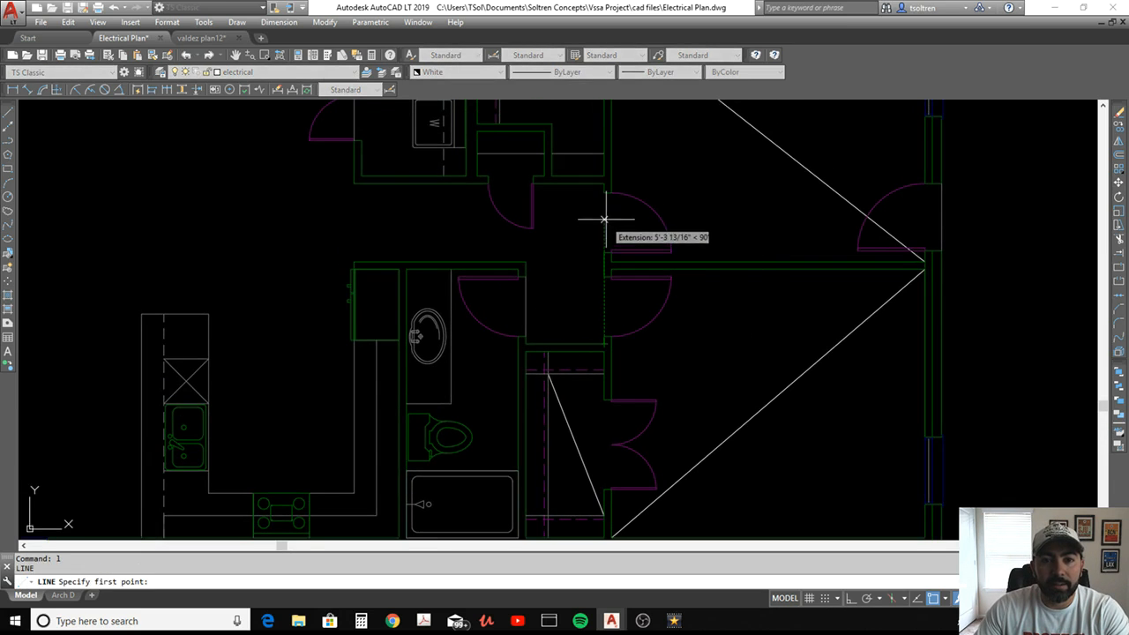
click(604, 186)
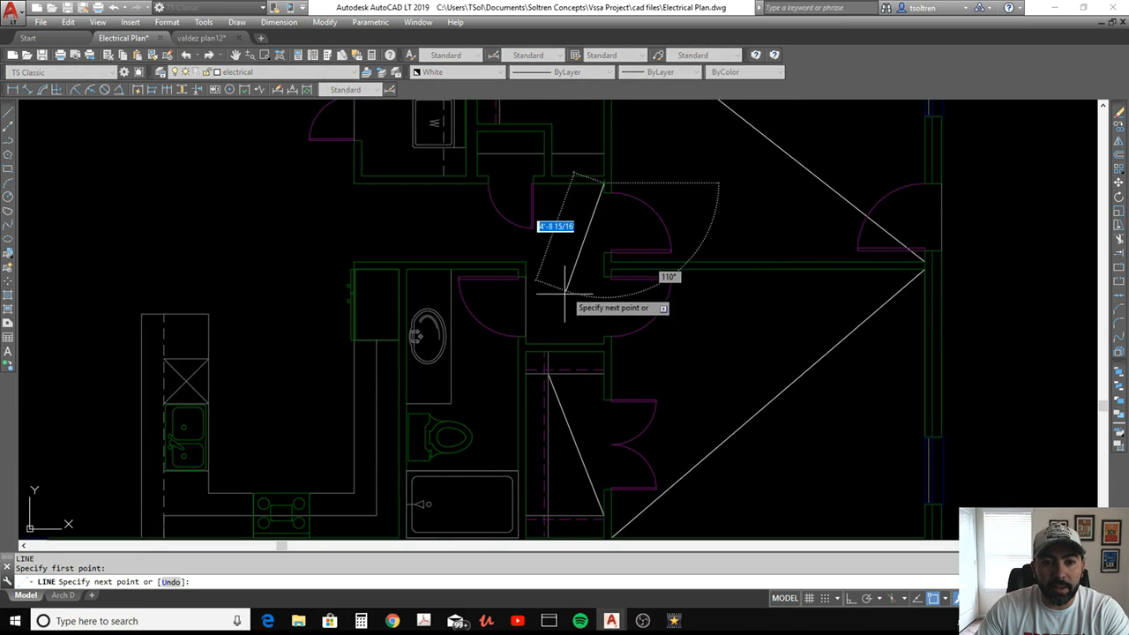
click(531, 344)
middle_drag(498, 268, 614, 335)
key(Return)
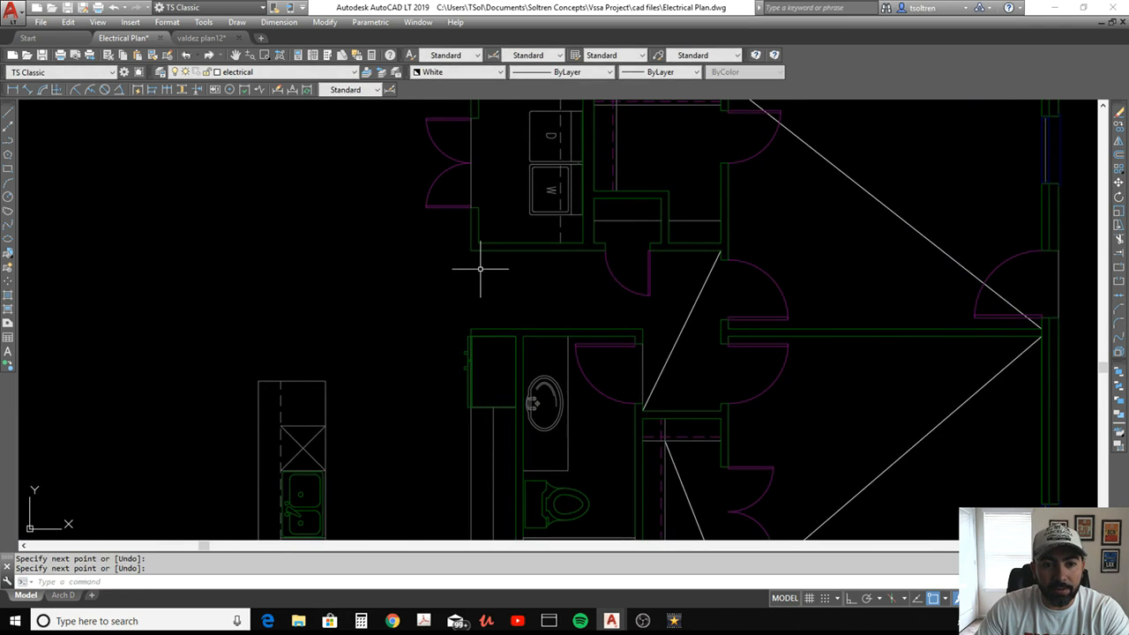
Draw a diagonal line across the narrow hall from the laundry's lower-left outside corner to the bathroom's upper-right outside corner
key(Return)
click(474, 254)
click(642, 330)
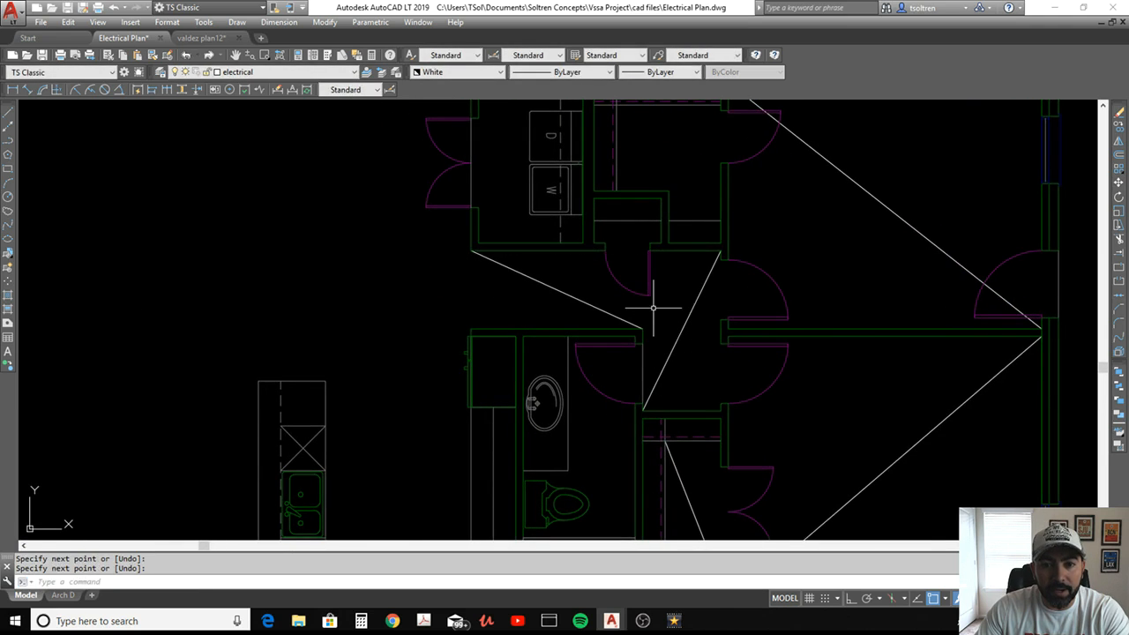
Draw a diagonal line across the Bedroom #2 closet from the lower shelf end to the upper shelf line's right wall end
middle_drag(657, 224, 622, 331)
key(Return)
click(580, 297)
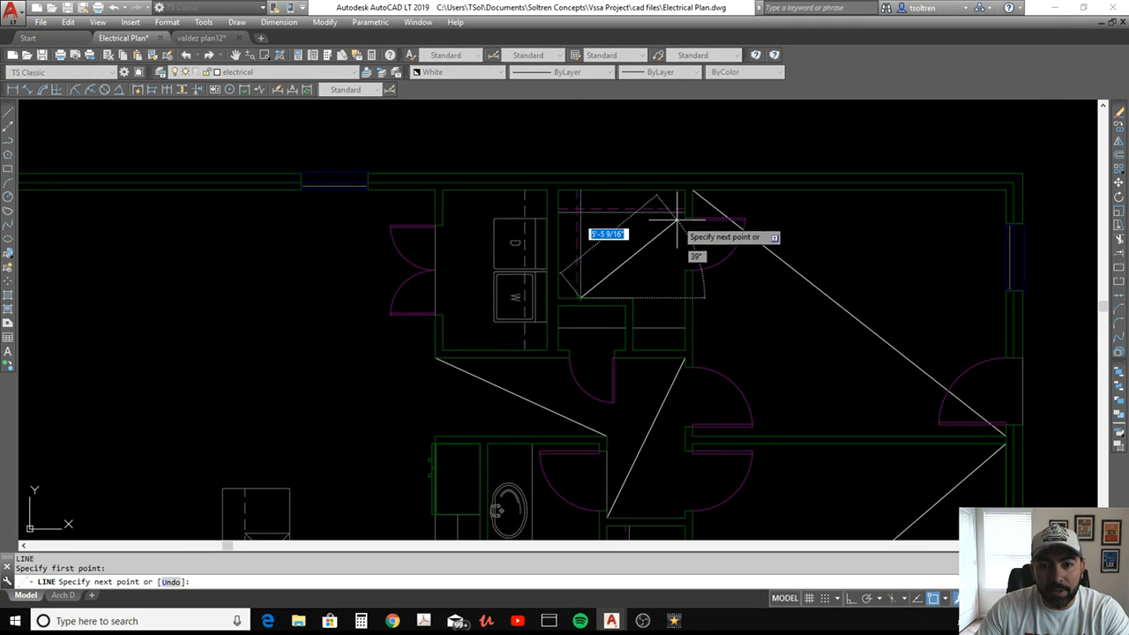
click(685, 213)
key(Return)
key(Return)
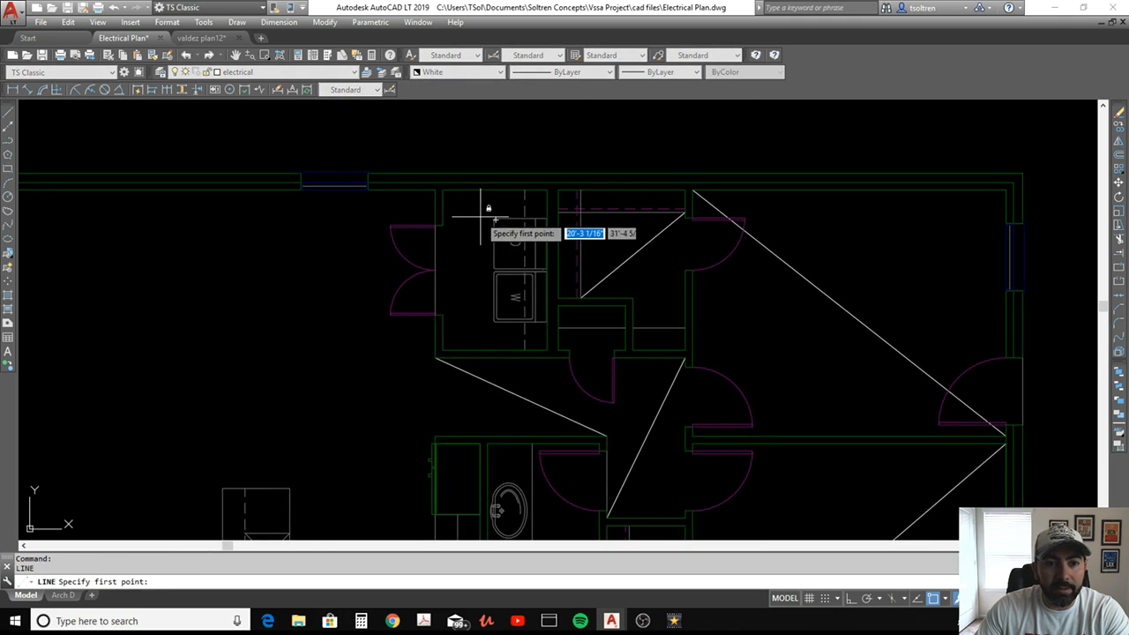
Draw a diagonal line across the laundry room from its upper-left corner to the lower wall near the dashed shelf line
click(443, 189)
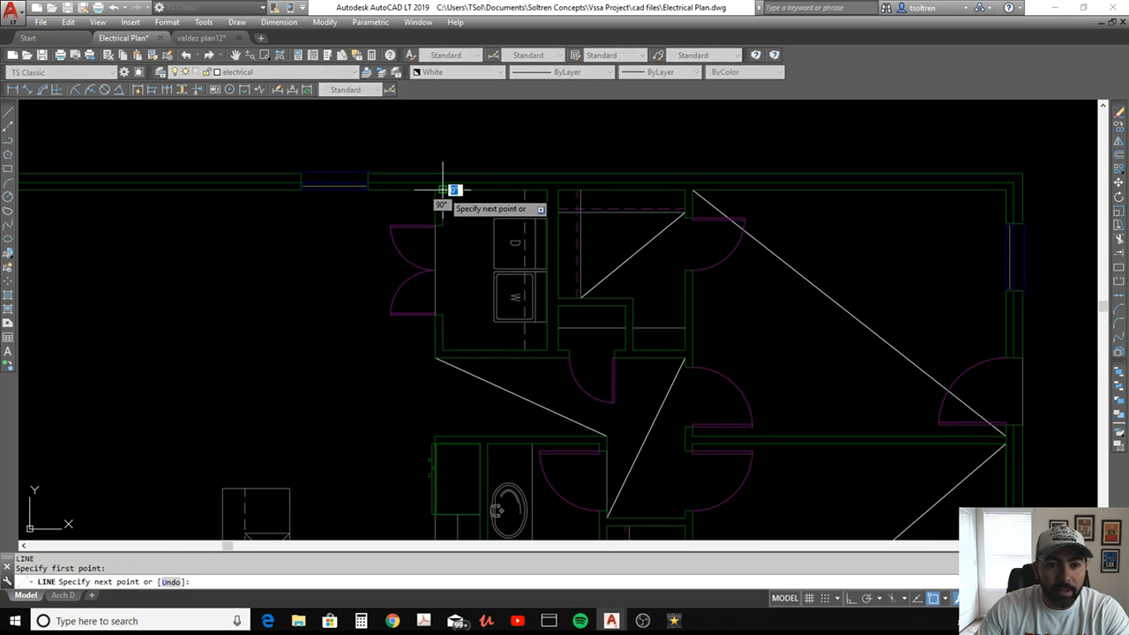
click(520, 346)
key(Return)
scroll(523, 346, down, 4)
middle_drag(527, 344, 651, 330)
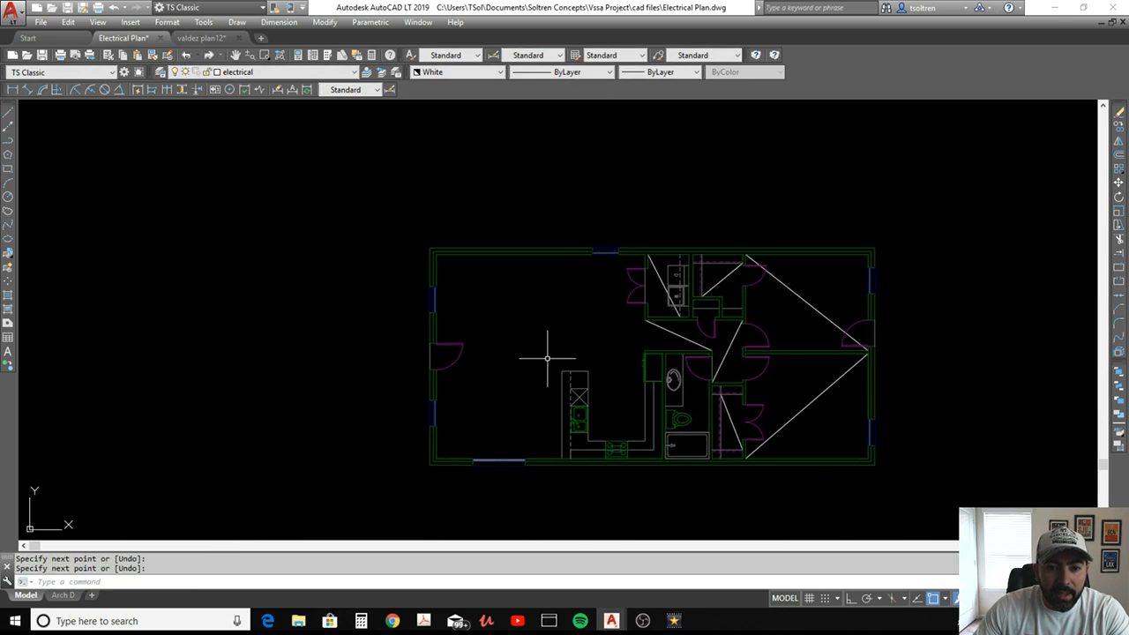
Draw a horizontal line from the kitchen peninsula's upper-left corner to the left exterior wall below the entry door
scroll(591, 365, up, 3)
key(Return)
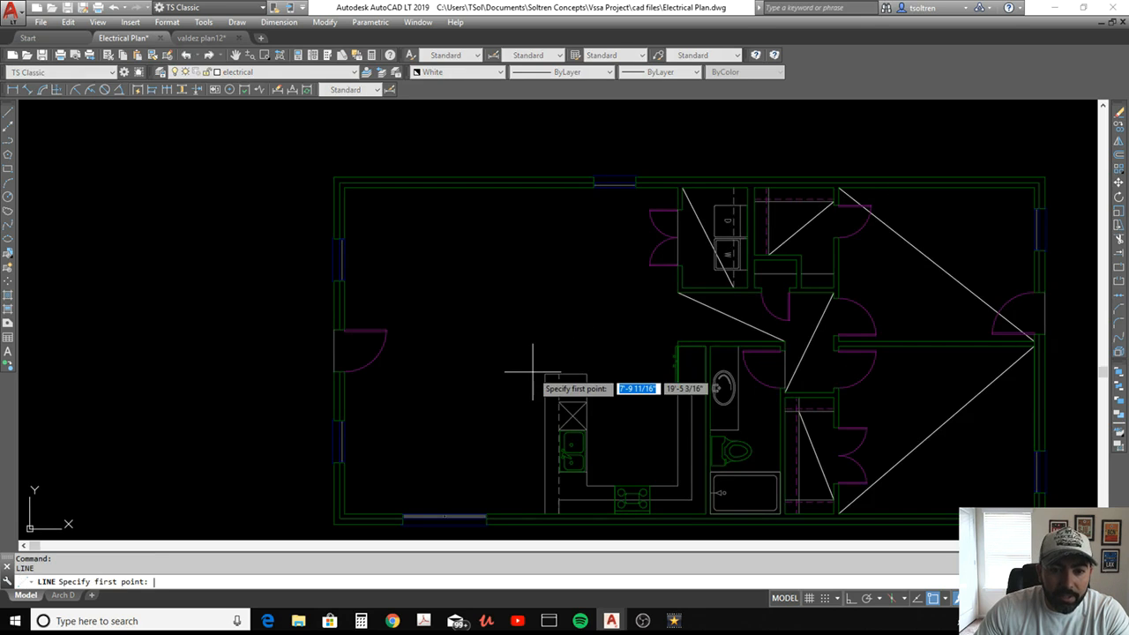
click(546, 376)
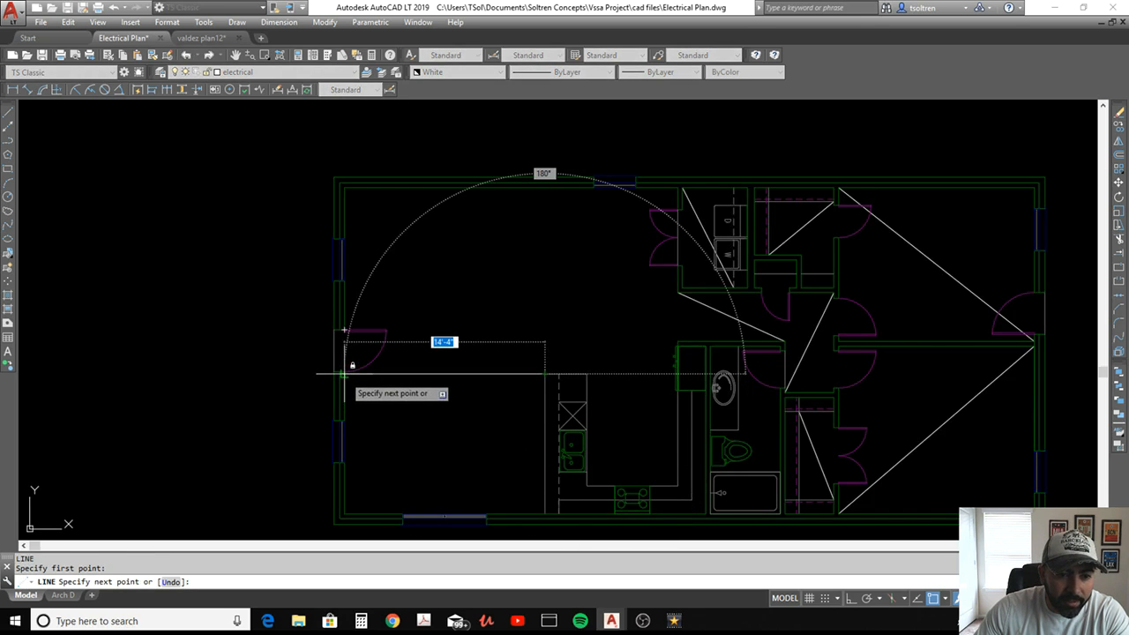
click(346, 373)
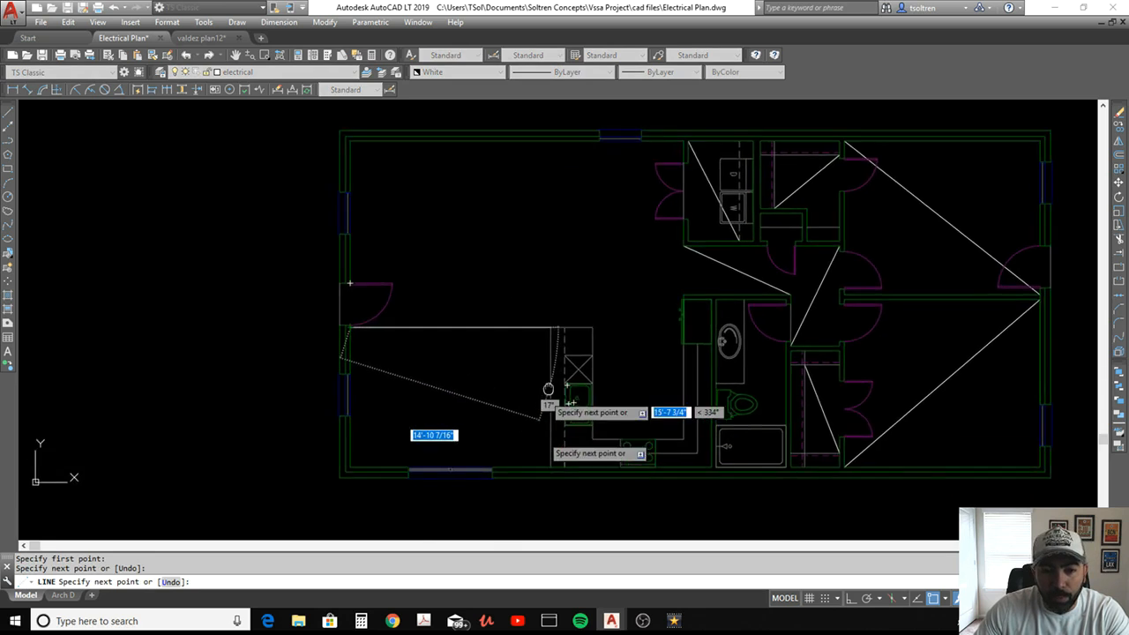
Continue the line diagonally across the dining area to where the peninsula's outer edge meets the lower exterior wall
scroll(530, 379, down, 3)
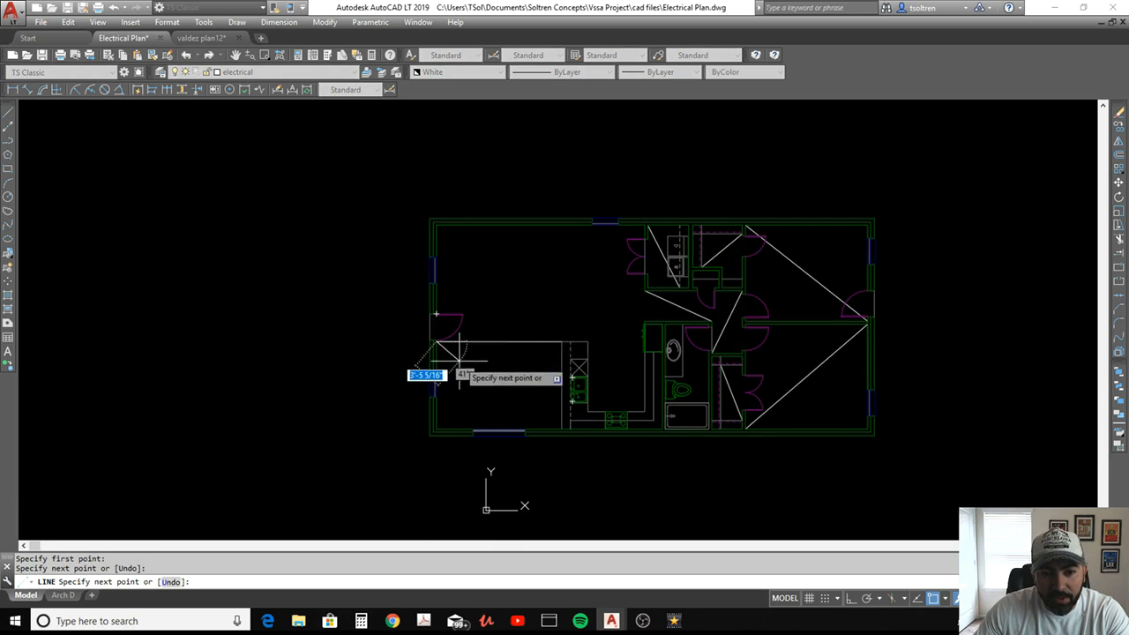
scroll(506, 385, up, 4)
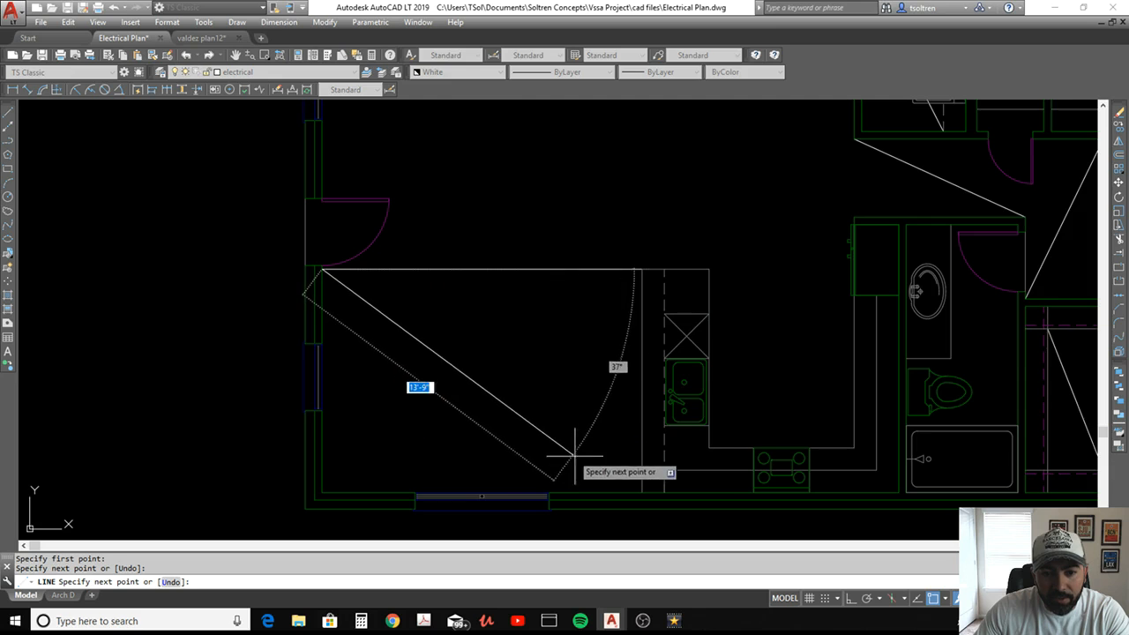
click(641, 491)
key(Return)
scroll(475, 392, down, 2)
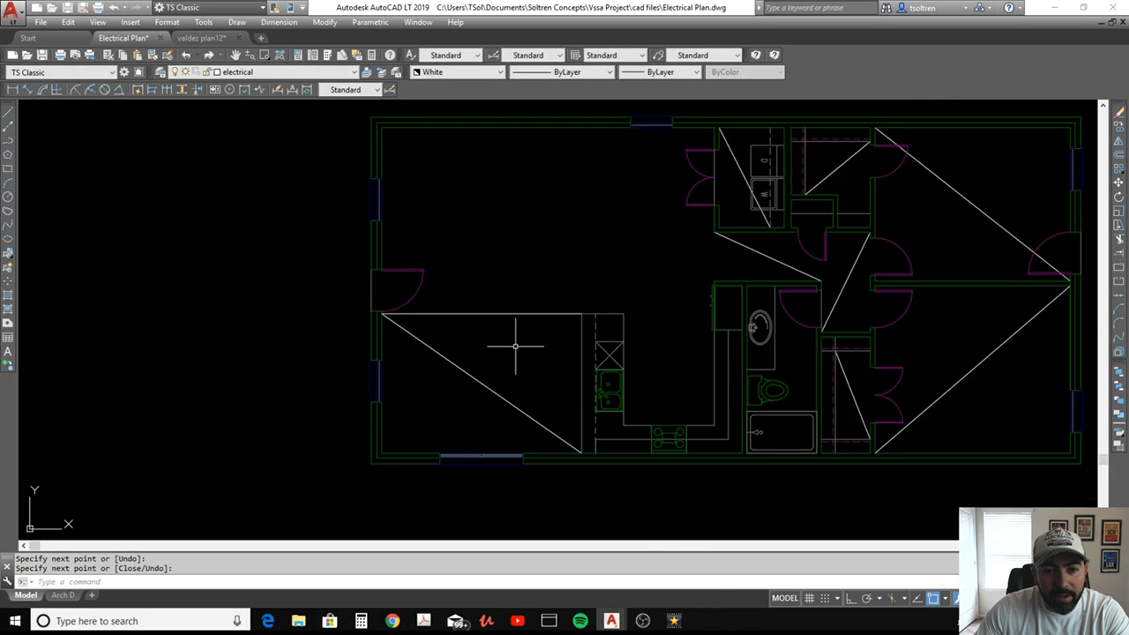
Draw a vertical line from the peninsula's upper-right corner to the upper wall, continuing diagonally across the living room to the entry door's lower jamb
text(l)
key(Return)
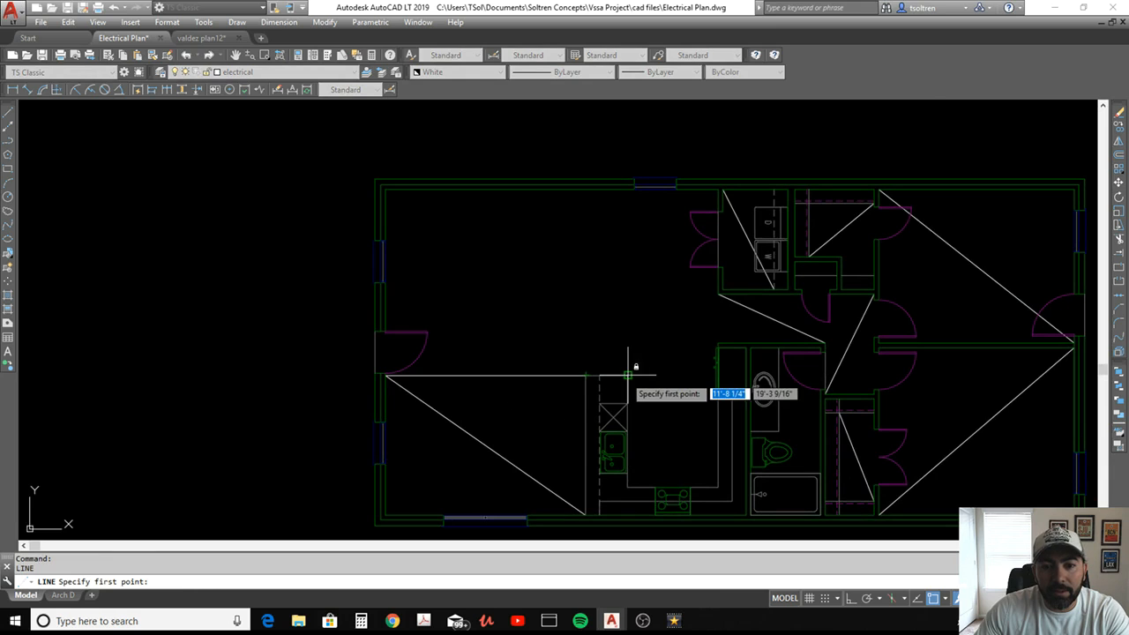
click(627, 376)
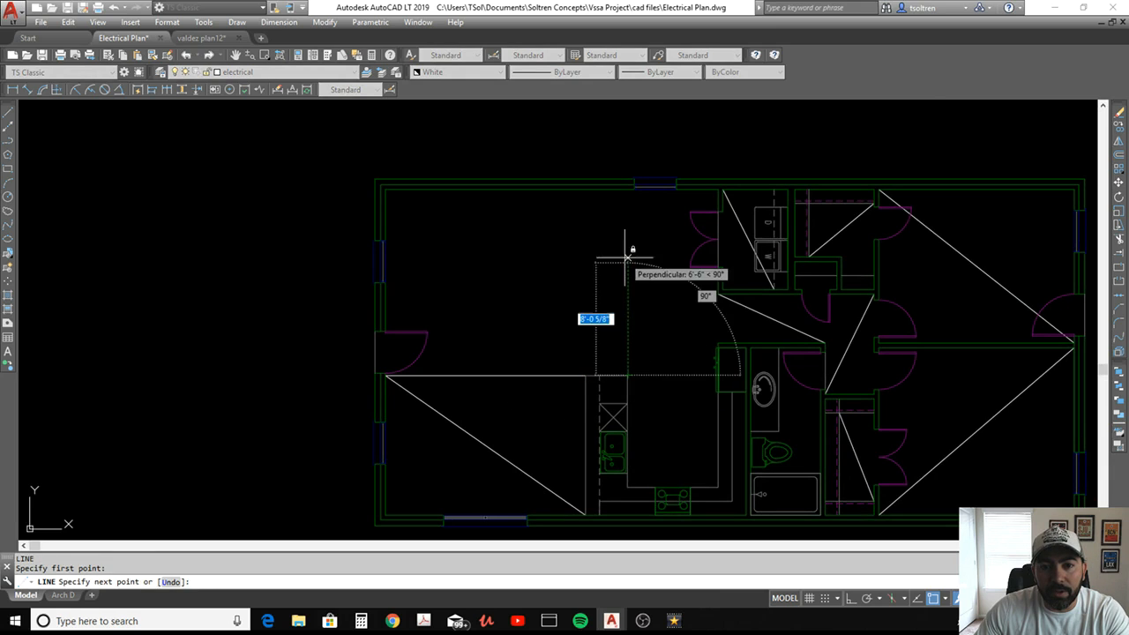
click(627, 187)
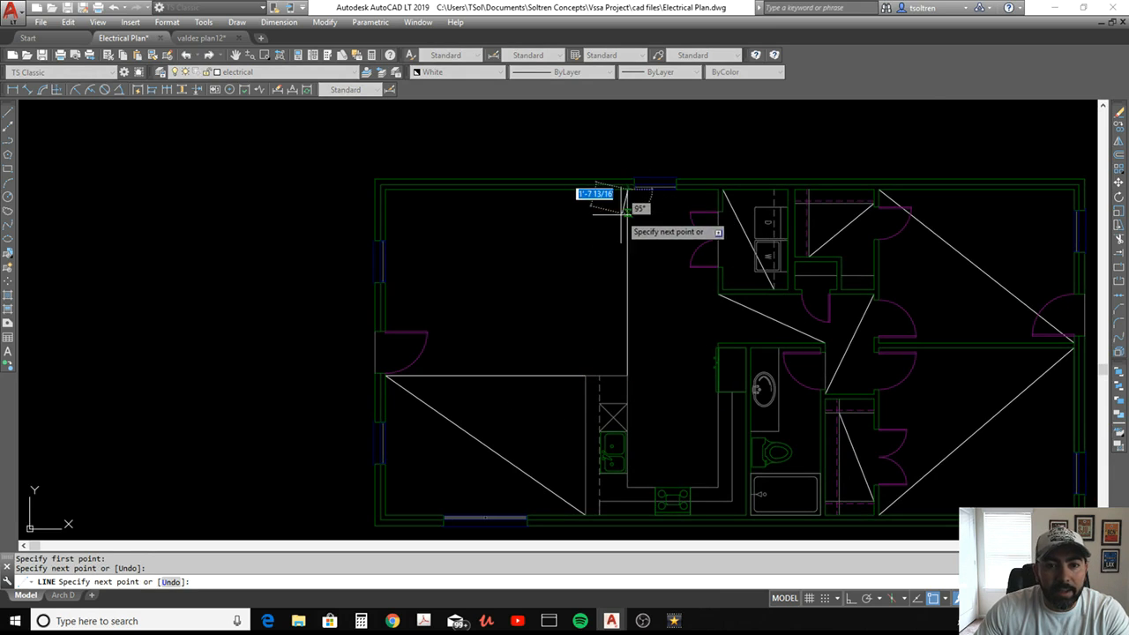
click(386, 376)
key(Return)
Draw a diagonal line across the kitchen floor from the peninsula's upper-right corner to the inside corner of the counter right of the stove
middle_drag(680, 317, 542, 330)
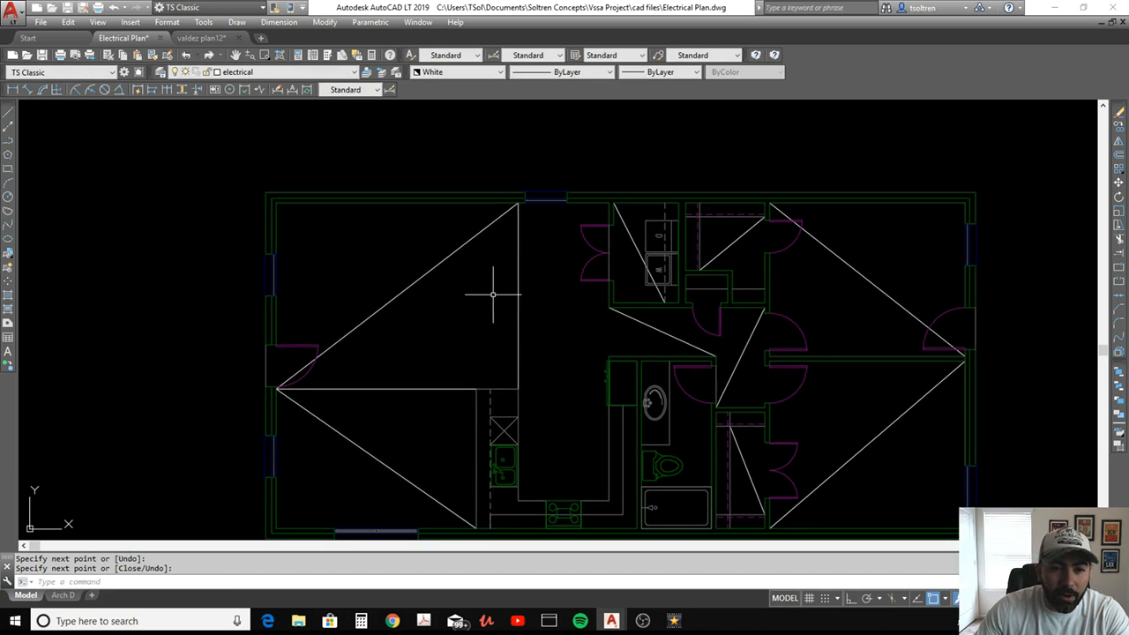
middle_drag(565, 377, 538, 320)
scroll(538, 321, up, 2)
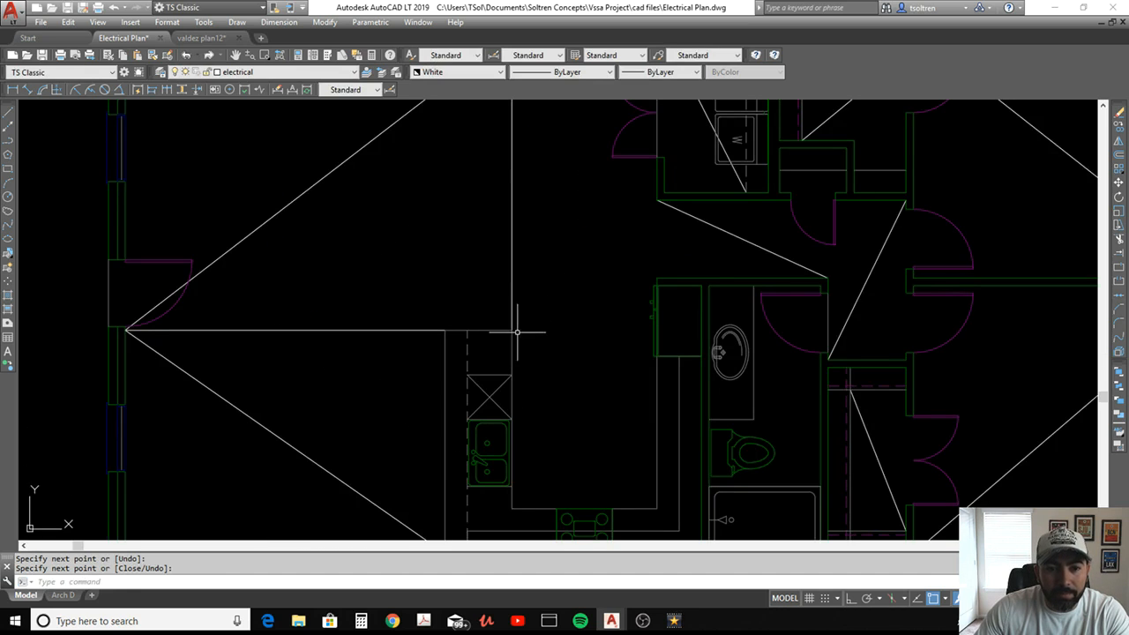
key(Return)
click(512, 331)
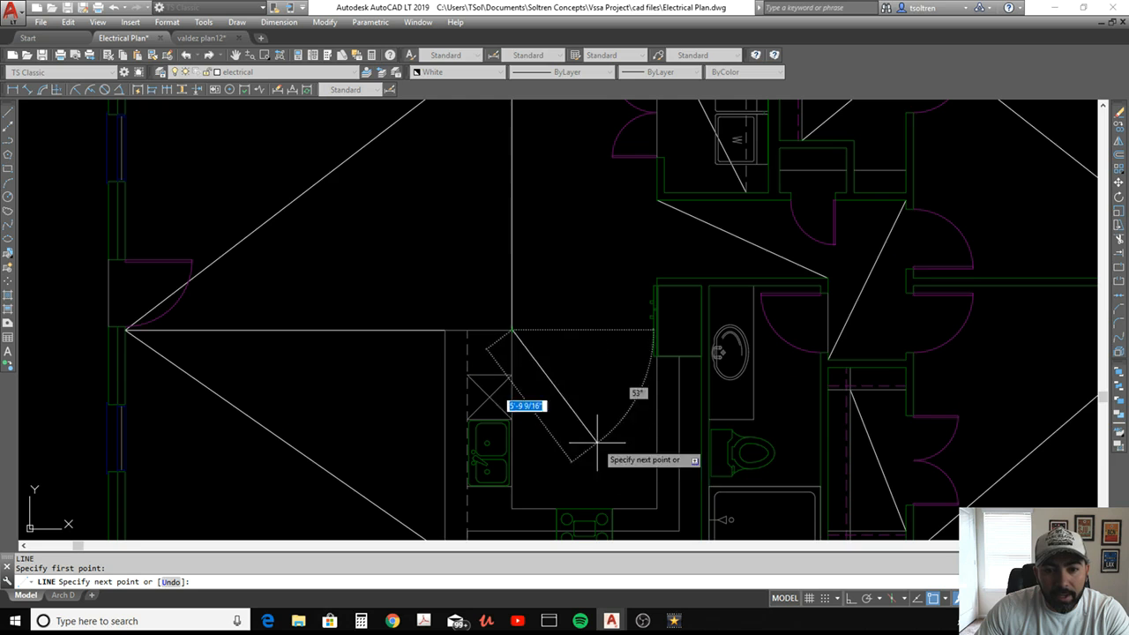
click(657, 507)
key(Return)
Draw a diagonal line across the bathroom floor from the vanity's upper-right corner to the bathtub's upper-right corner
middle_drag(592, 441, 576, 360)
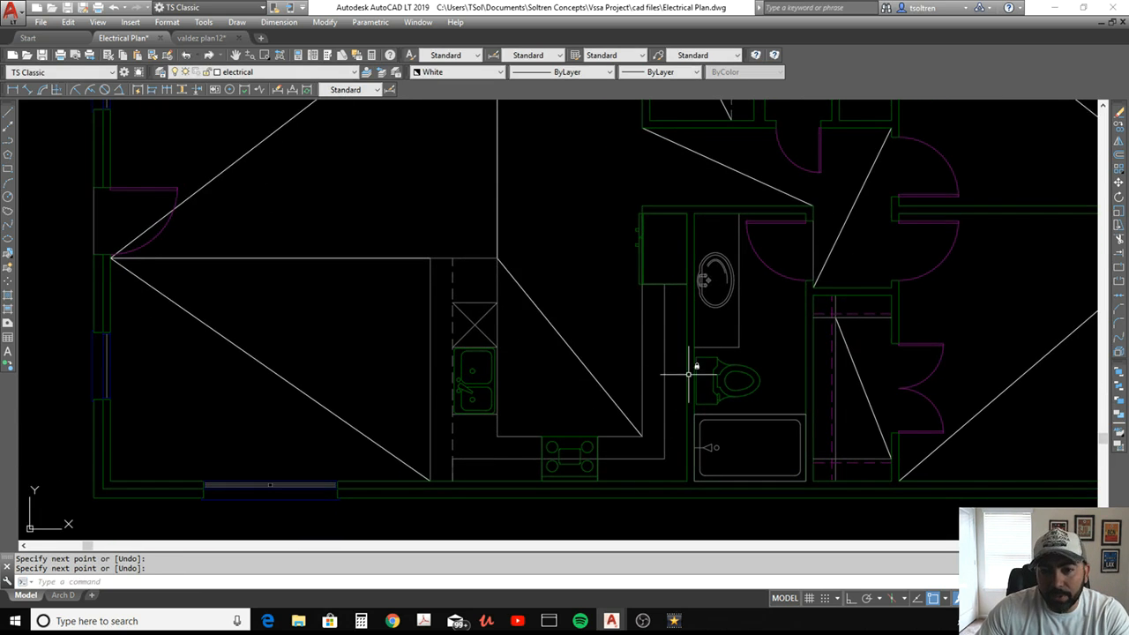
middle_drag(689, 375, 520, 374)
key(space)
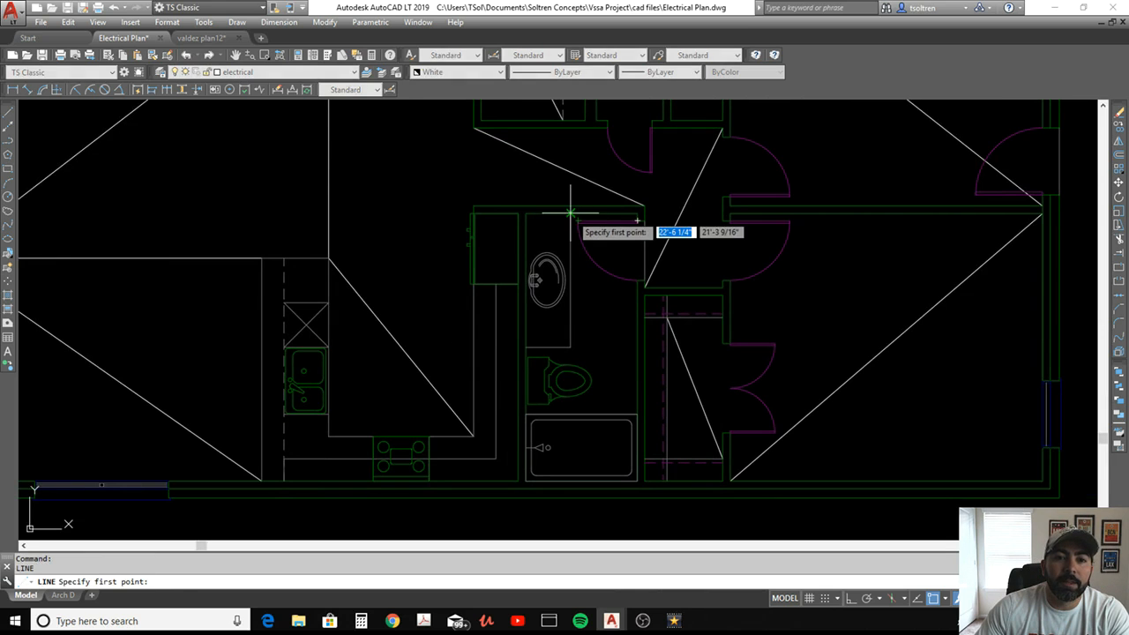
click(572, 215)
click(637, 412)
key(space)
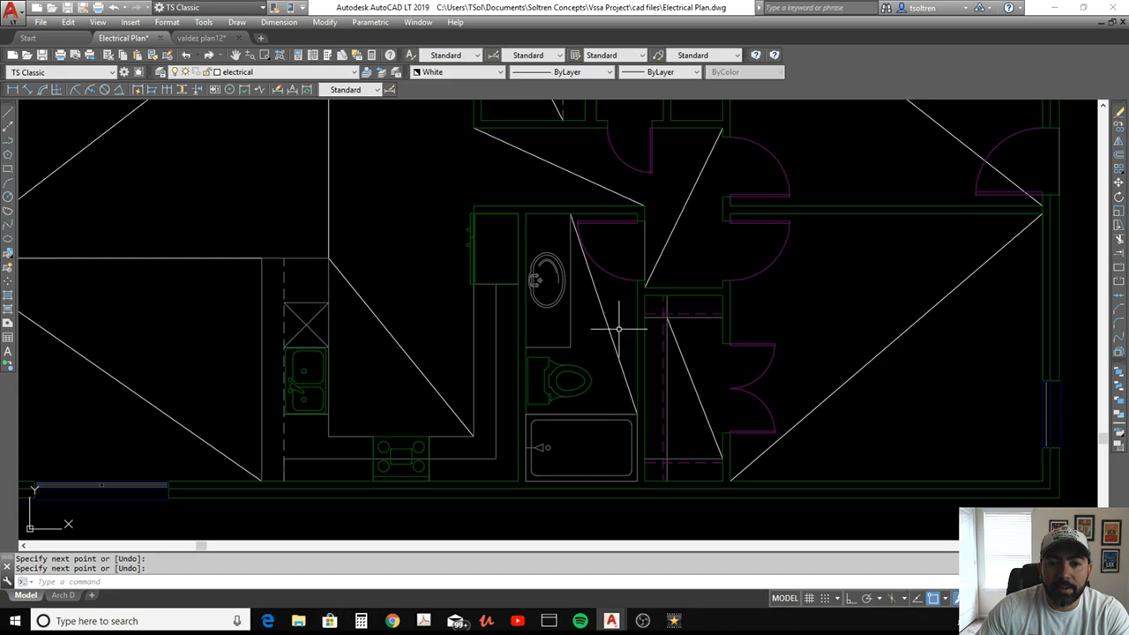
Copy the incandescent light symbol from the electrical legend, using the centre of its circle as the base point
scroll(614, 255, down, 5)
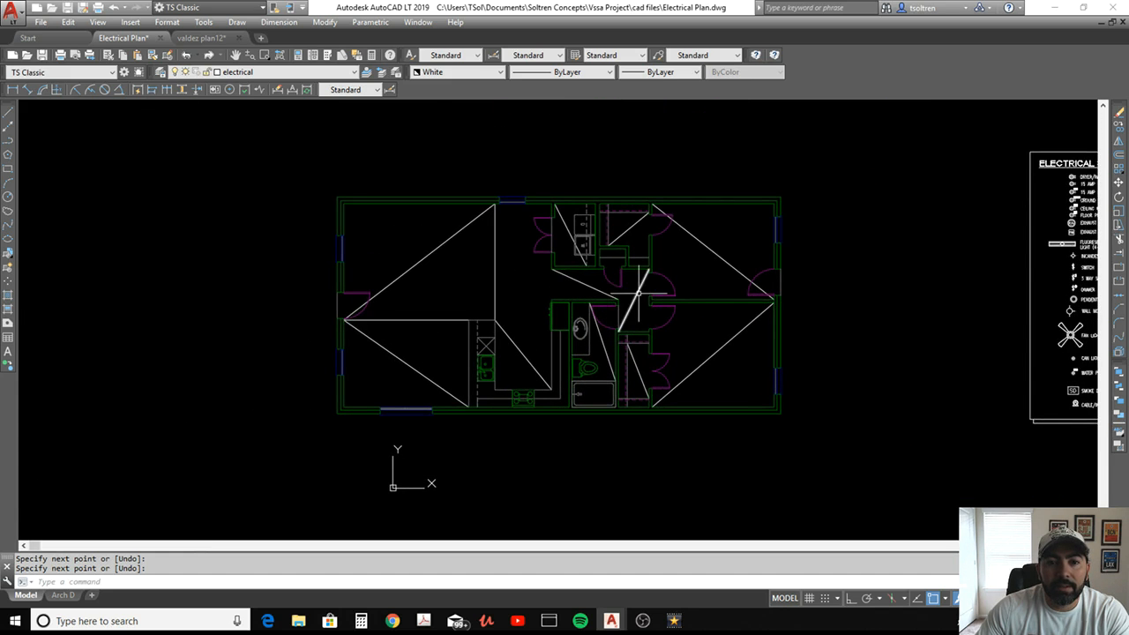
middle_drag(589, 279, 539, 275)
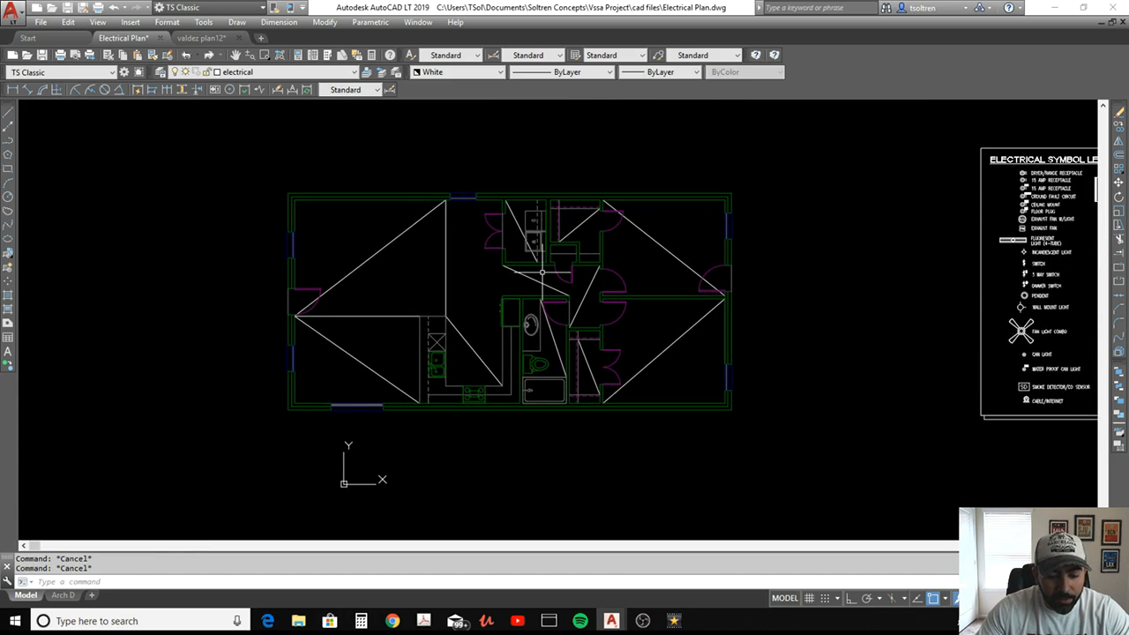
text(co)
key(space)
middle_drag(727, 289, 657, 288)
scroll(961, 353, up, 5)
middle_drag(963, 345, 805, 227)
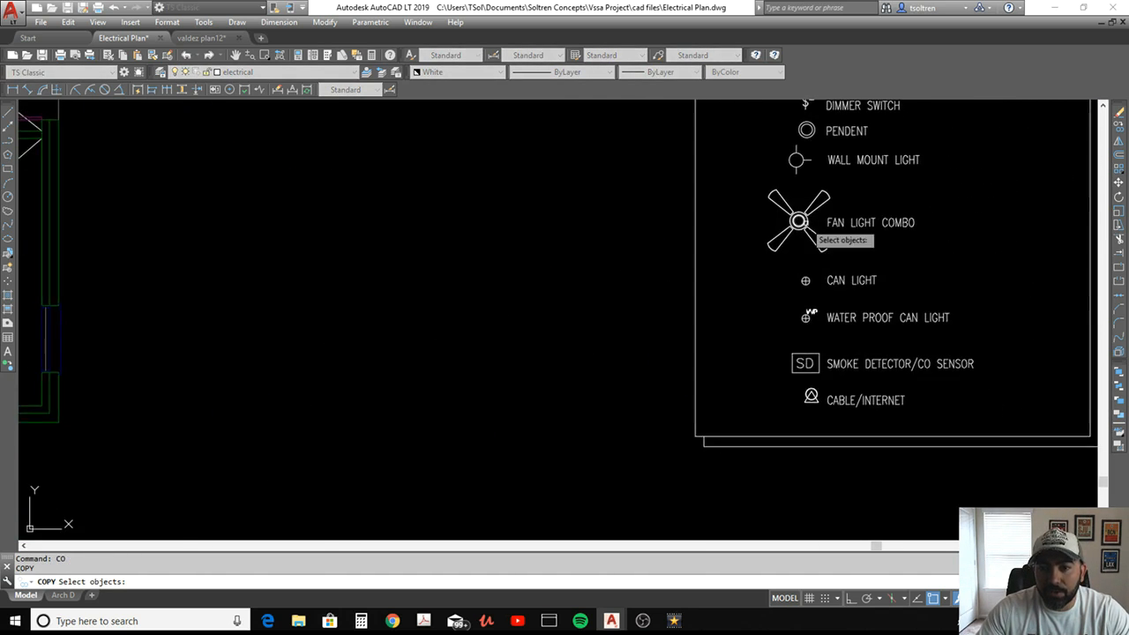
middle_drag(819, 265, 794, 374)
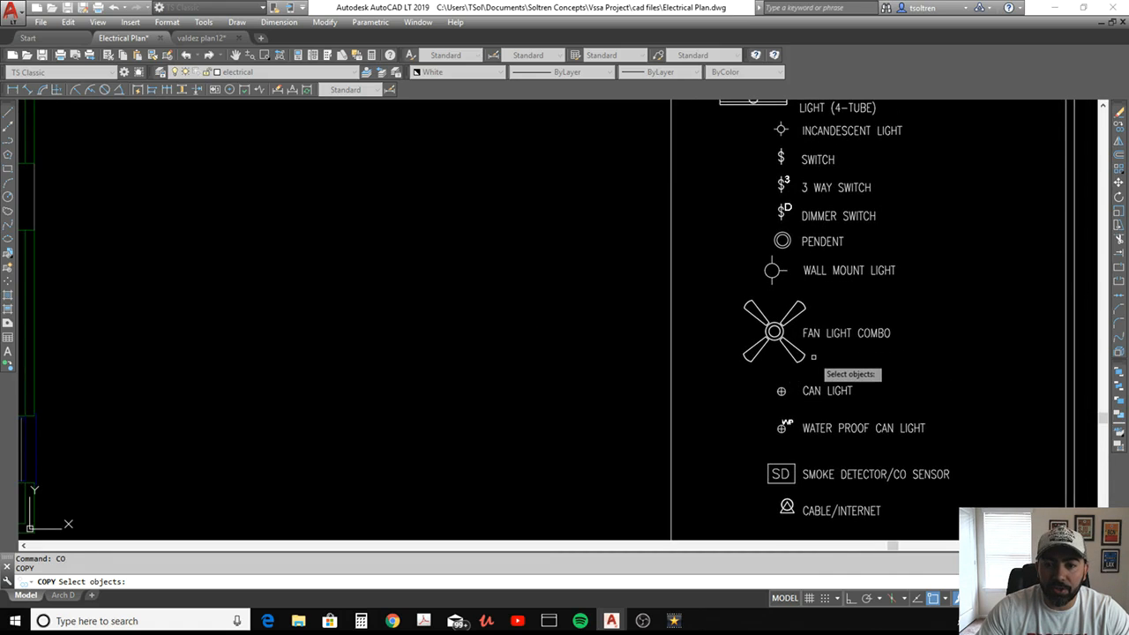
scroll(776, 283, up, 2)
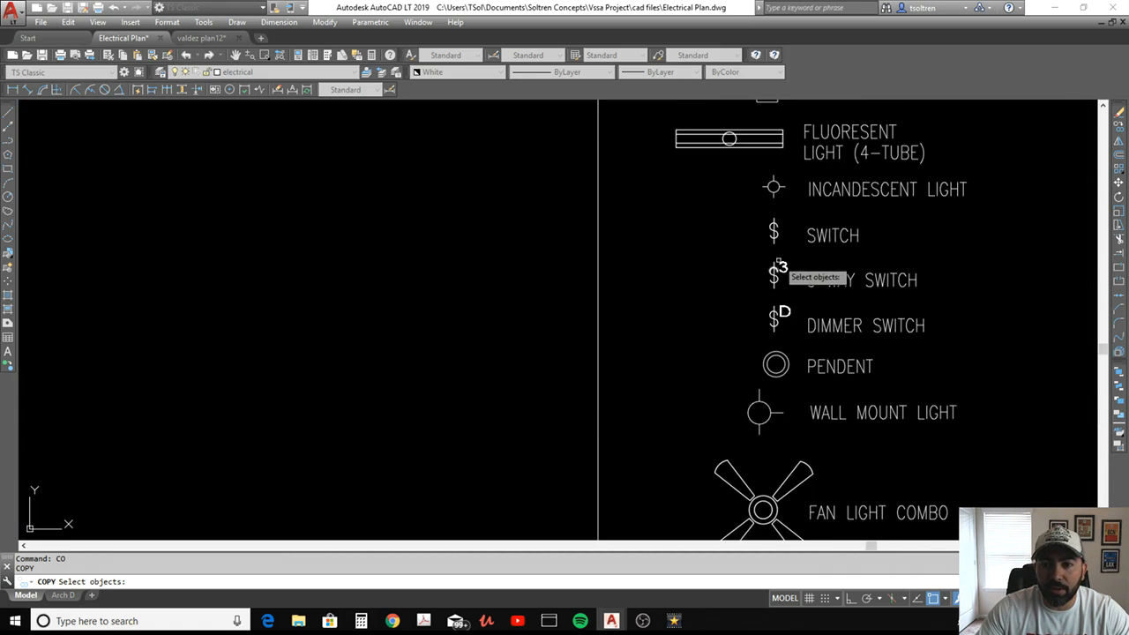
scroll(778, 187, up, 3)
middle_drag(767, 184, 718, 228)
click(764, 201)
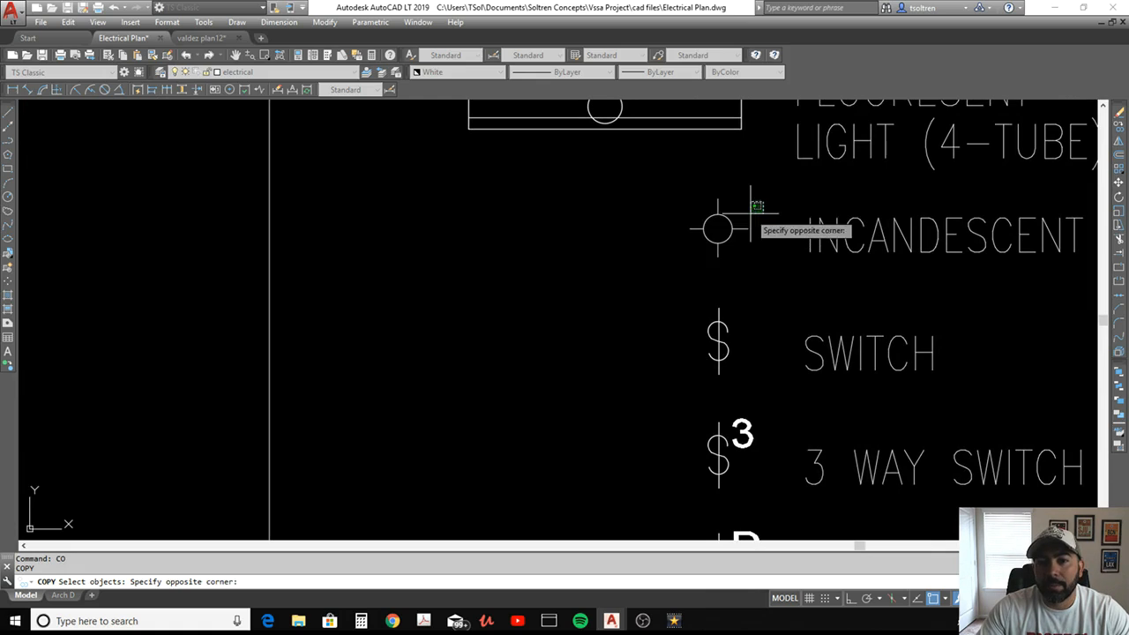
click(681, 256)
key(Return)
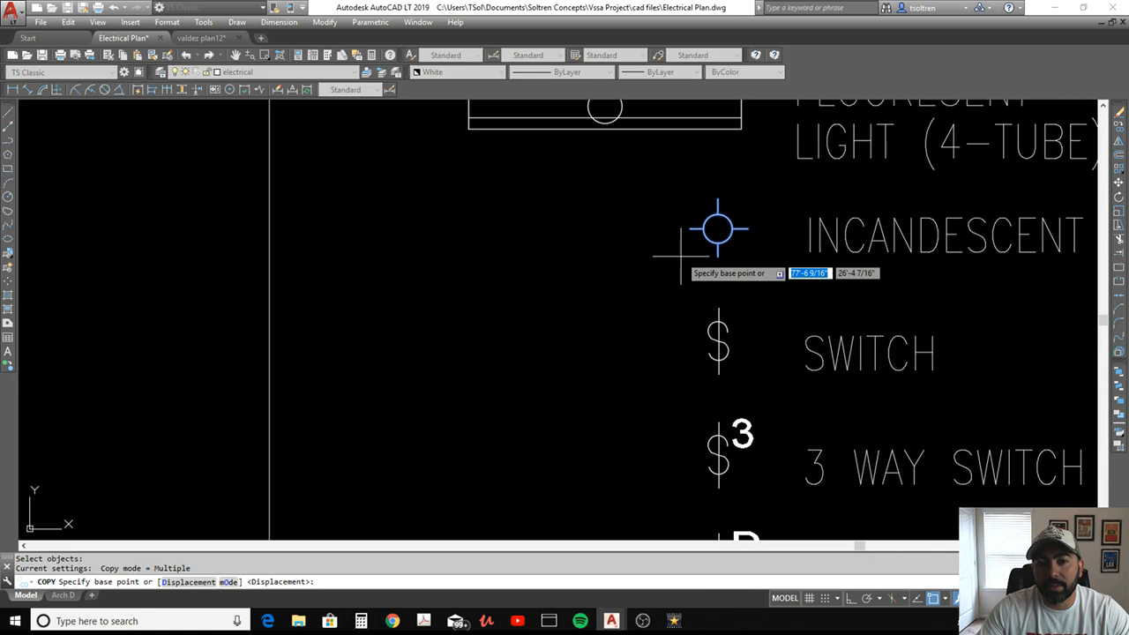
click(718, 228)
Place an incandescent light copy at the midpoint of the Bedroom #1 closet diagonal
scroll(645, 264, down, 4)
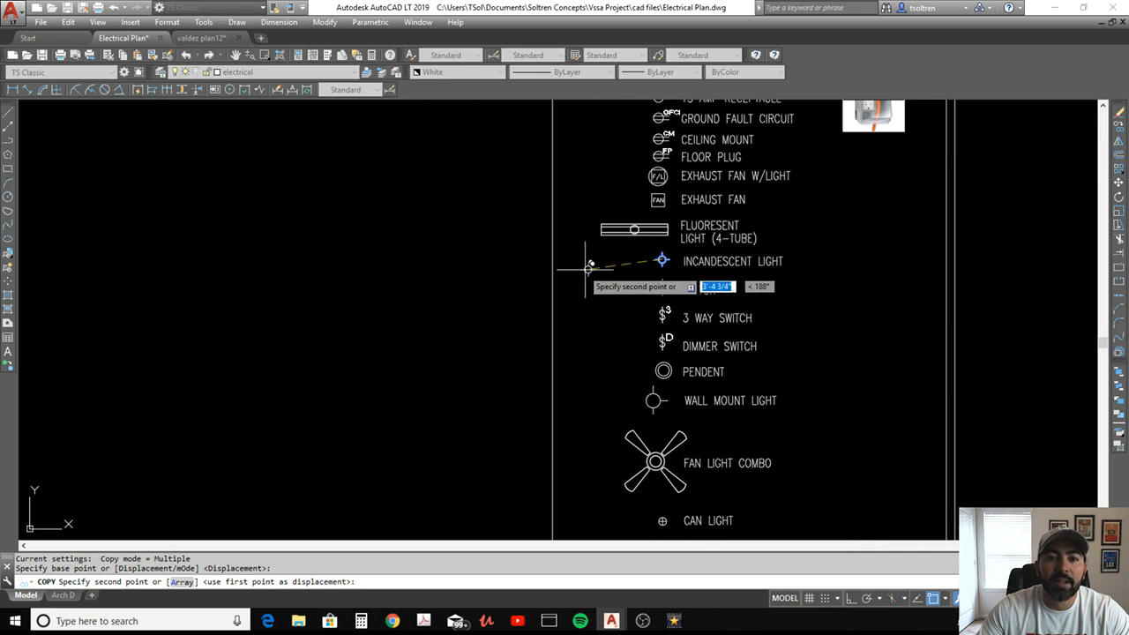
scroll(660, 269, down, 4)
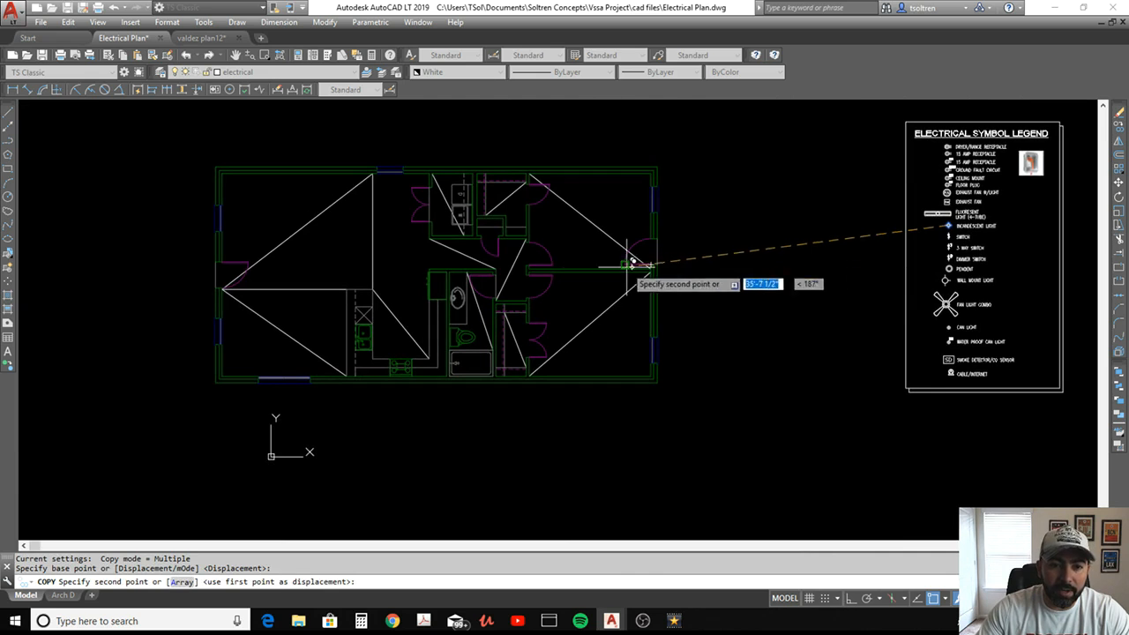
scroll(523, 342, up, 2)
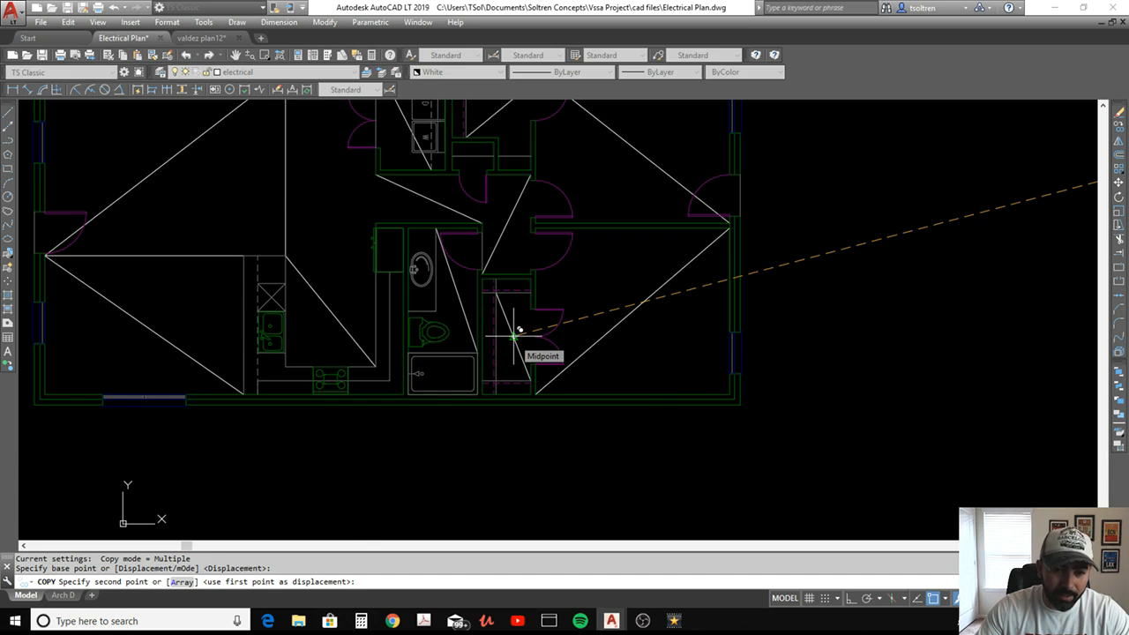
scroll(514, 336, up, 3)
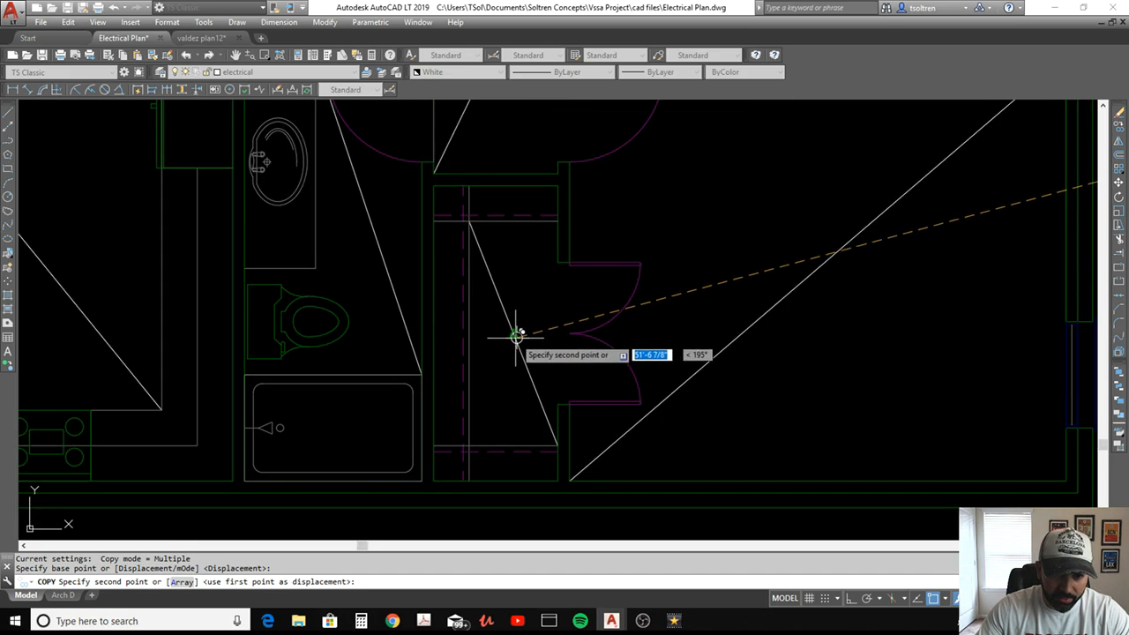
click(516, 337)
Place incandescent light copies at the midpoints of the Bedroom #2 closet and laundry room diagonals, and end the copying
scroll(529, 386, down, 4)
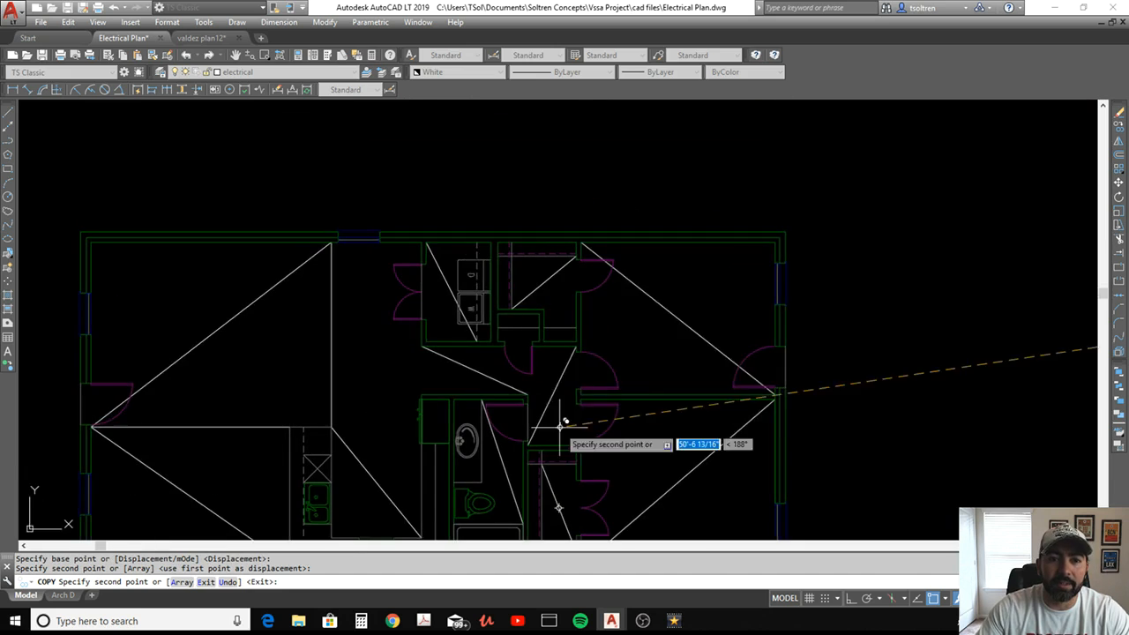
click(549, 281)
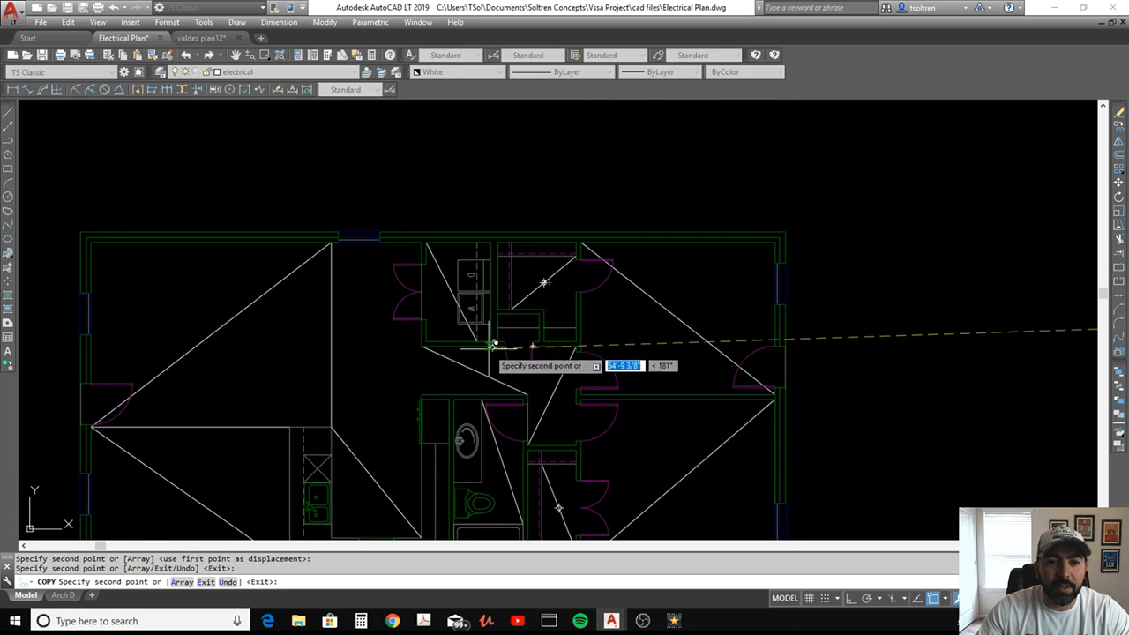
middle_drag(493, 344, 580, 325)
scroll(588, 281, up, 2)
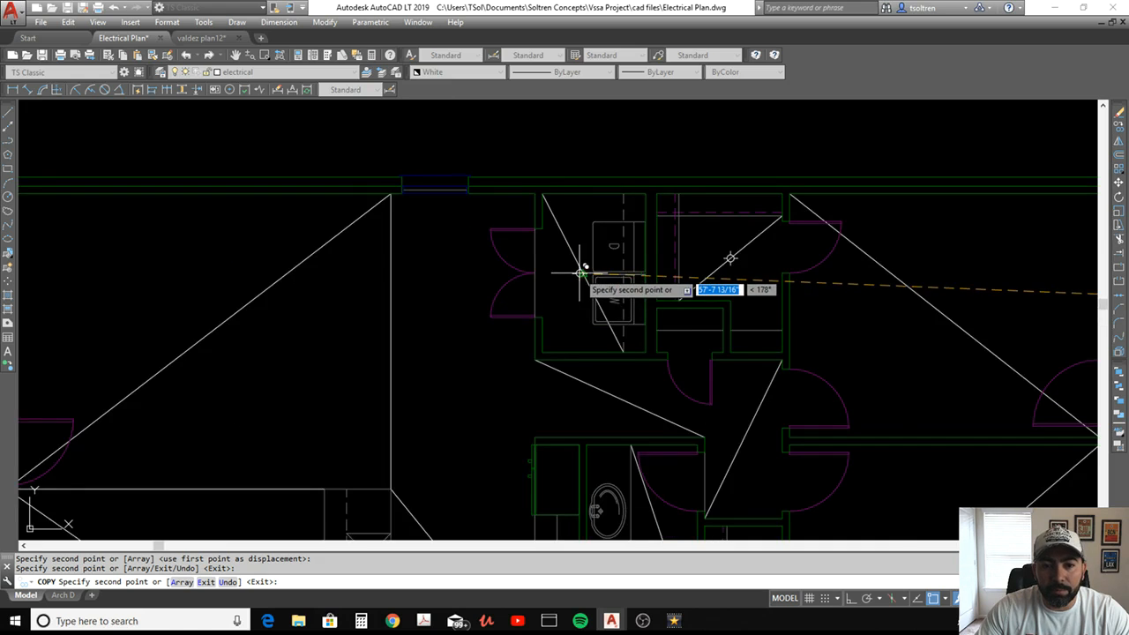
scroll(579, 323, down, 2)
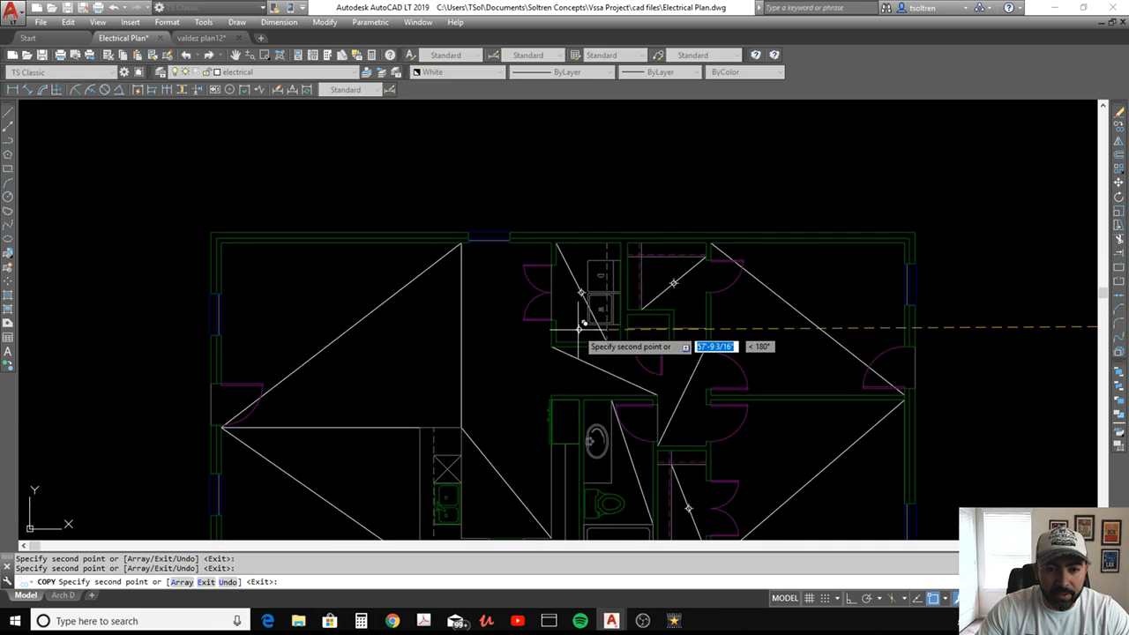
middle_drag(579, 324, 659, 264)
middle_drag(567, 362, 619, 291)
scroll(621, 291, down, 2)
middle_drag(621, 292, 669, 267)
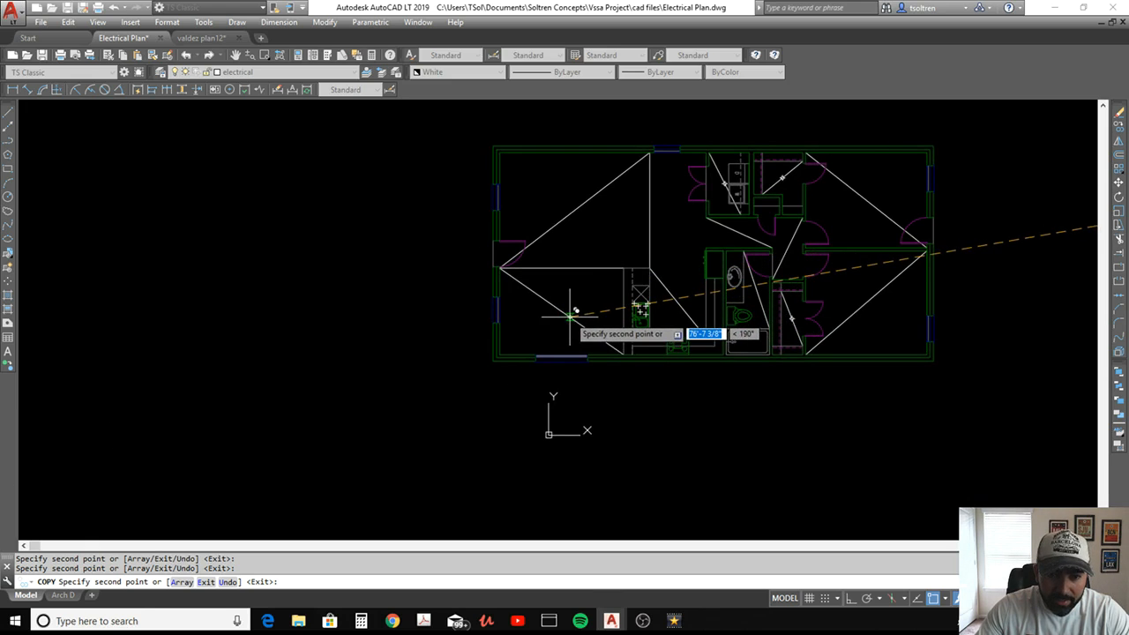
key(Escape)
Copy the pendent light symbol from the electrical legend, using the centre of its circles as the base point
text(c)
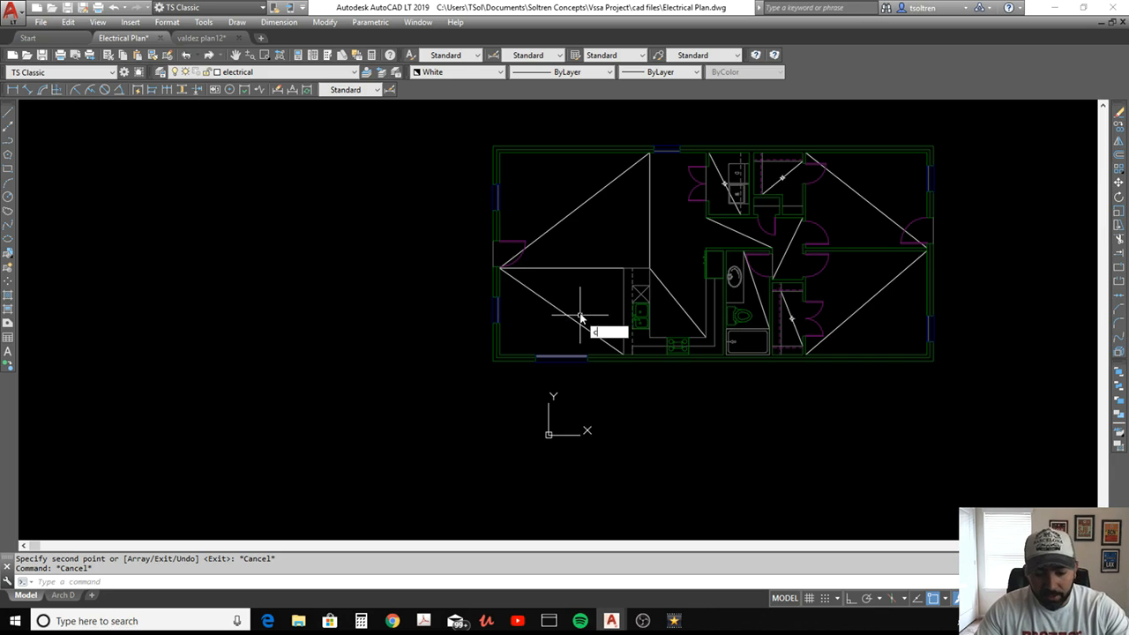
text(o)
key(Return)
middle_drag(775, 346, 190, 299)
middle_drag(643, 184, 645, 222)
scroll(644, 231, up, 6)
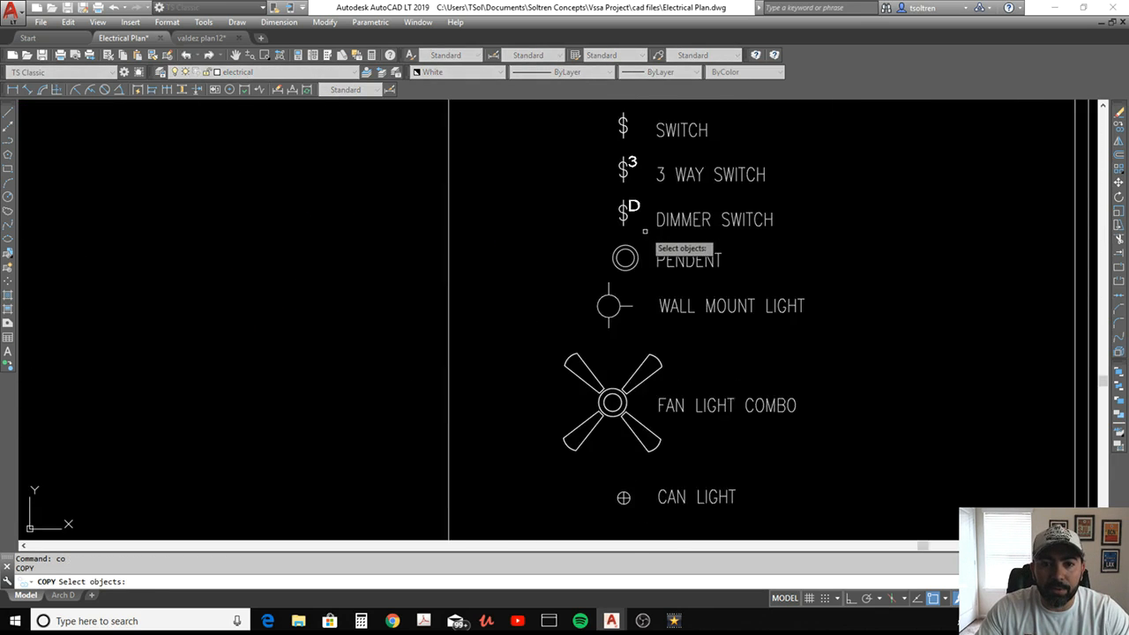
scroll(645, 231, up, 4)
click(649, 255)
key(Return)
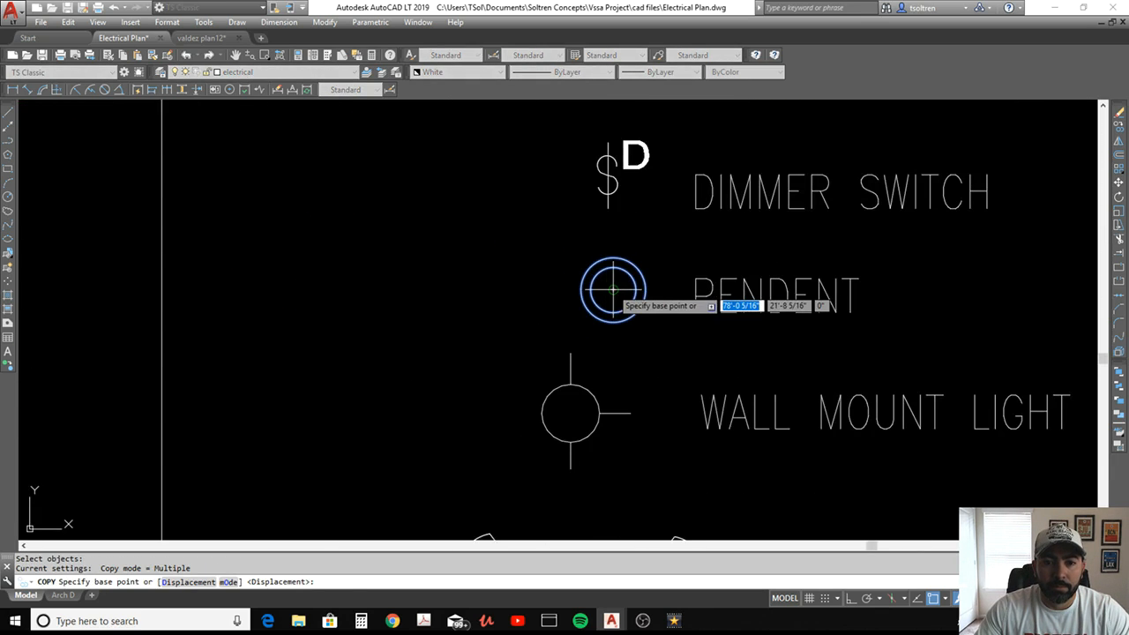
click(613, 289)
Place a pendent light copy at the midpoint of the diagonal in the plan's lower-left room, and end the copying
scroll(594, 314, down, 6)
middle_drag(144, 363, 760, 272)
middle_drag(252, 338, 511, 330)
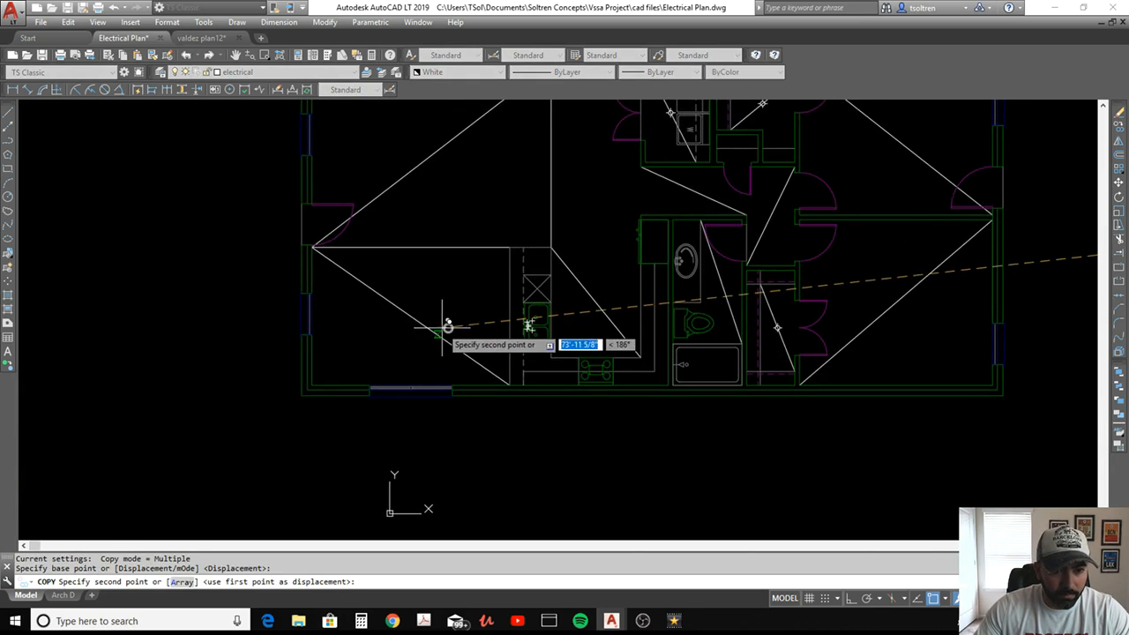
click(410, 316)
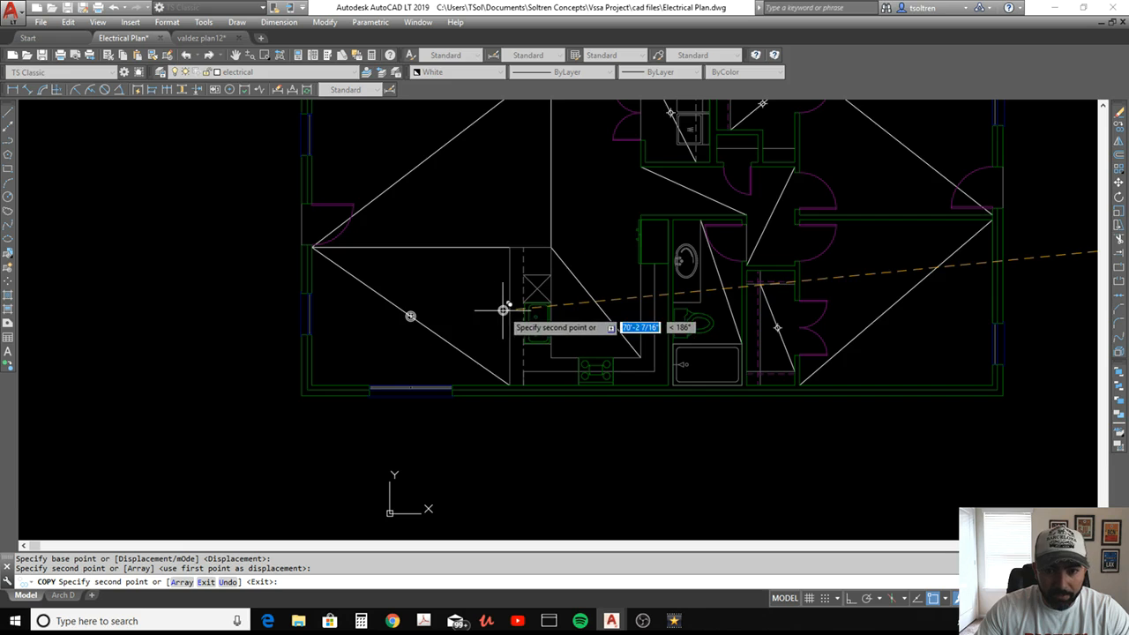
middle_drag(749, 328, 522, 327)
scroll(534, 321, down, 2)
key(Escape)
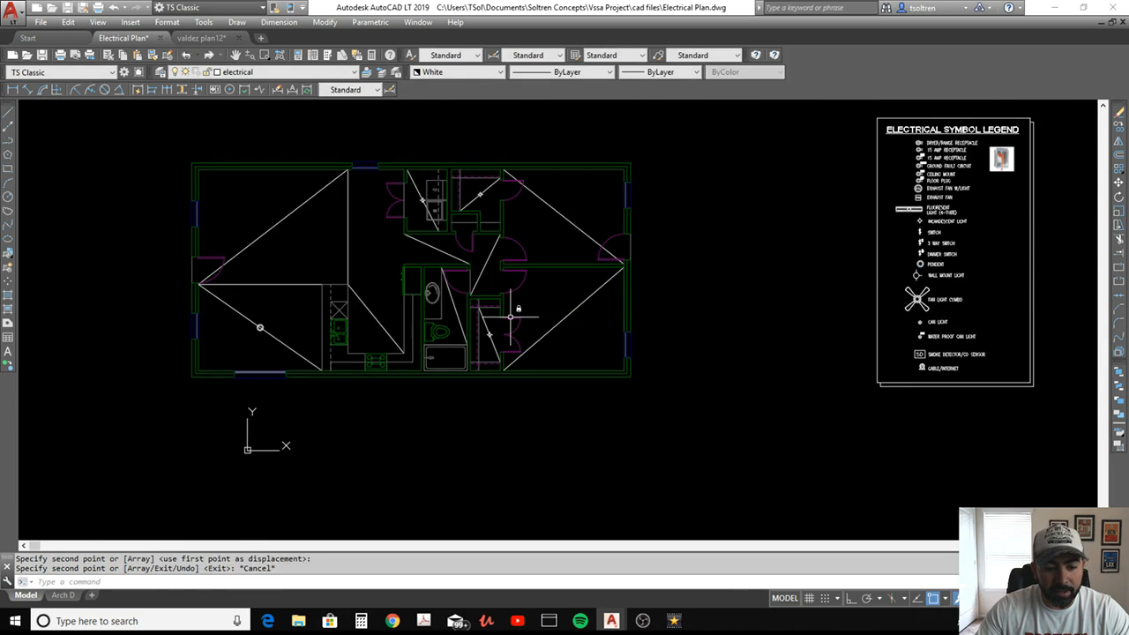
key(Escape)
Copy the whole fan light combo symbol from the electrical legend, using the centre of its circles as the base point
text(co)
key(Return)
scroll(926, 303, up, 6)
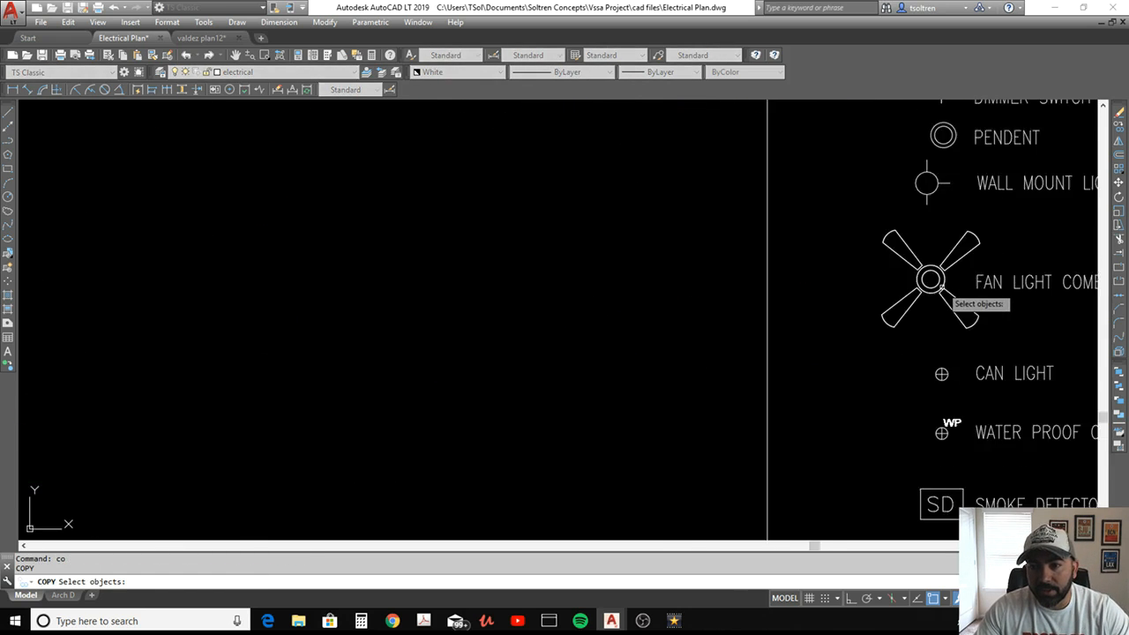
click(783, 361)
click(1033, 201)
key(Return)
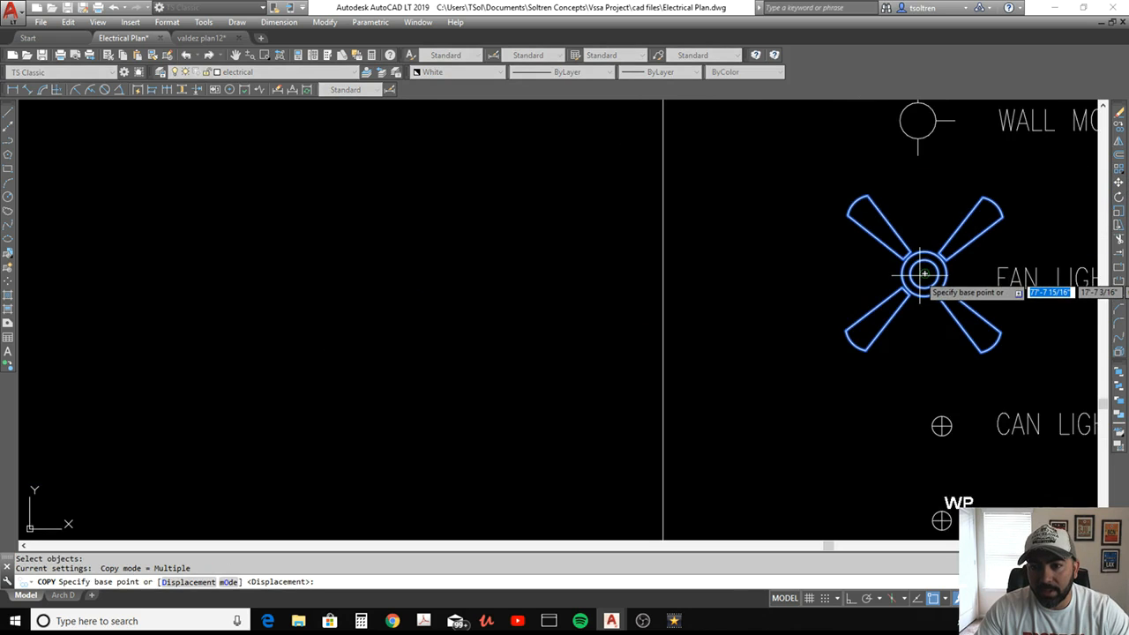
click(923, 275)
Place fan light combo copies at the midpoints of the large upper-left room's diagonal and both bedroom diagonals, and end the copying
scroll(870, 288, down, 6)
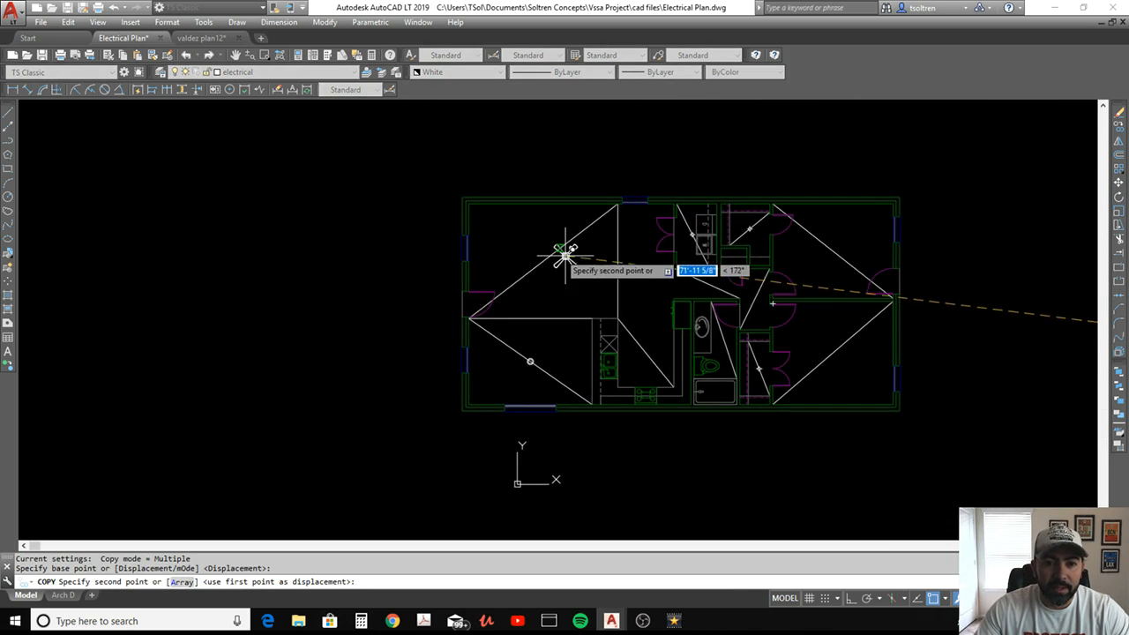
click(543, 258)
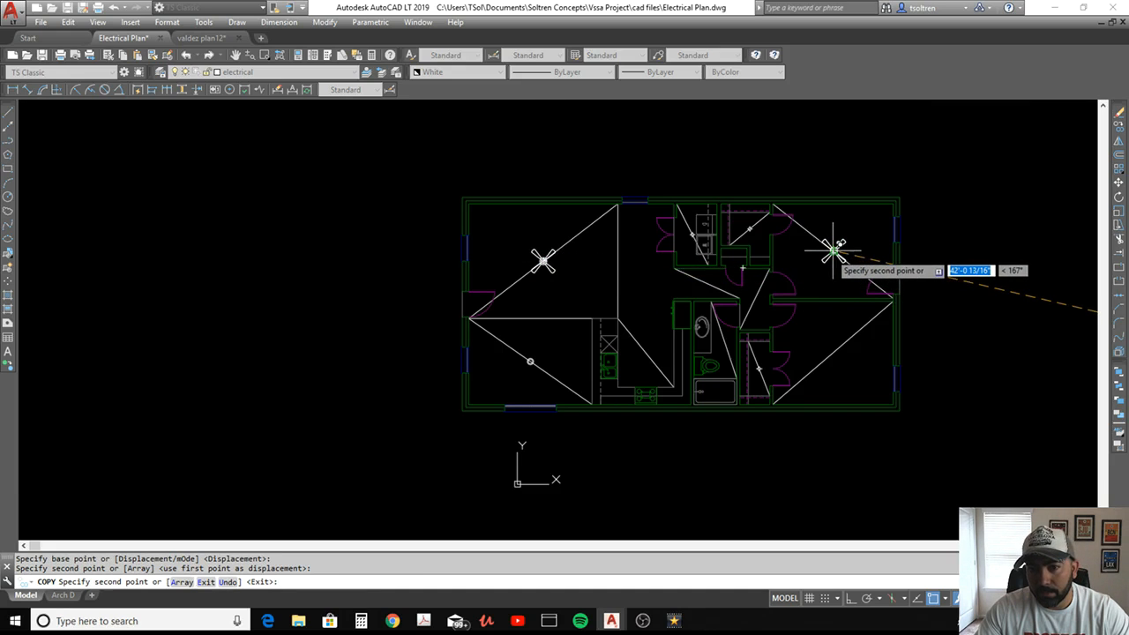
click(834, 252)
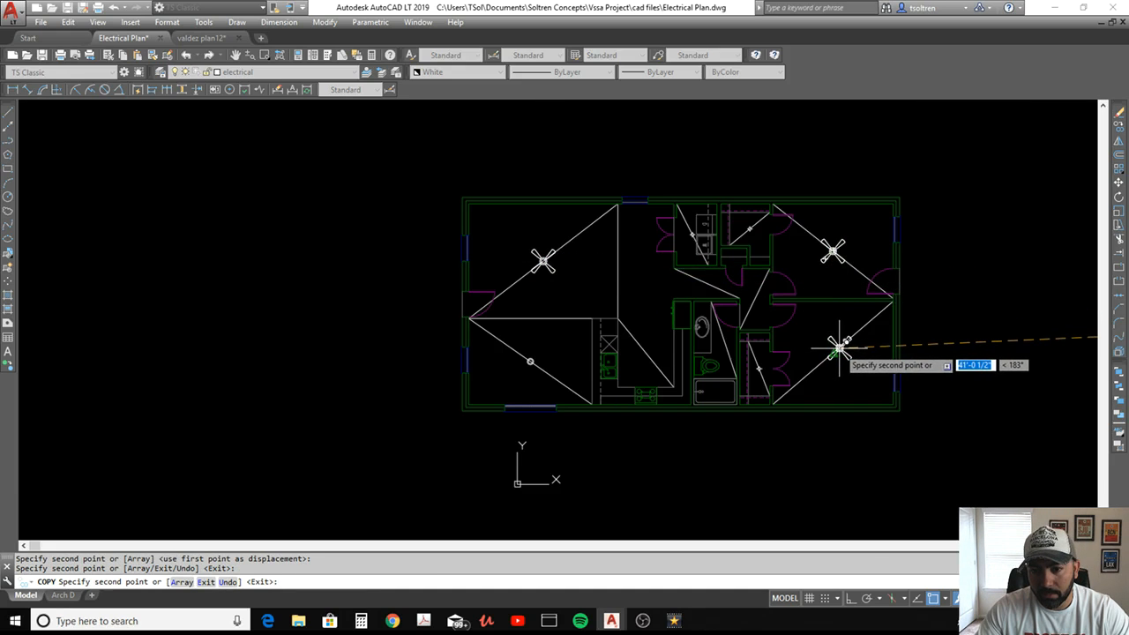
click(828, 345)
mouse_move(801, 343)
middle_down()
mouse_move(751, 348)
mouse_move(648, 318)
middle_up()
key(Escape)
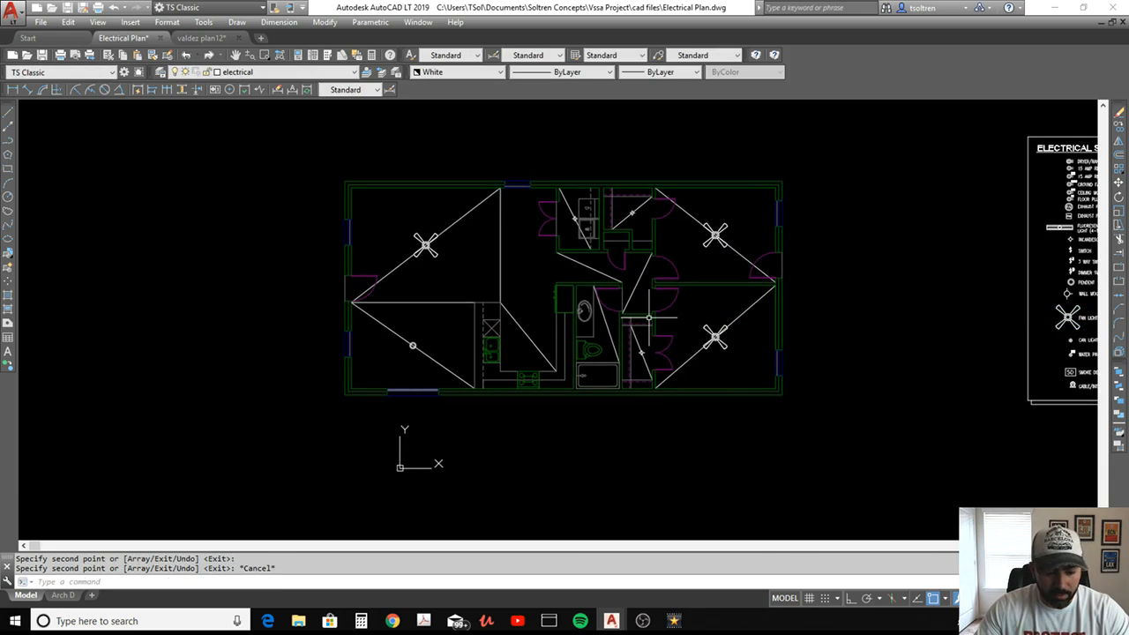
Copy the can light symbol from the electrical legend, using the centre of its circle as the base point
text(co)
key(Return)
middle_drag(865, 323, 688, 289)
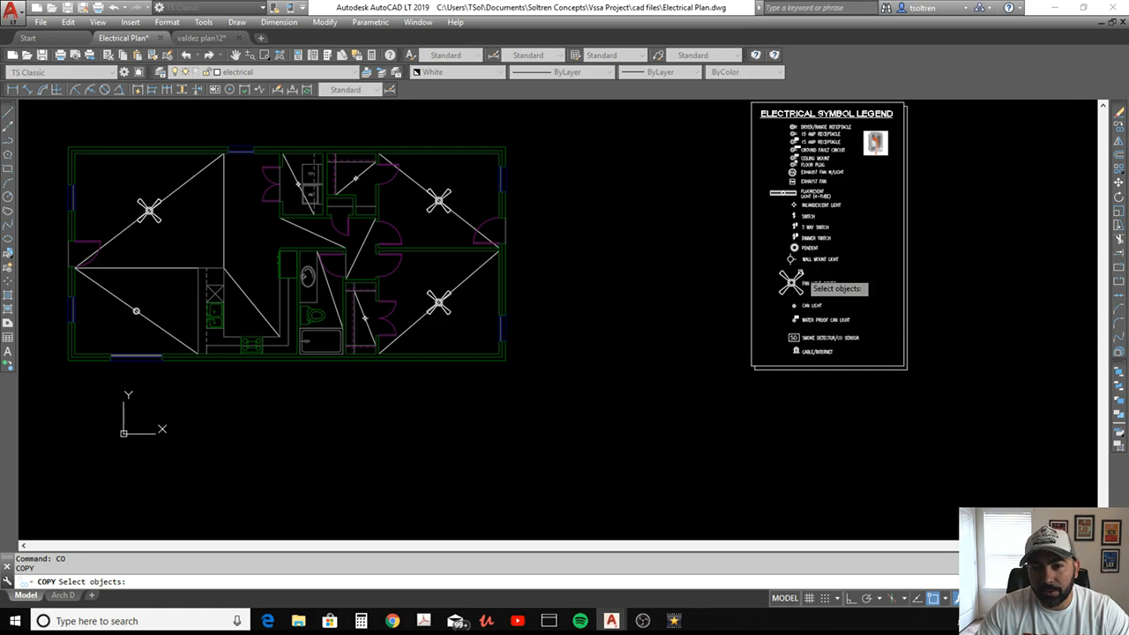
scroll(804, 312, up, 8)
click(764, 235)
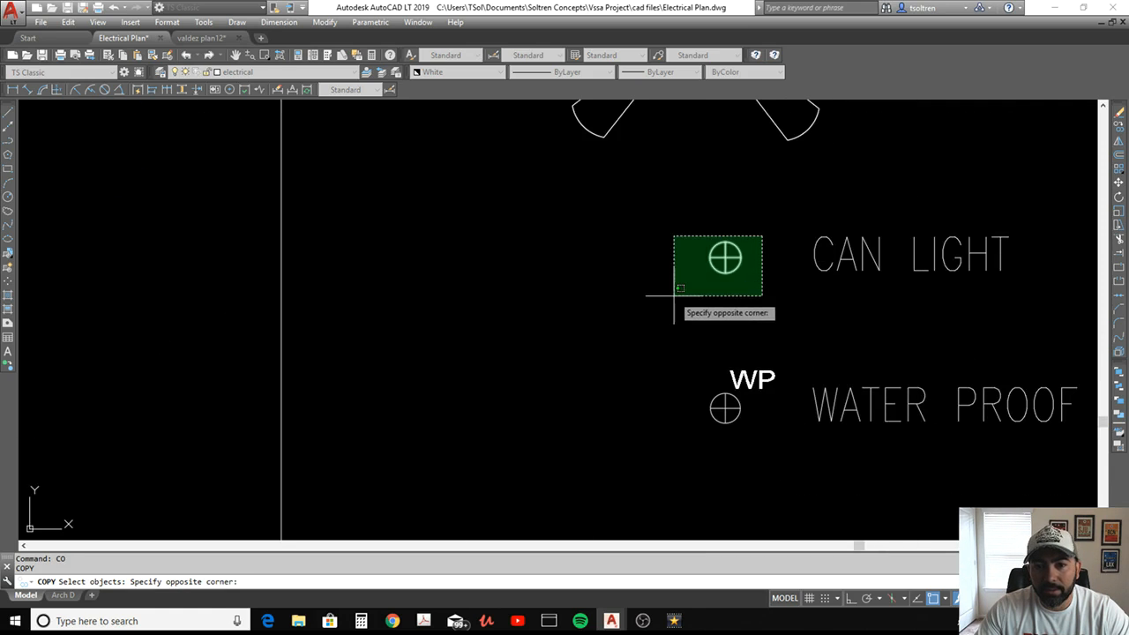
click(670, 297)
key(Return)
click(726, 258)
Place can light copies at the midpoints of the two hallway diagonals and the kitchen diagonal, and end the copying
scroll(680, 288, down, 9)
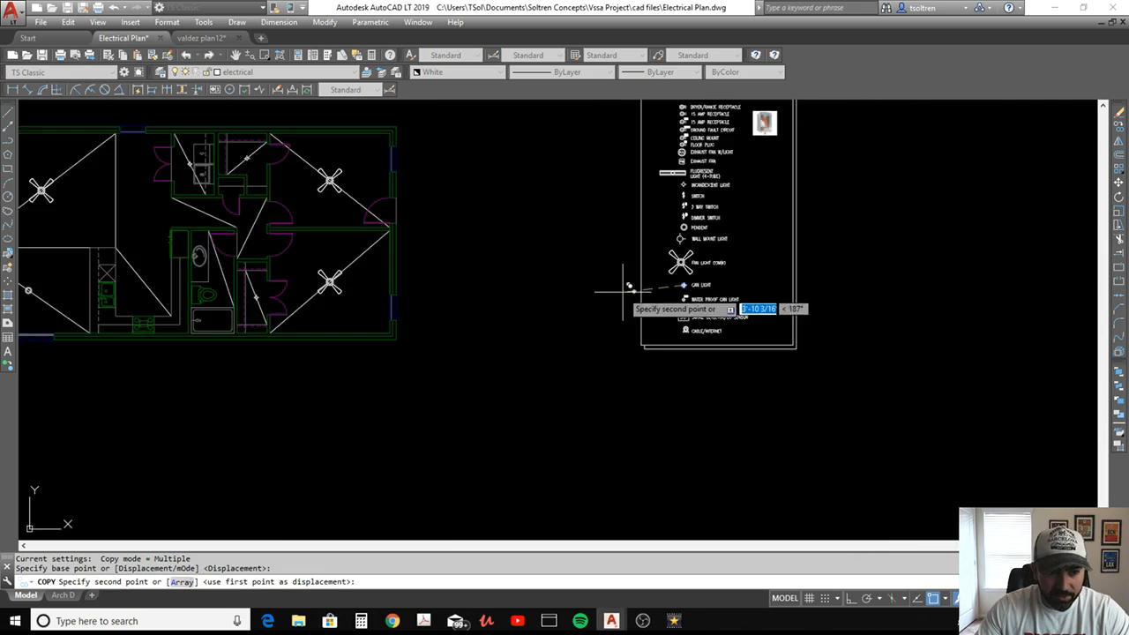
middle_drag(370, 284, 752, 326)
scroll(633, 270, up, 4)
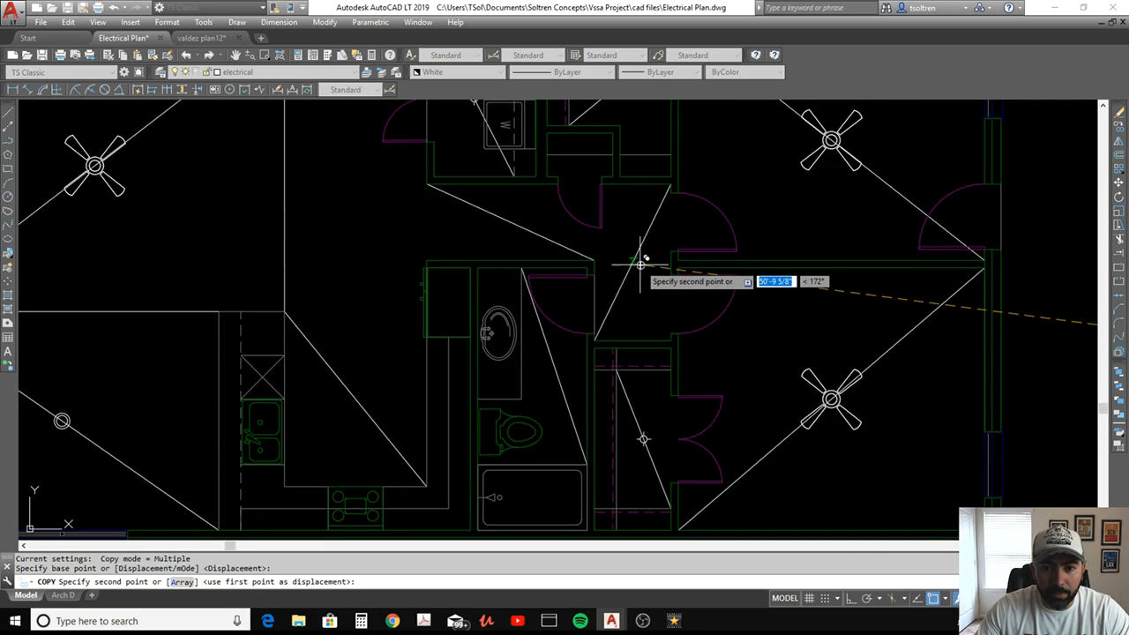
click(633, 263)
middle_drag(543, 262, 731, 318)
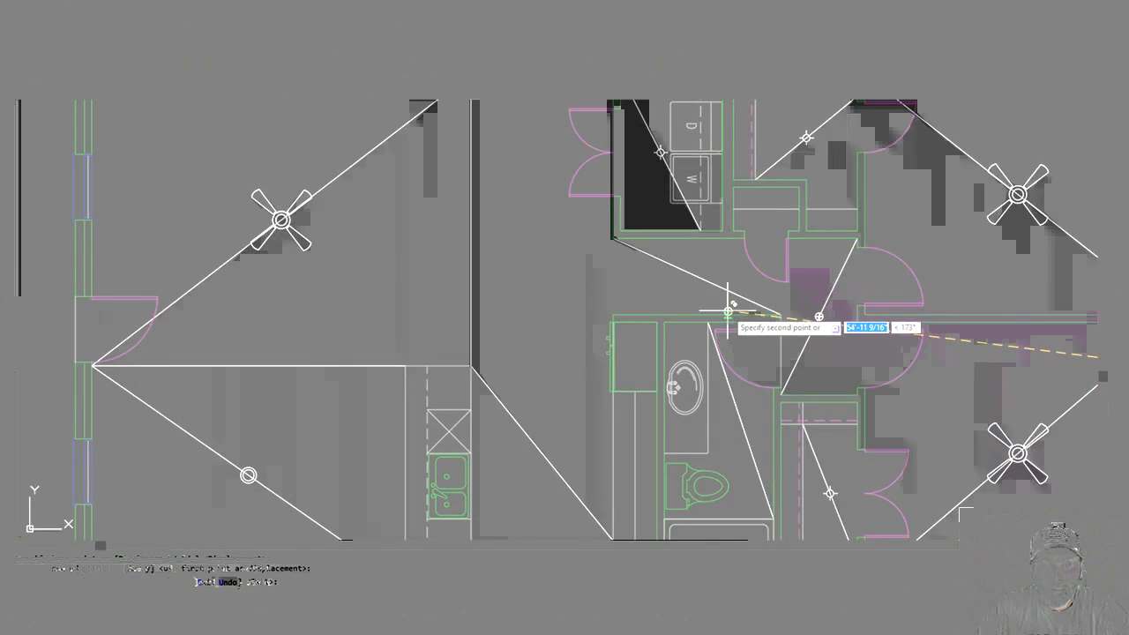
click(696, 274)
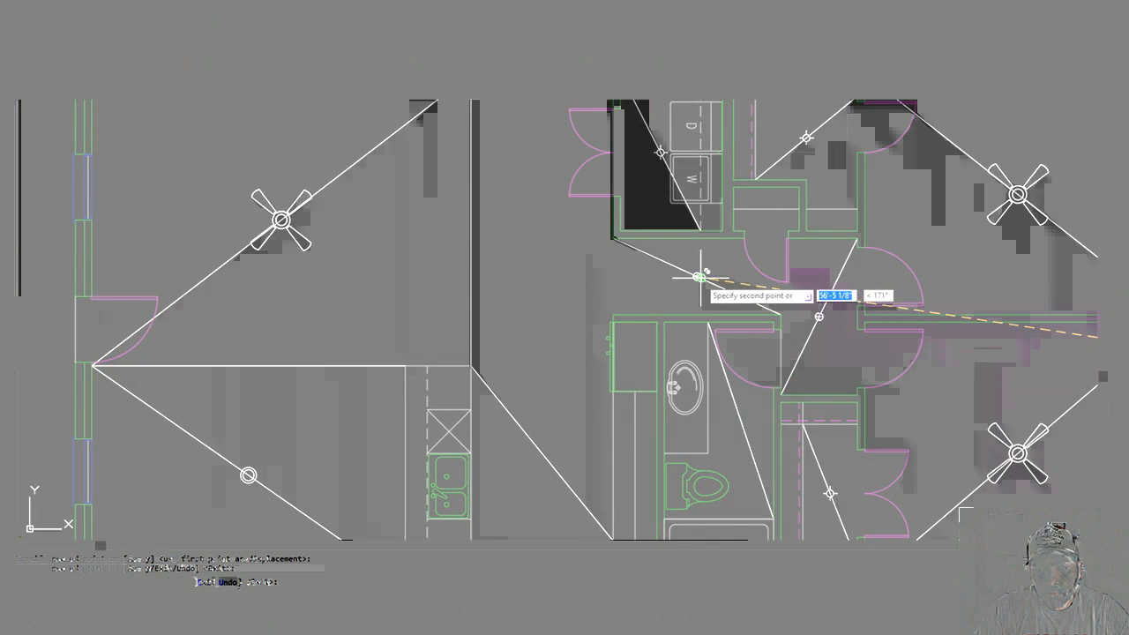
scroll(696, 282, down, 2)
middle_drag(675, 319, 752, 256)
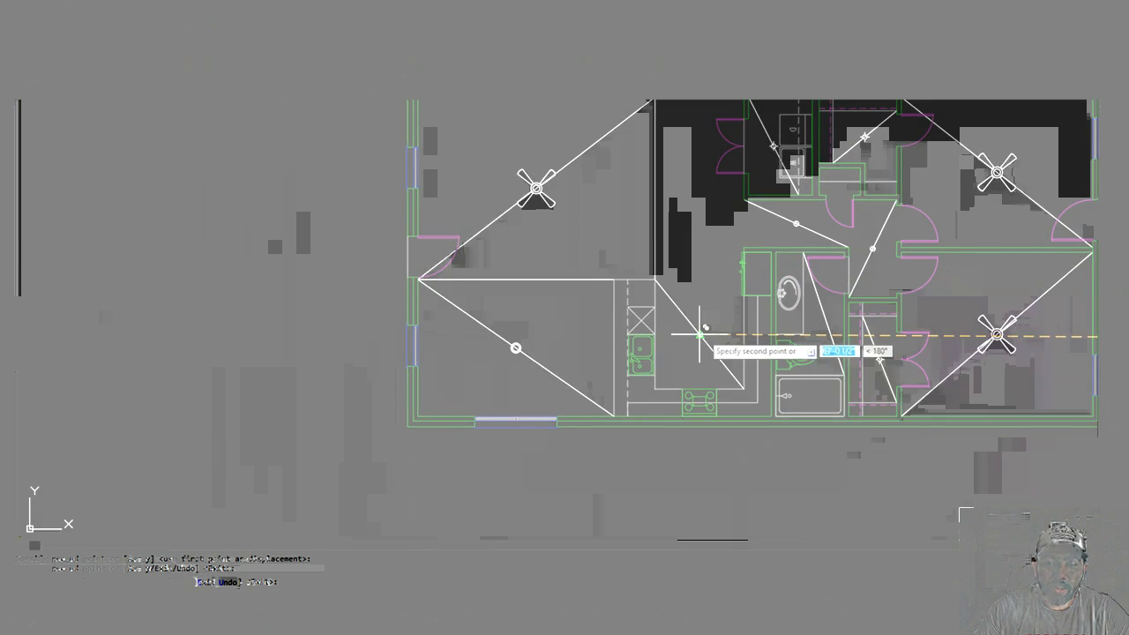
key(Escape)
Move the kitchen can light 2' horizontally toward the sink with ortho mode on
text(m)
key(Return)
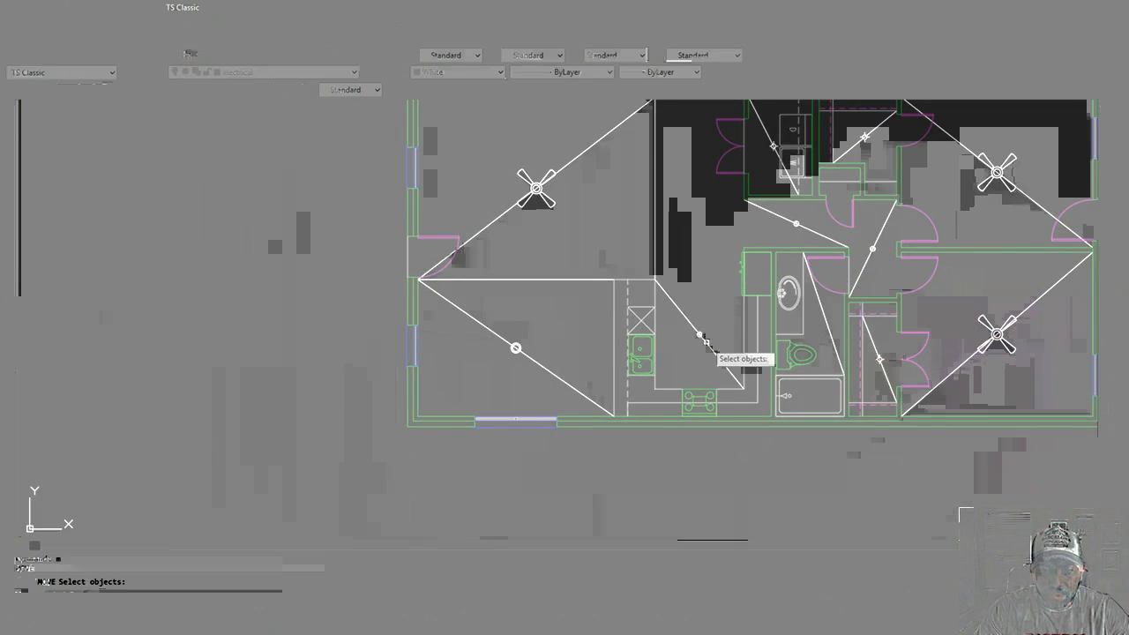
scroll(705, 342, up, 4)
click(642, 348)
click(741, 287)
key(Return)
click(760, 232)
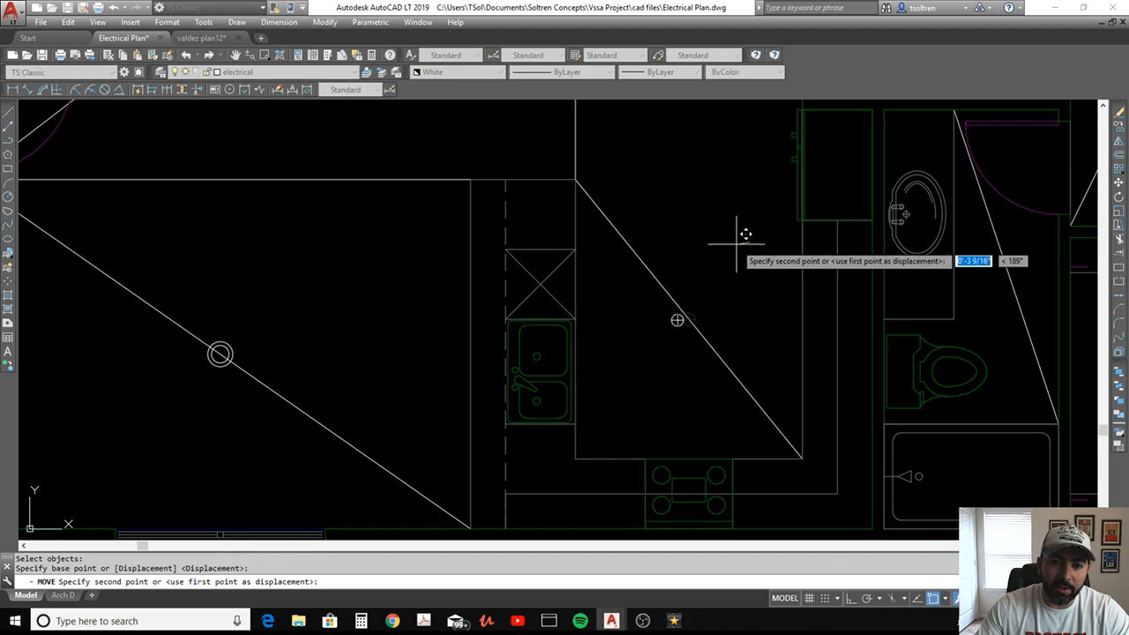
key(F8)
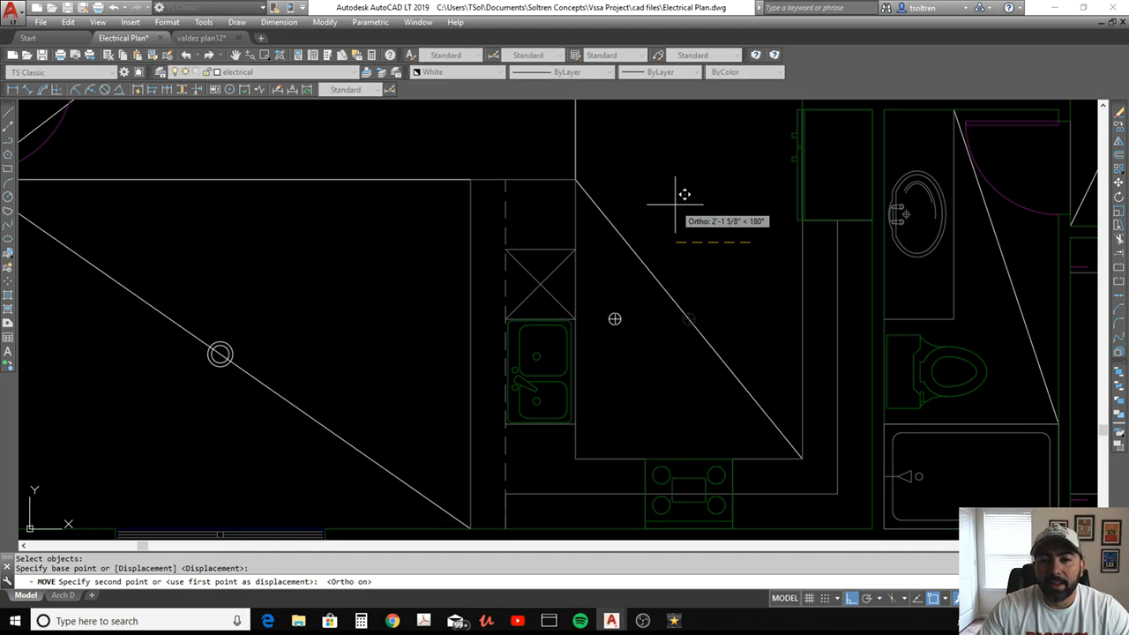
text(2')
key(Escape)
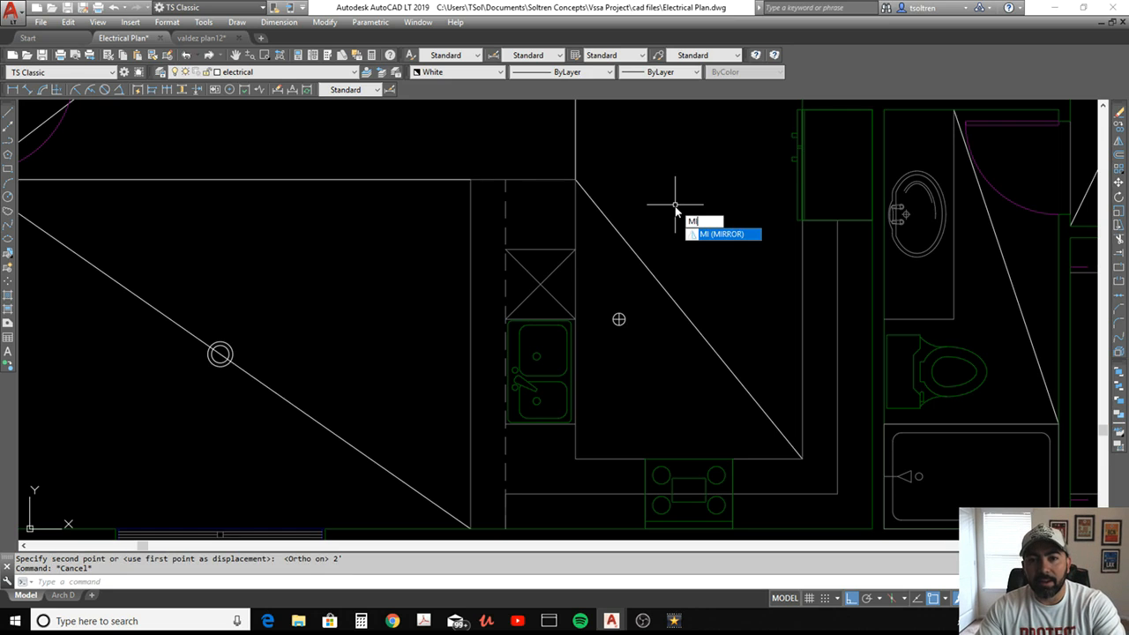
Mirror the kitchen can light across a vertical line through the kitchen diagonal's midpoint, keeping the original
key(Return)
click(652, 289)
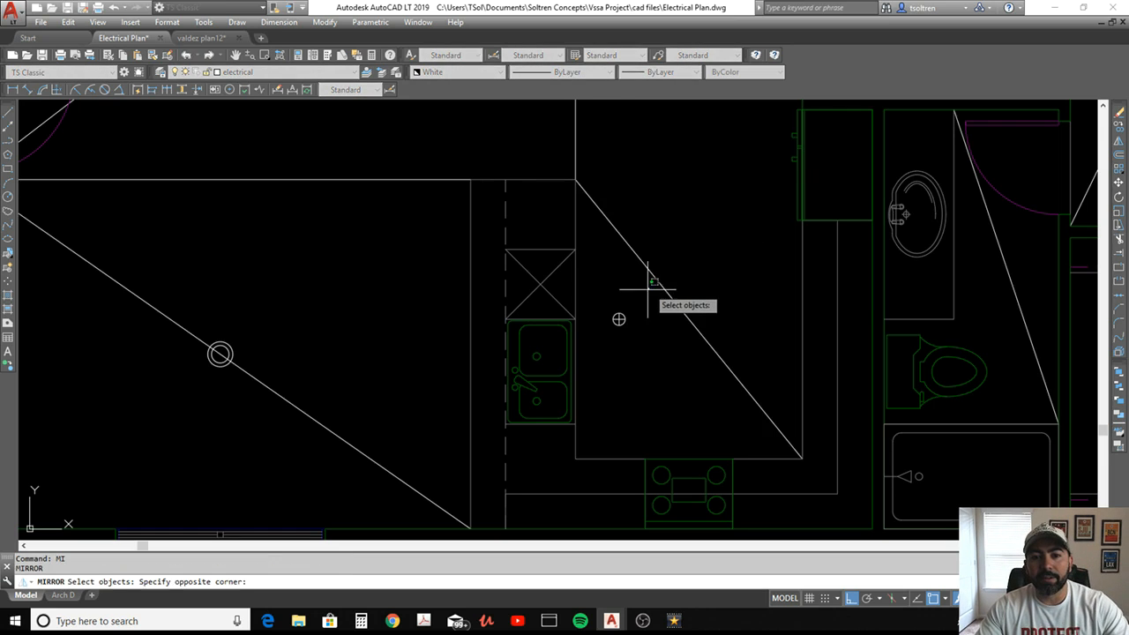
click(600, 344)
key(Return)
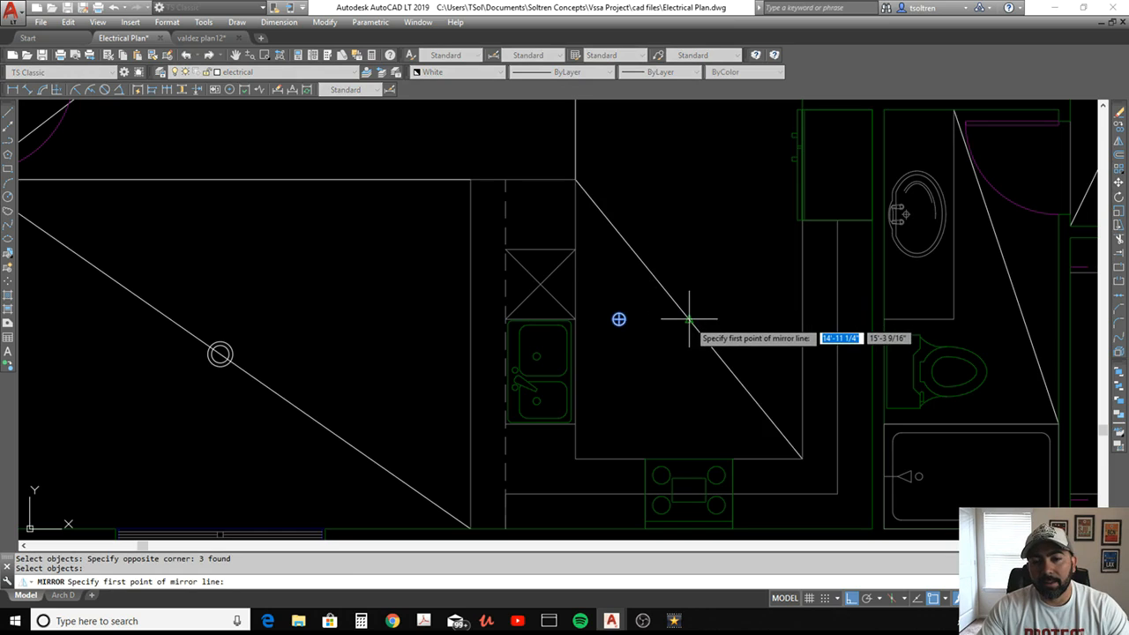
click(689, 319)
click(700, 240)
right_click(700, 241)
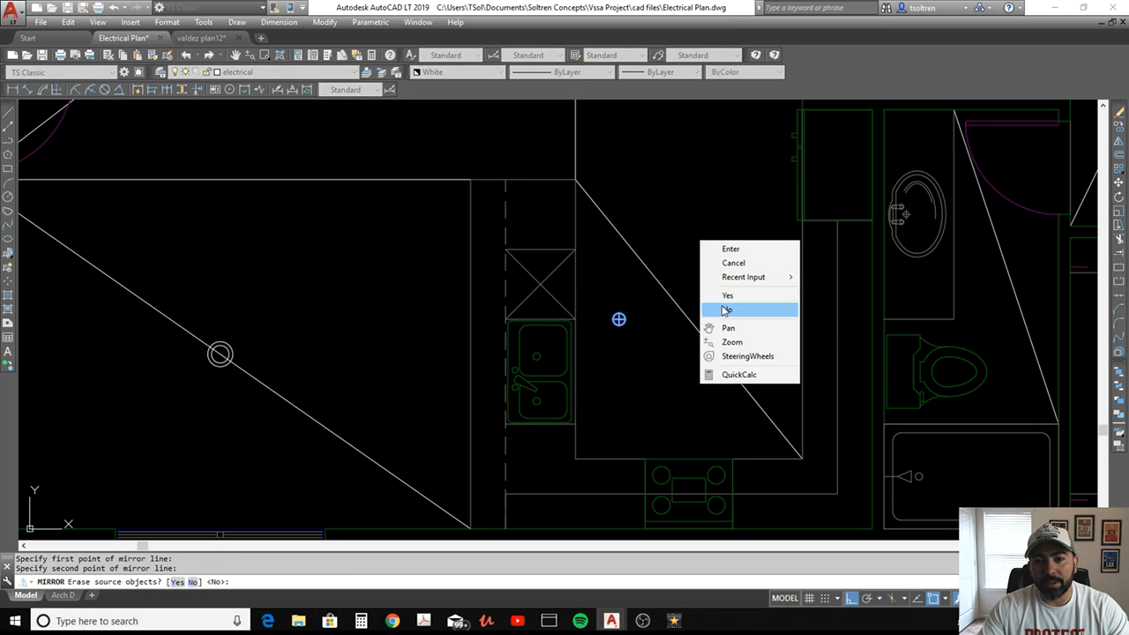
click(724, 310)
Move both kitchen can lights 2'6" straight down toward the stove
text(m)
key(Return)
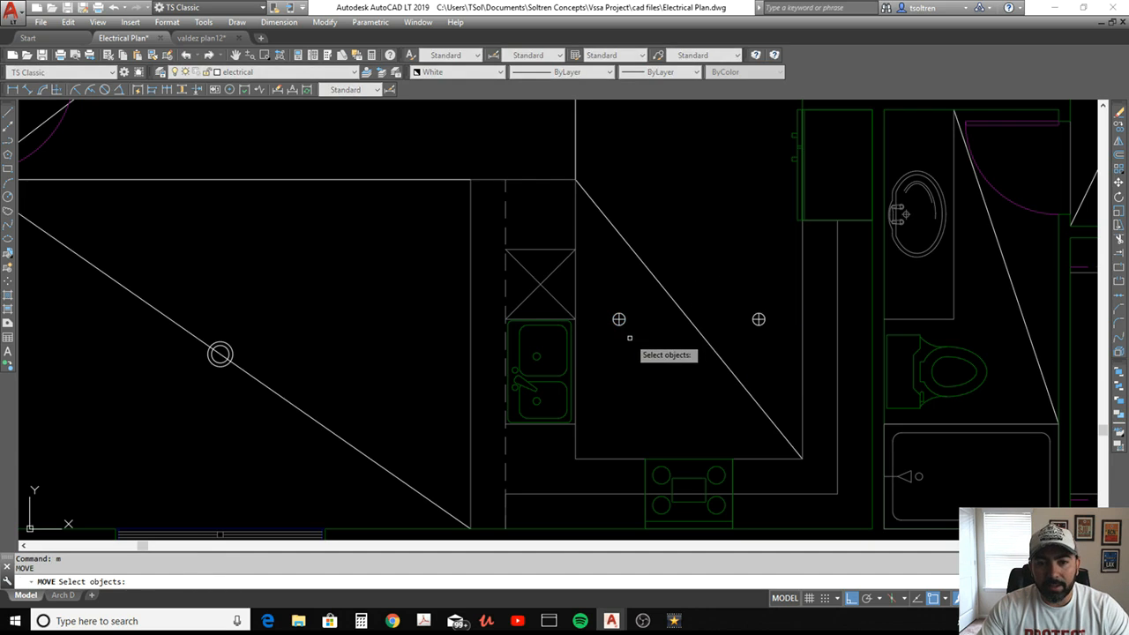
click(597, 337)
click(832, 305)
key(Return)
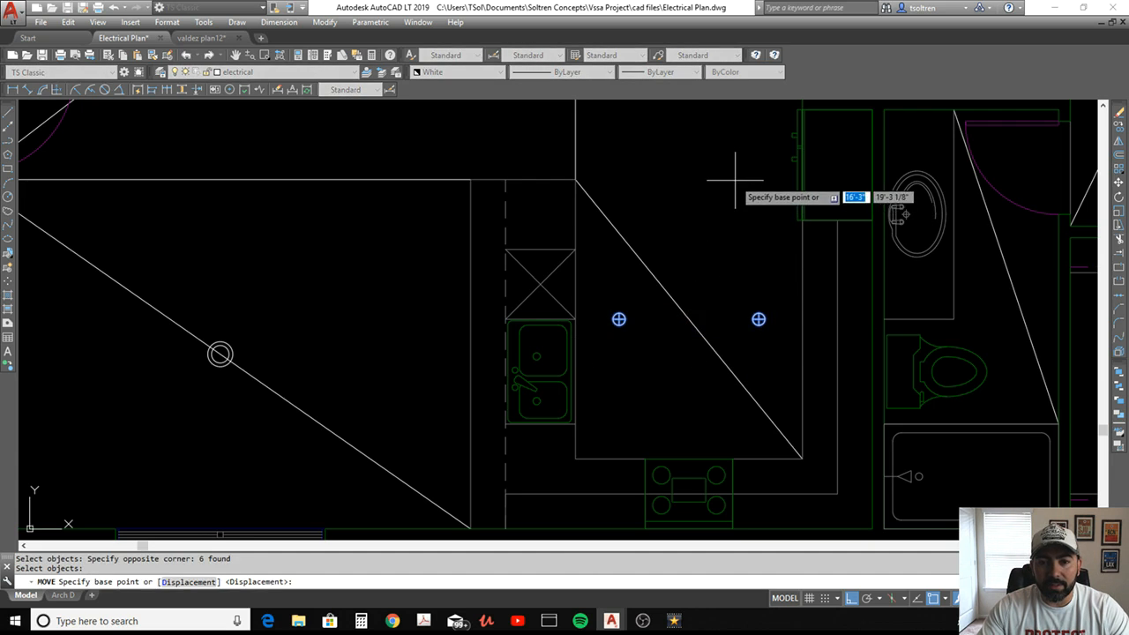
click(736, 183)
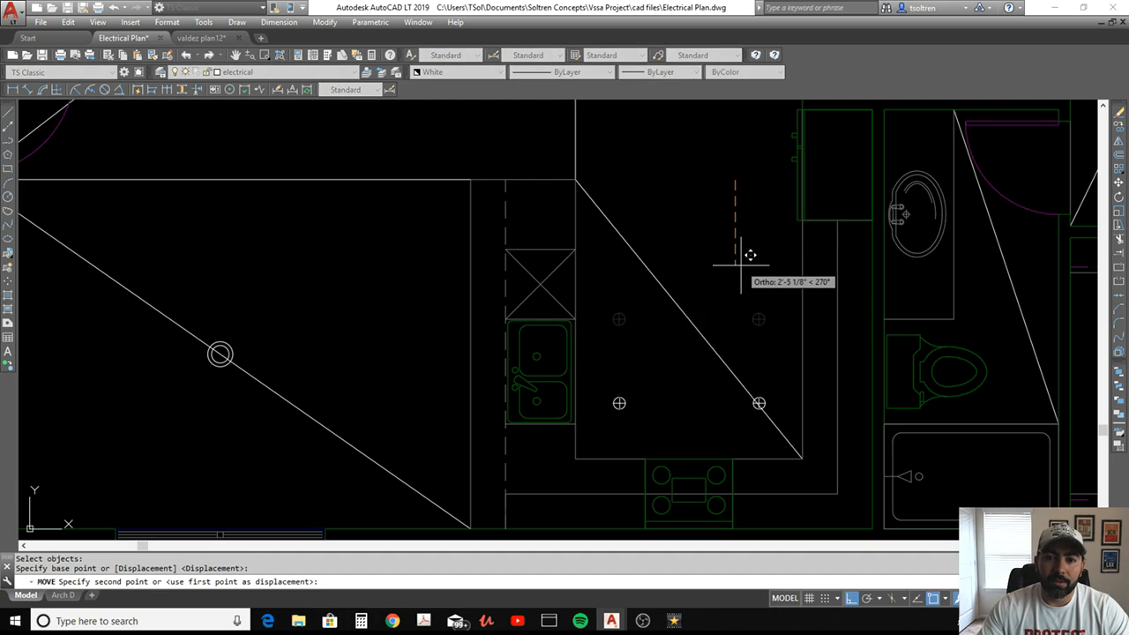
text(2'6)
key(Return)
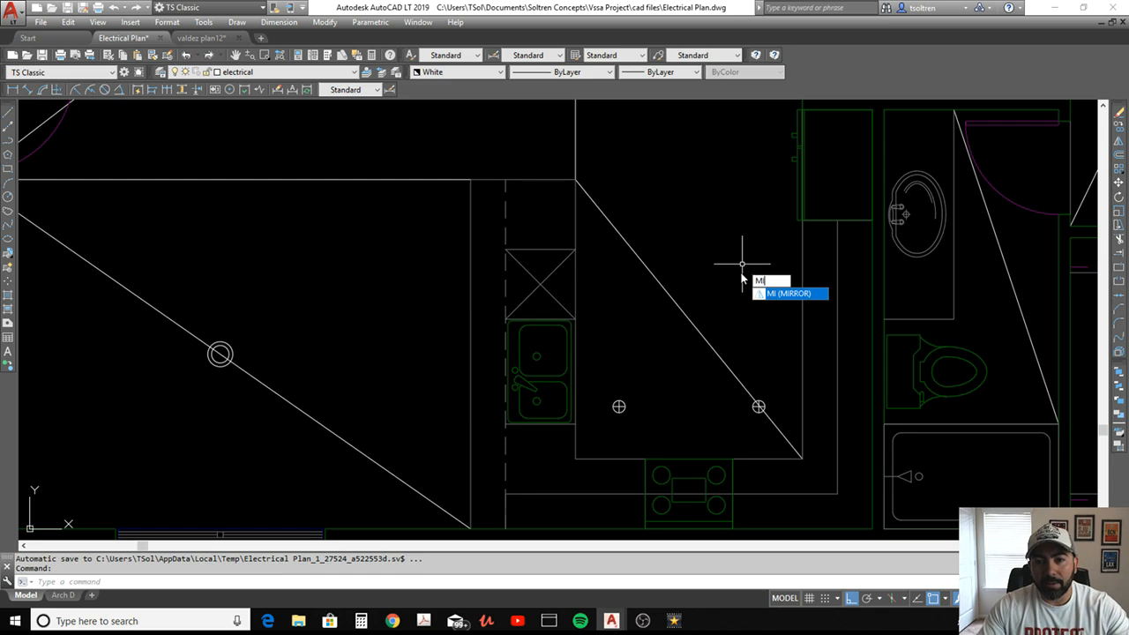
Mirror both kitchen can lights across a horizontal line through the kitchen diagonal's midpoint, keeping the originals
text(mi)
key(Return)
click(605, 415)
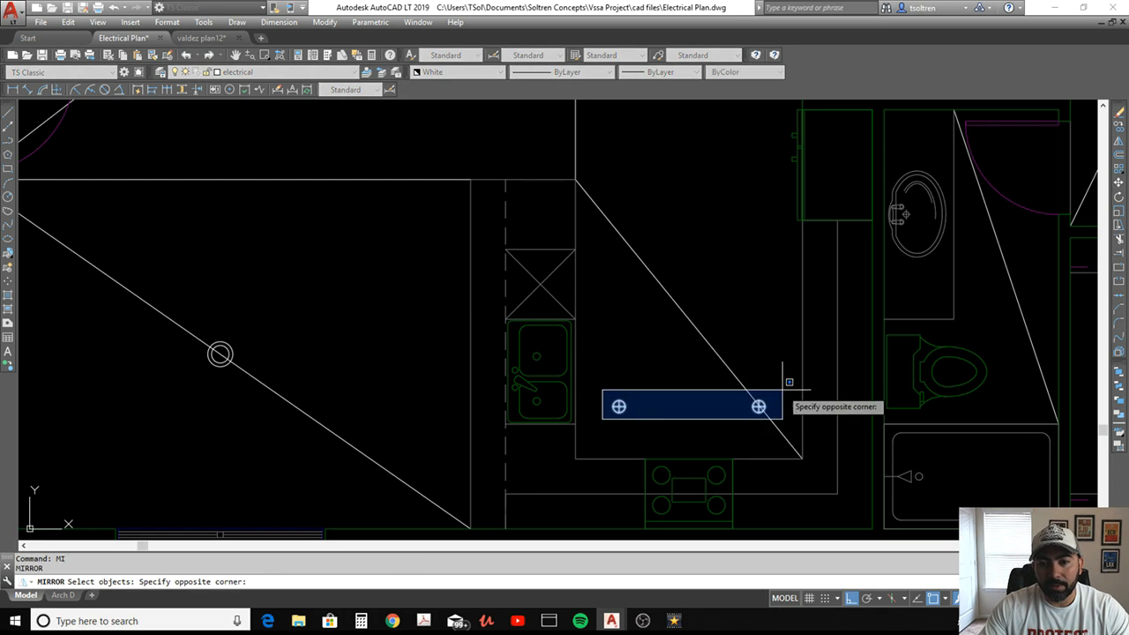
click(776, 390)
key(Return)
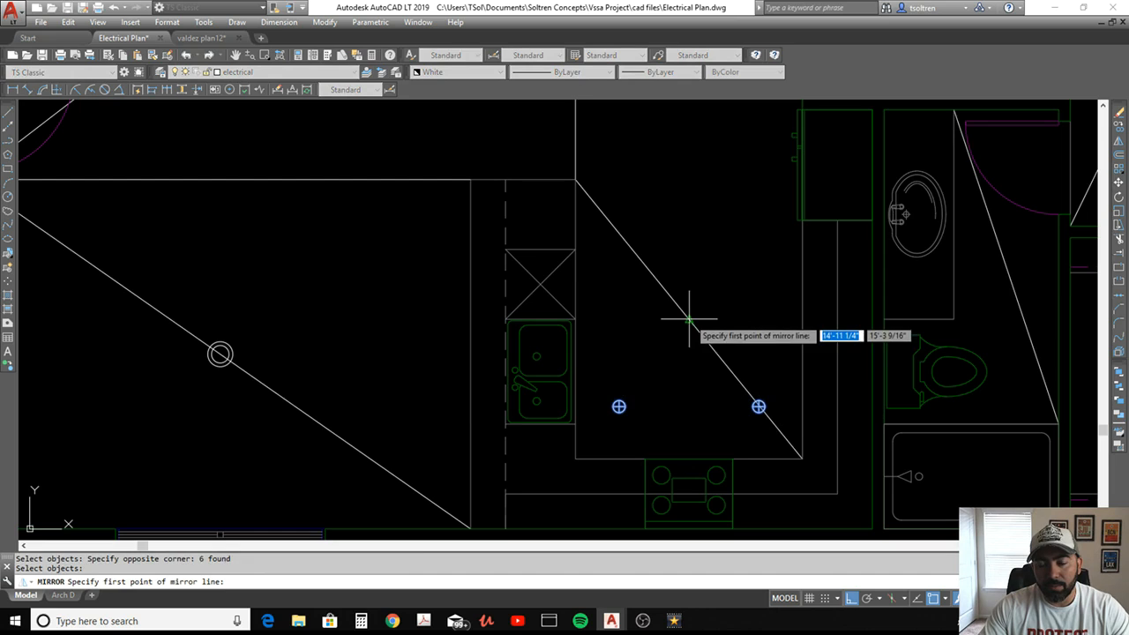
click(676, 319)
click(658, 326)
right_click(658, 325)
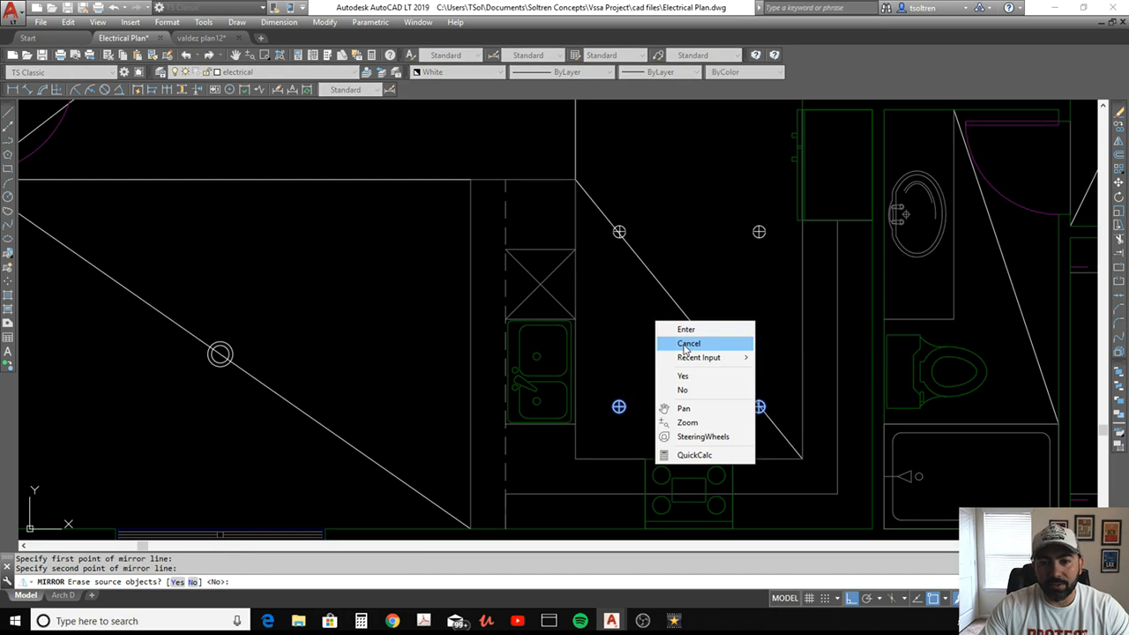
click(694, 390)
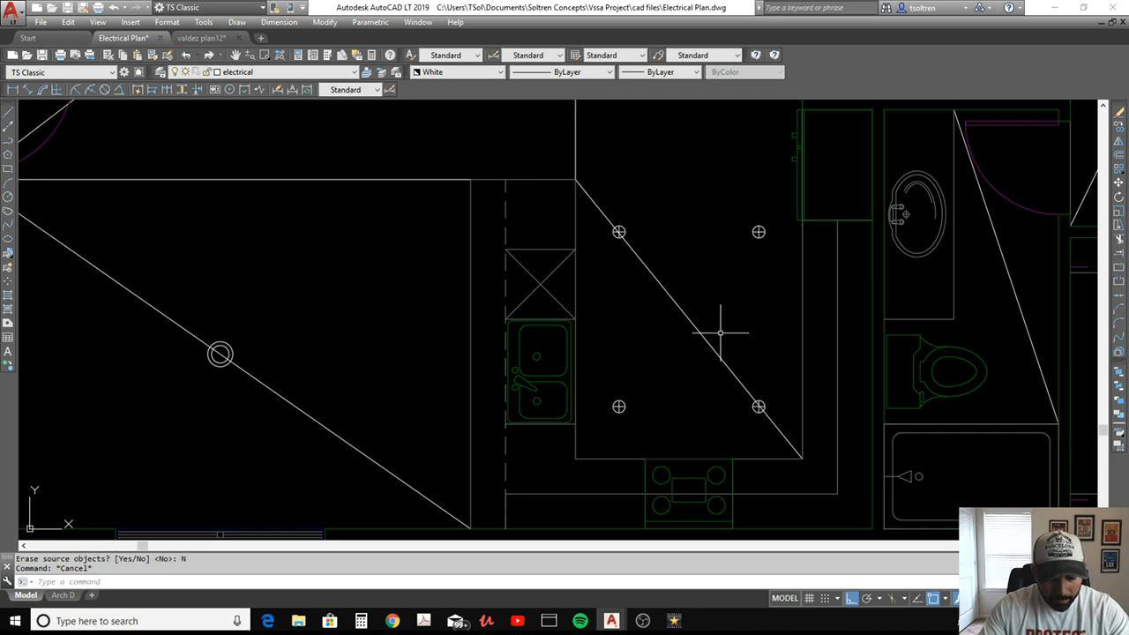
Copy the double-circle light from the dining room diagonal horizontally to the outer edge line of the kitchen bar counter
text(co)
key(Return)
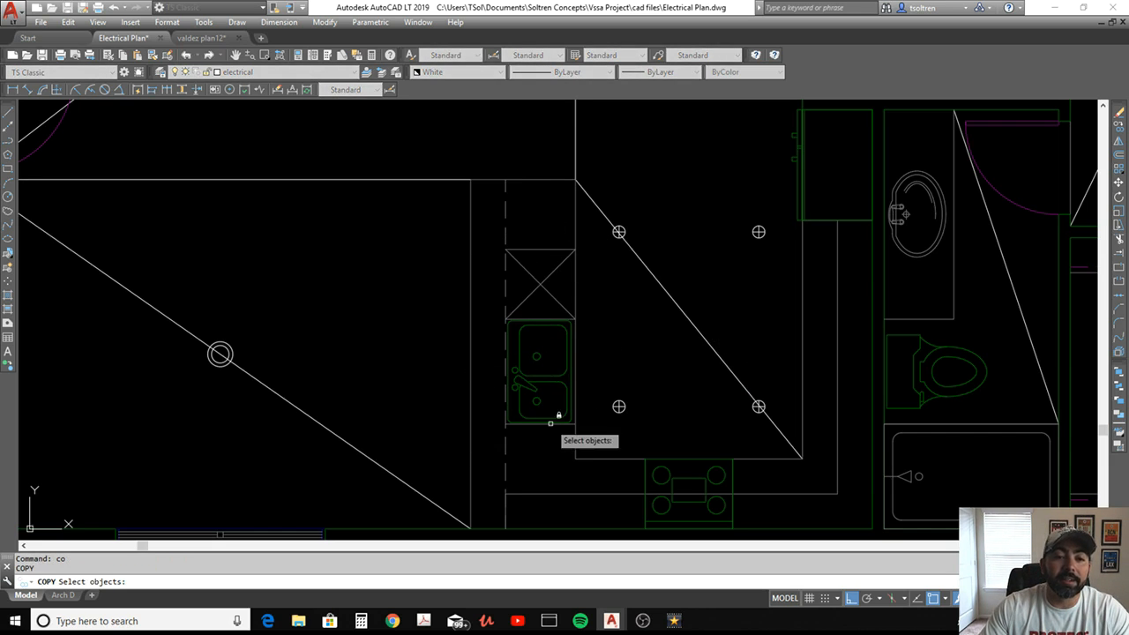
click(127, 349)
click(283, 388)
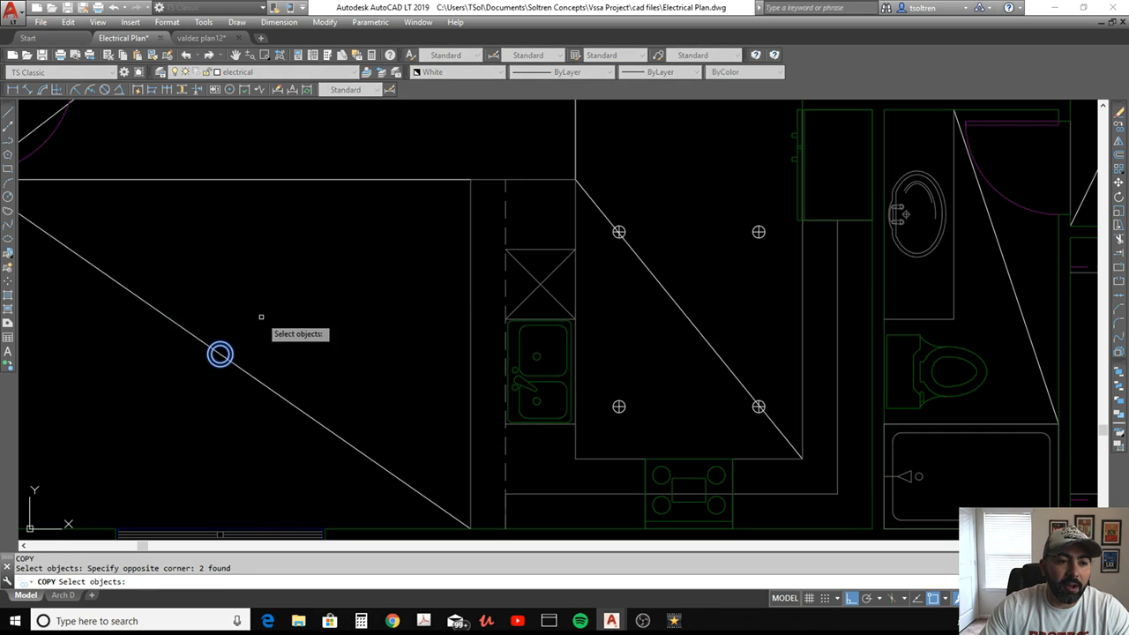
key(Return)
click(221, 354)
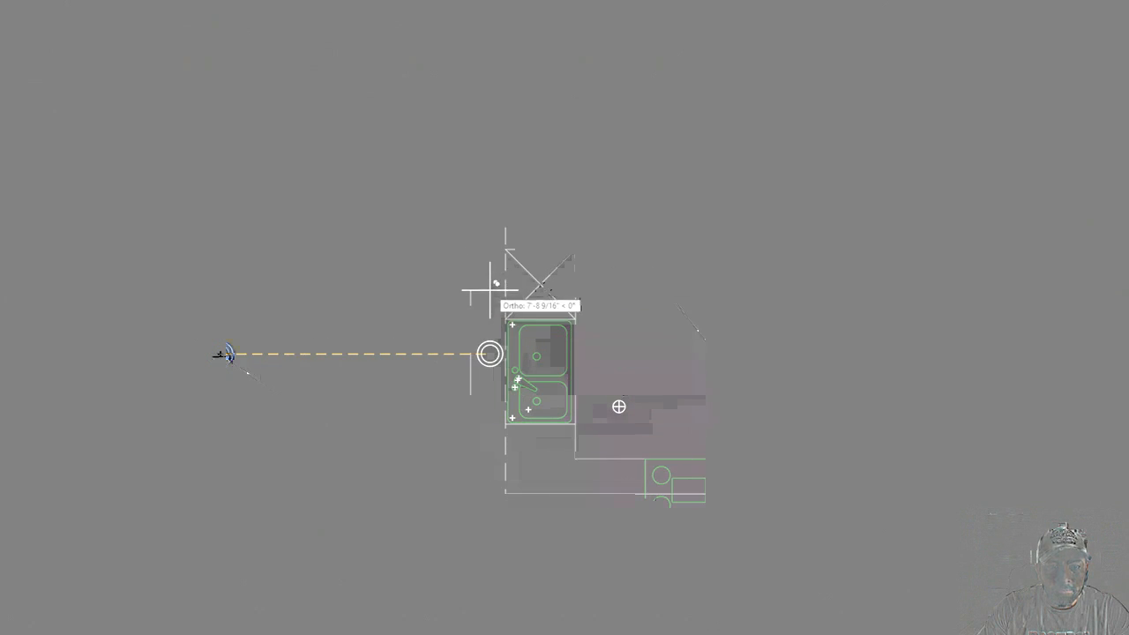
click(471, 353)
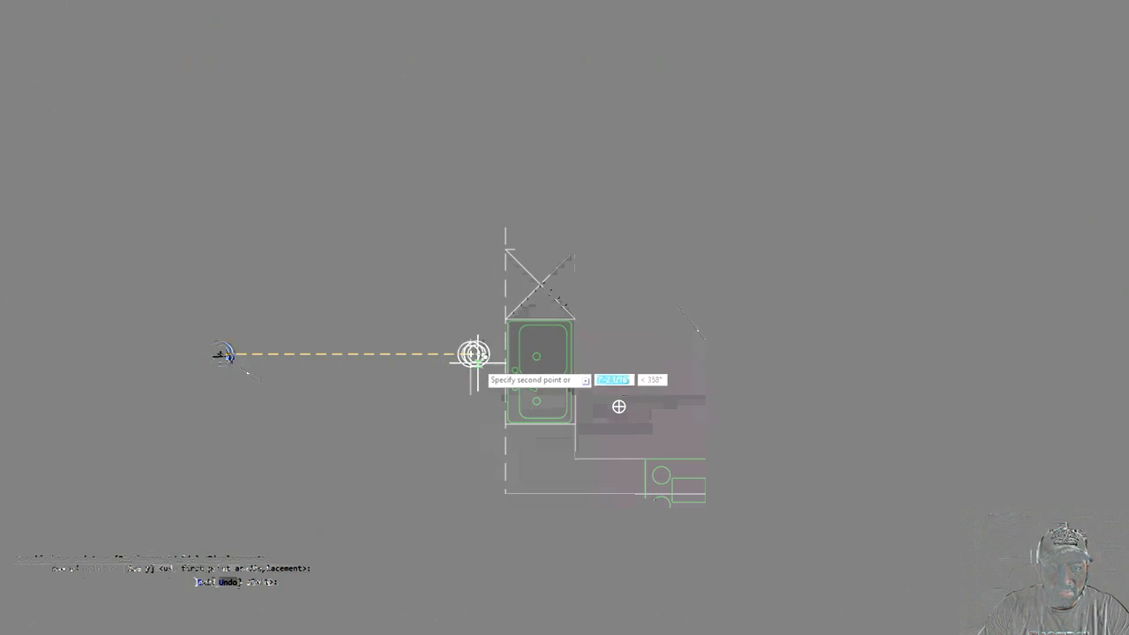
key(Escape)
Move the copied double-circle light about 1'-2 1/2" horizontally toward the kitchen sink
text(m)
key(Return)
click(423, 378)
click(517, 314)
key(Return)
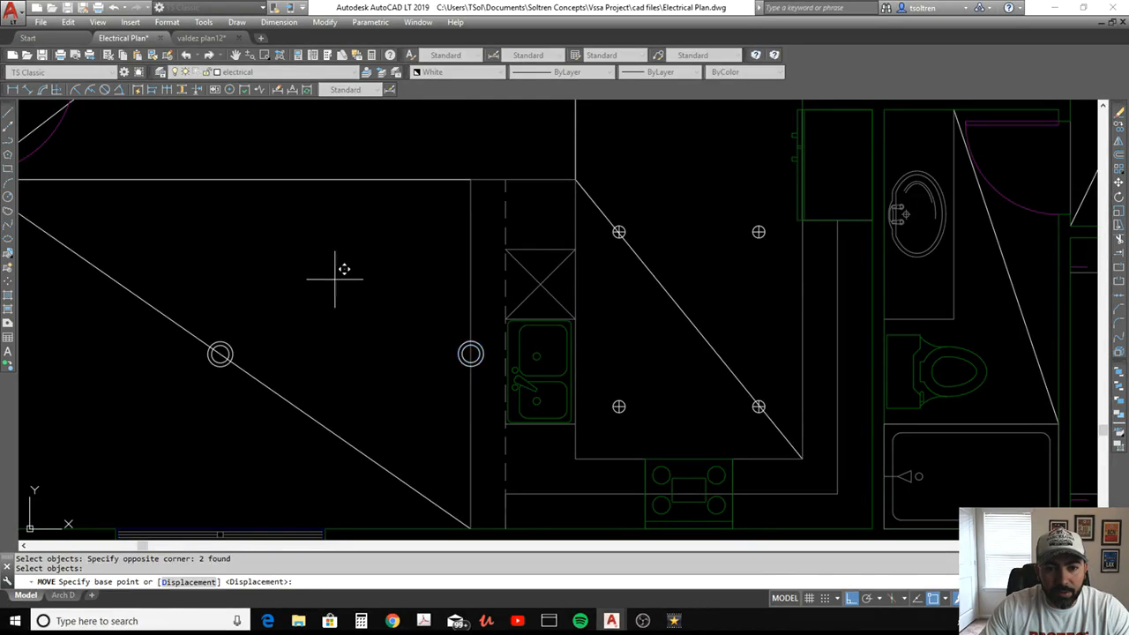
click(337, 281)
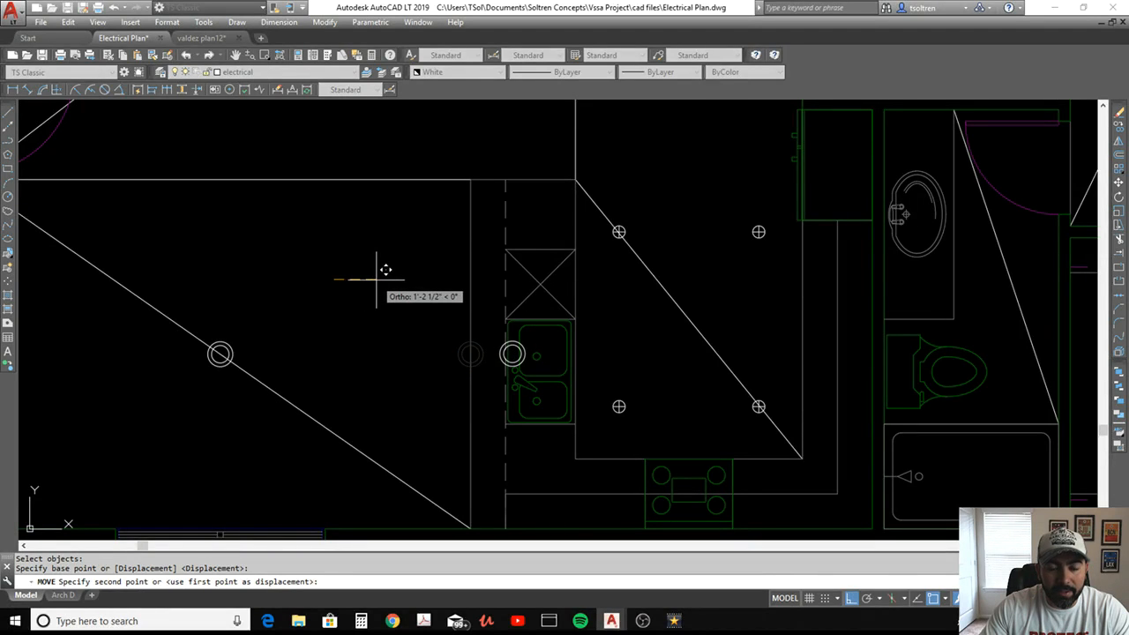
key(Escape)
Copy the double-circle light at the sink 3' straight up along the bar counter
text(co)
key(Return)
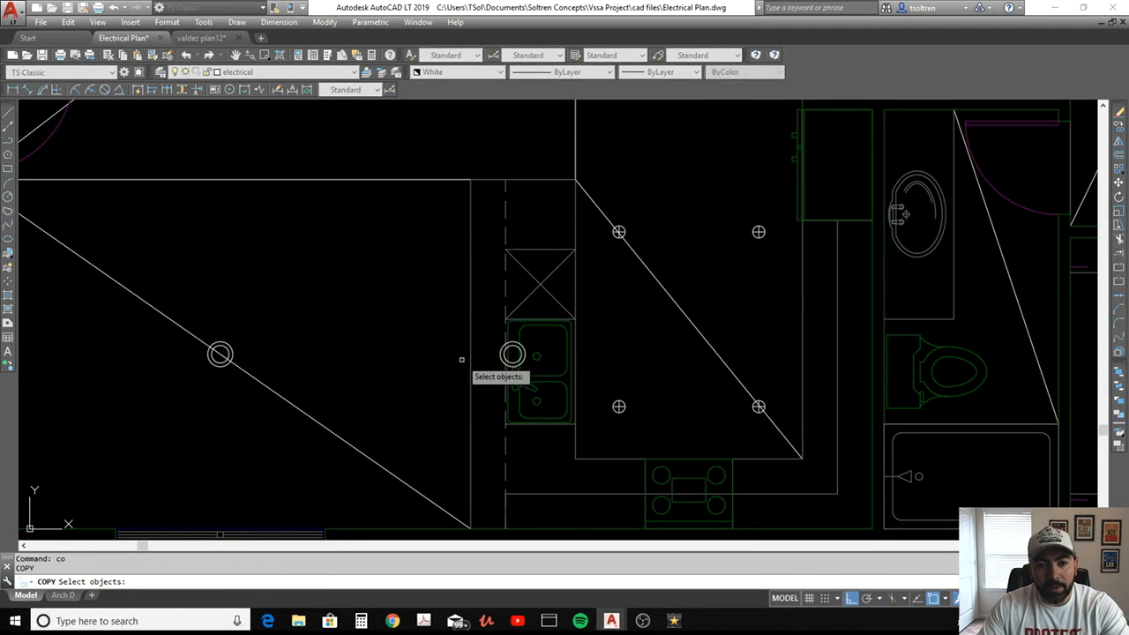
click(492, 385)
click(621, 283)
key(Return)
click(392, 345)
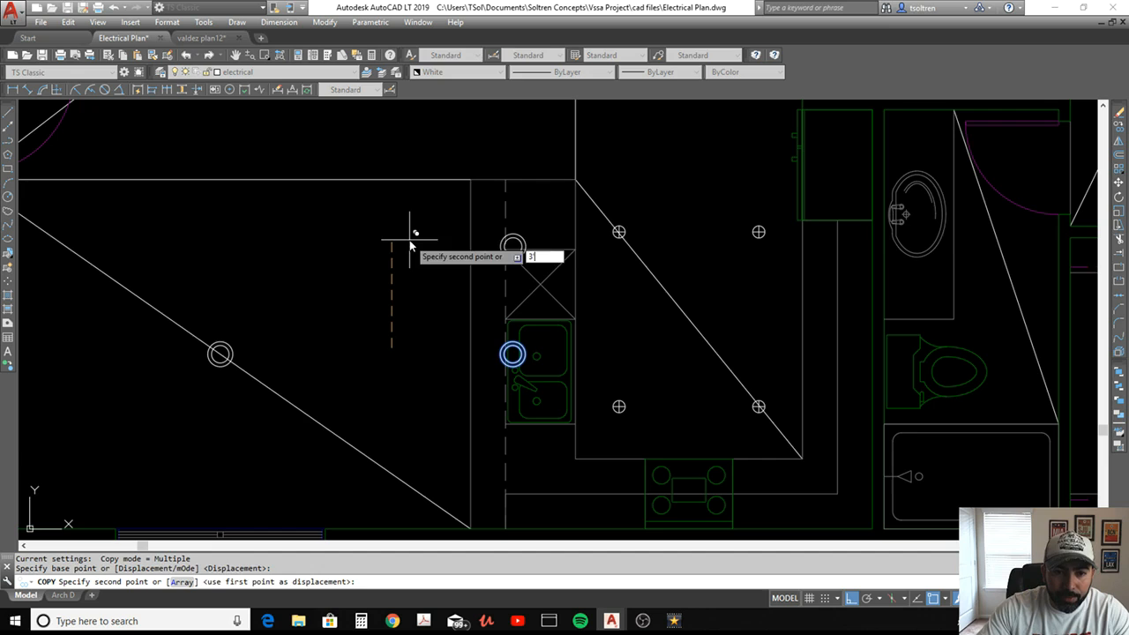
key(Return)
key(Escape)
key(Escape)
key(Escape)
Move both double-circle lights at the bar counter 12" straight down
text(mi)
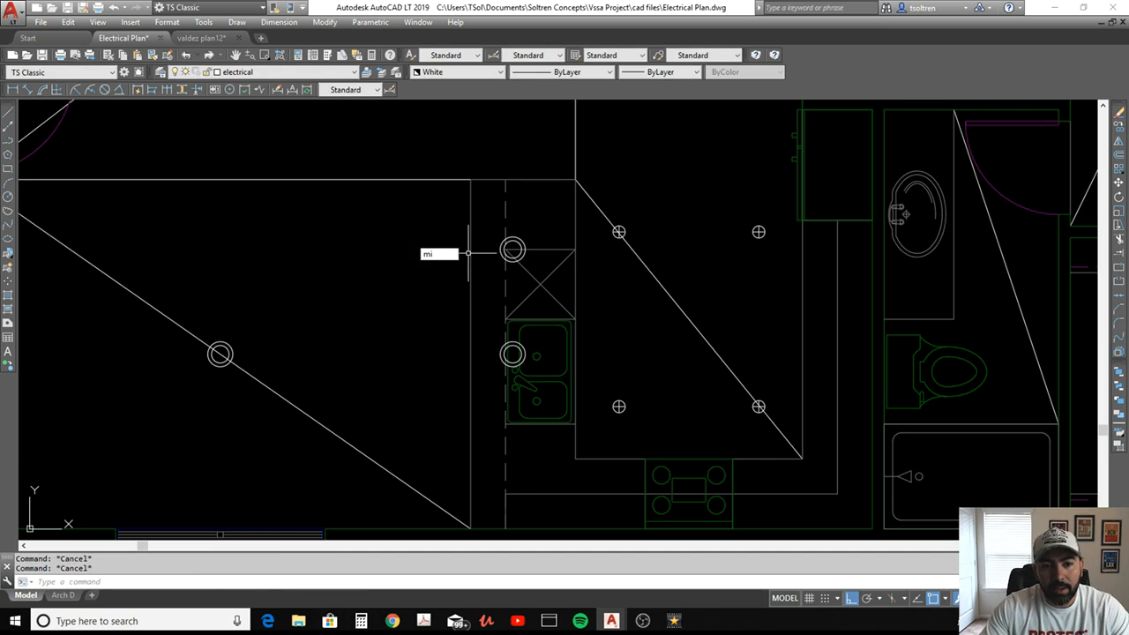
key(Return)
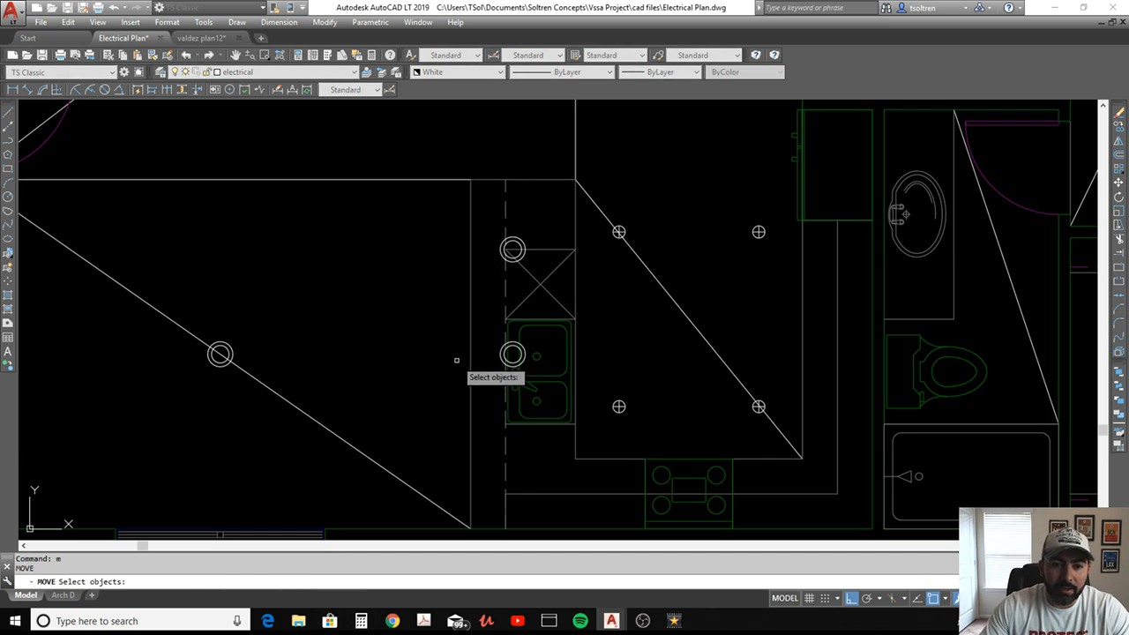
click(441, 388)
click(554, 262)
key(Return)
click(373, 270)
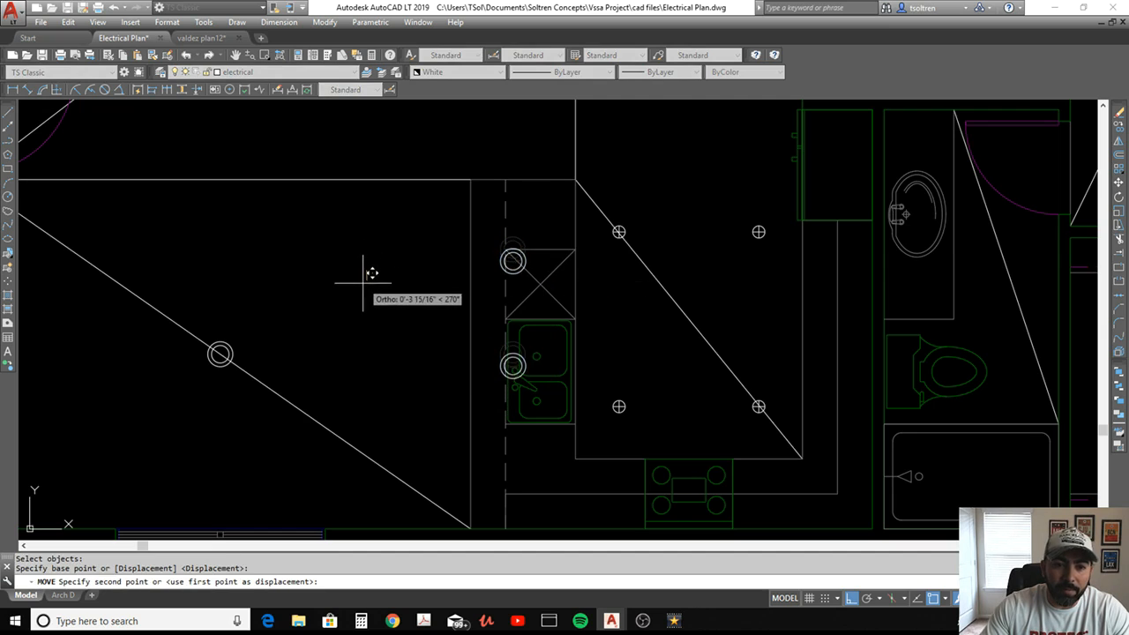
text(12)
key(Return)
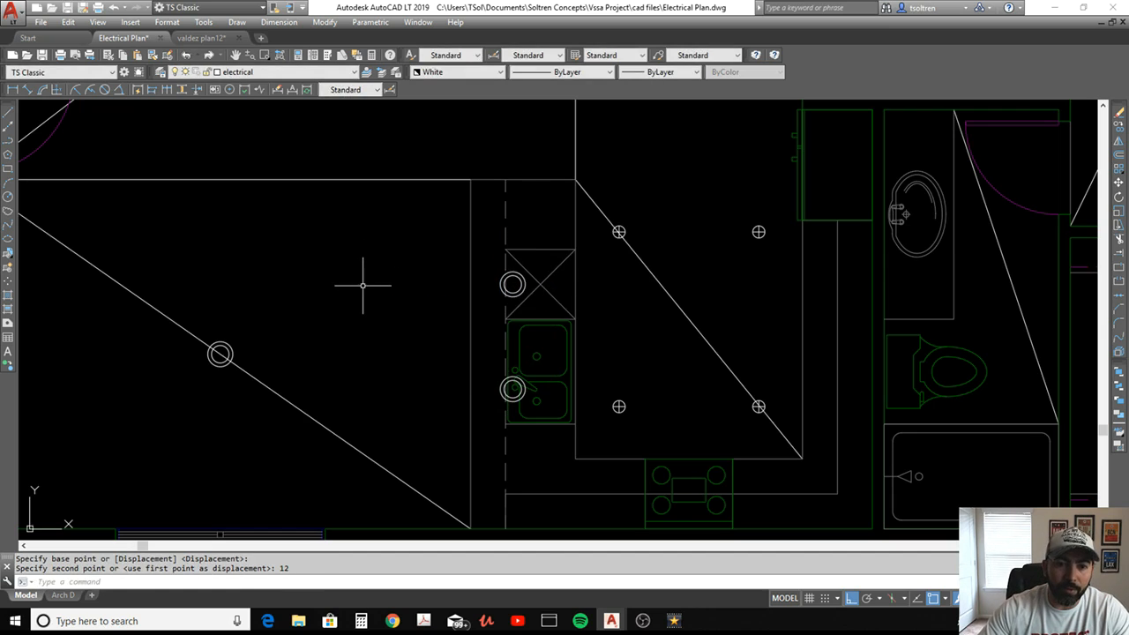
Copy the kitchen can light on the diagonal's upper end by its center into the living room, level with the ceiling fan, using the From option
scroll(421, 286, down, 2)
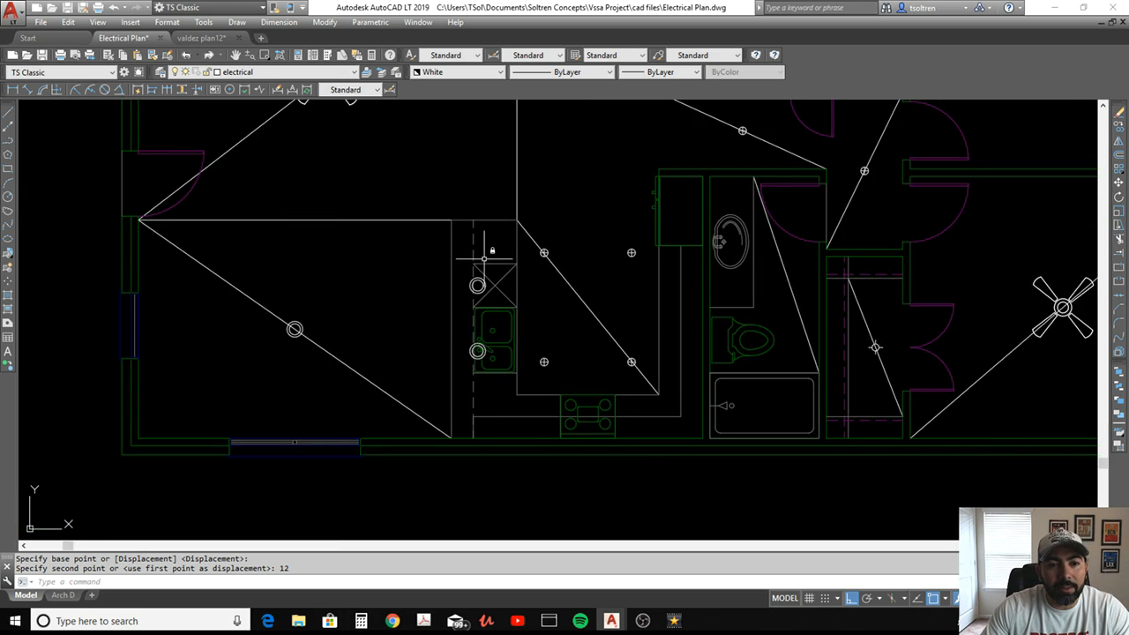
scroll(530, 309, down, 3)
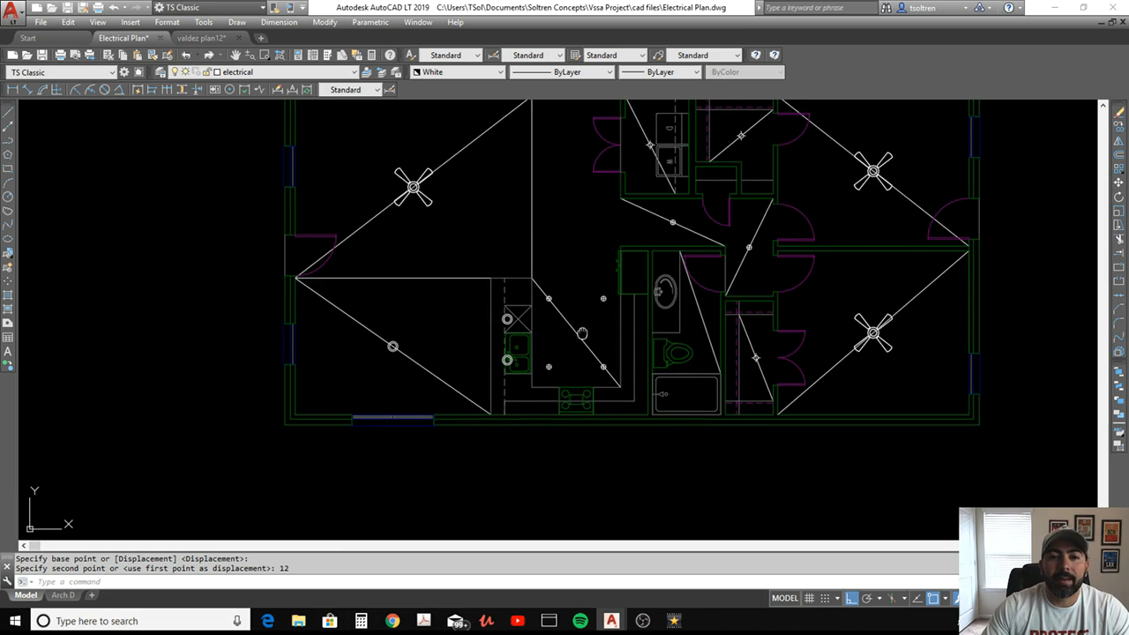
middle_drag(583, 332, 560, 369)
key(Escape)
key(Return)
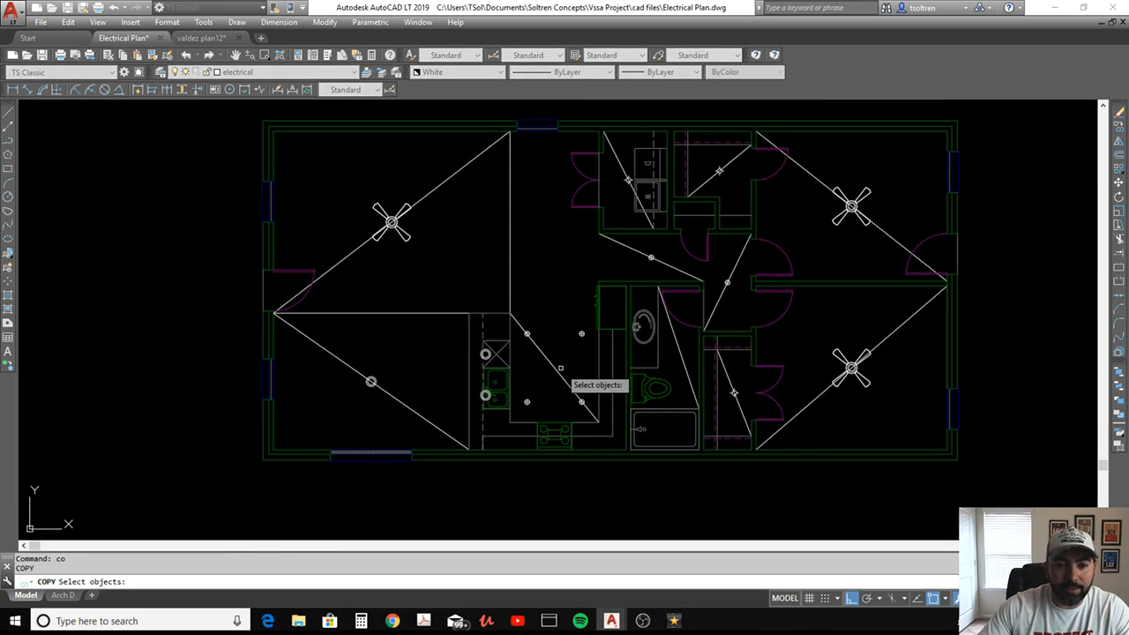
scroll(530, 345, up, 2)
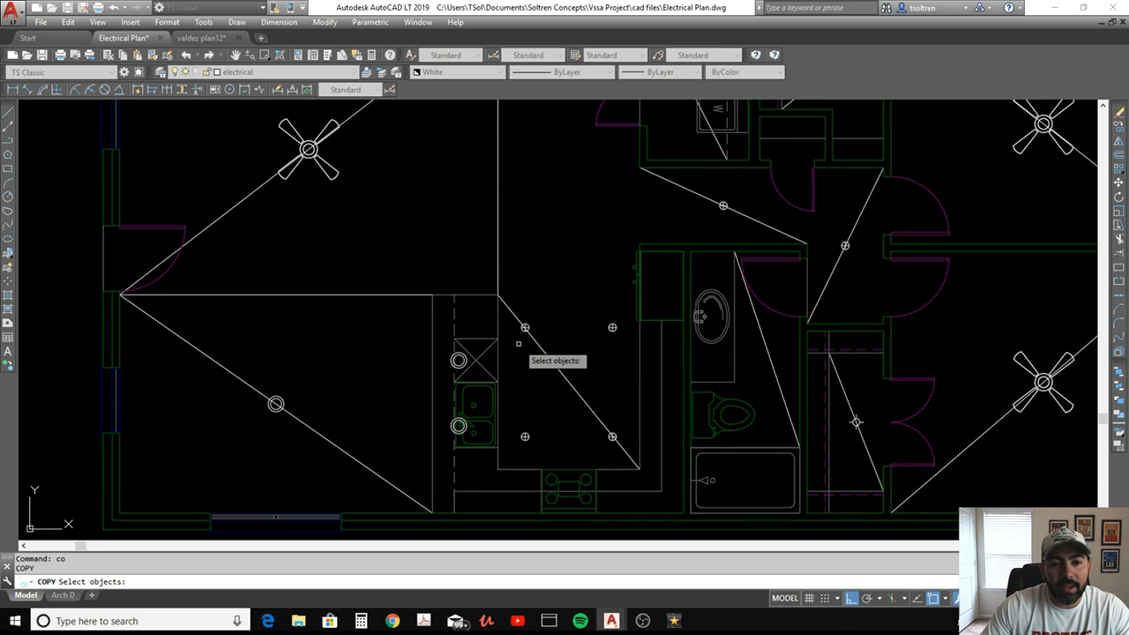
click(519, 342)
click(550, 310)
scroll(527, 321, up, 4)
key(Return)
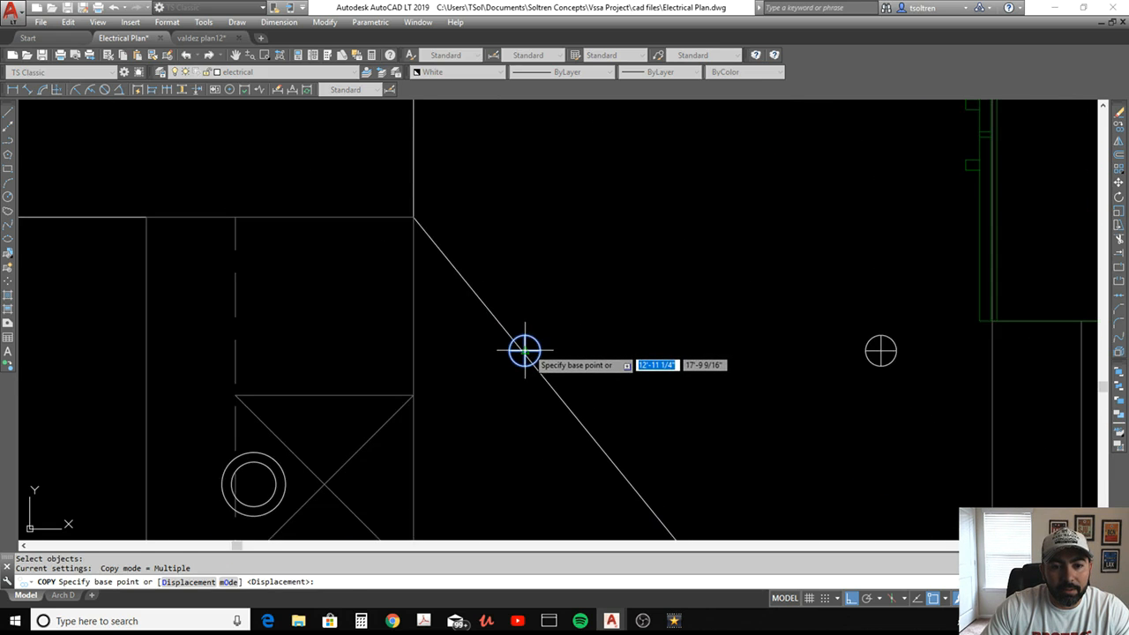
click(525, 352)
scroll(524, 351, down, 4)
middle_drag(335, 190, 493, 329)
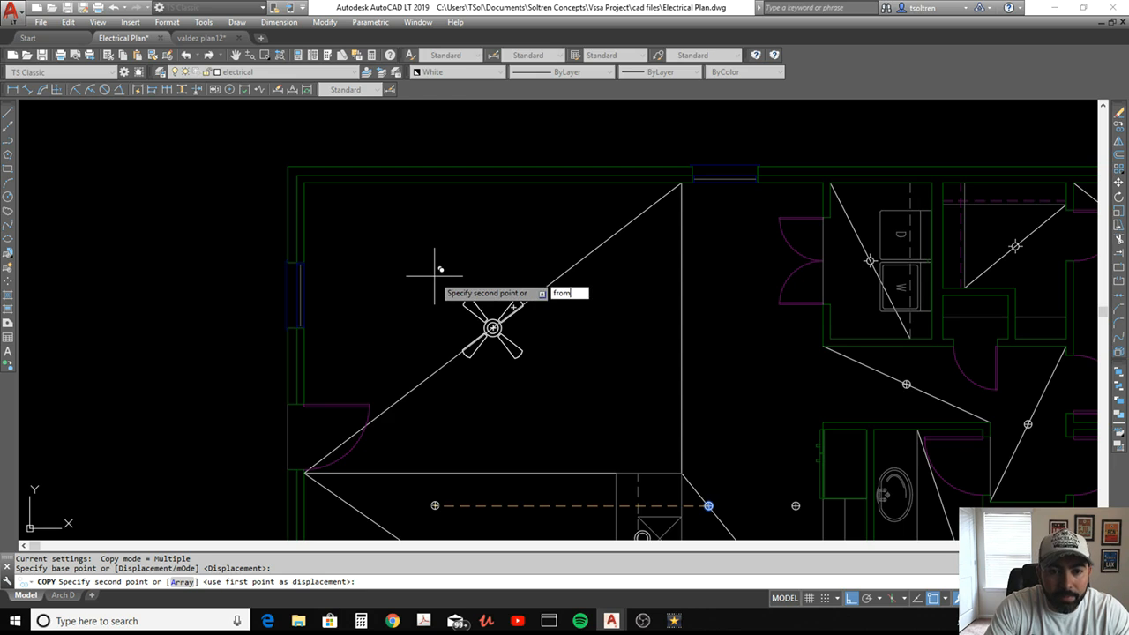
key(Return)
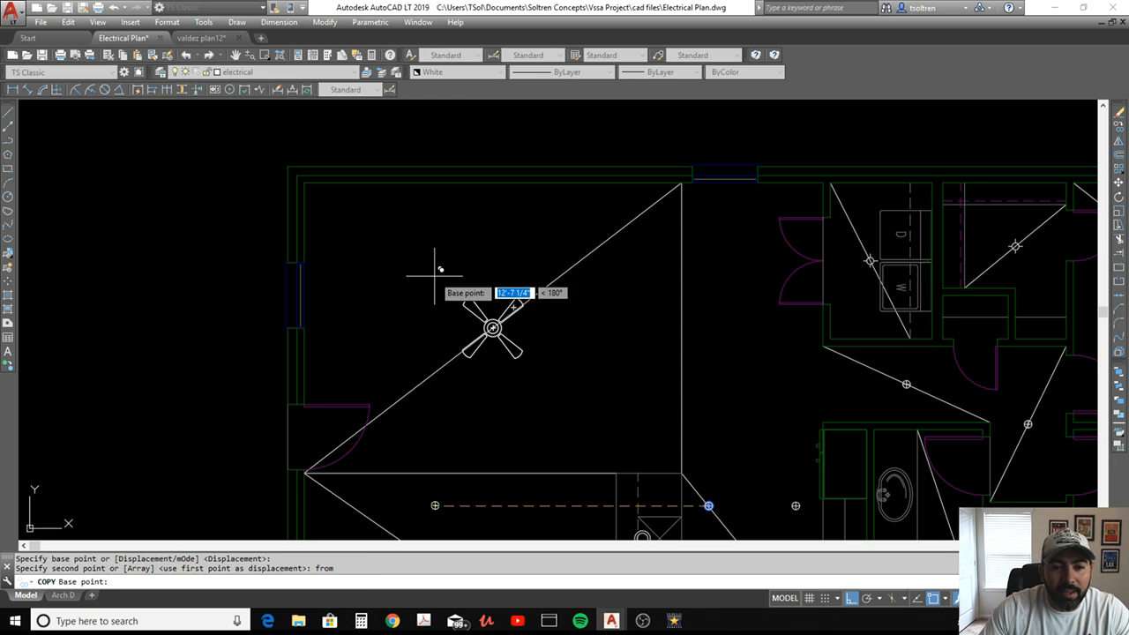
scroll(490, 326, up, 2)
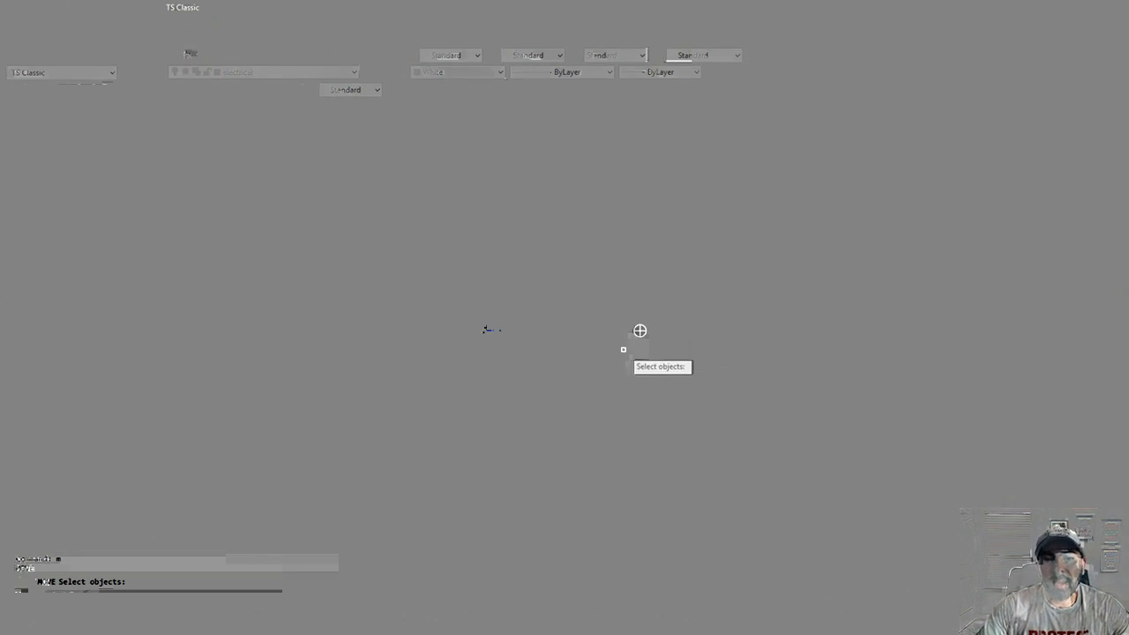
Move the living room can light 3'6" straight up
key(Return)
click(687, 375)
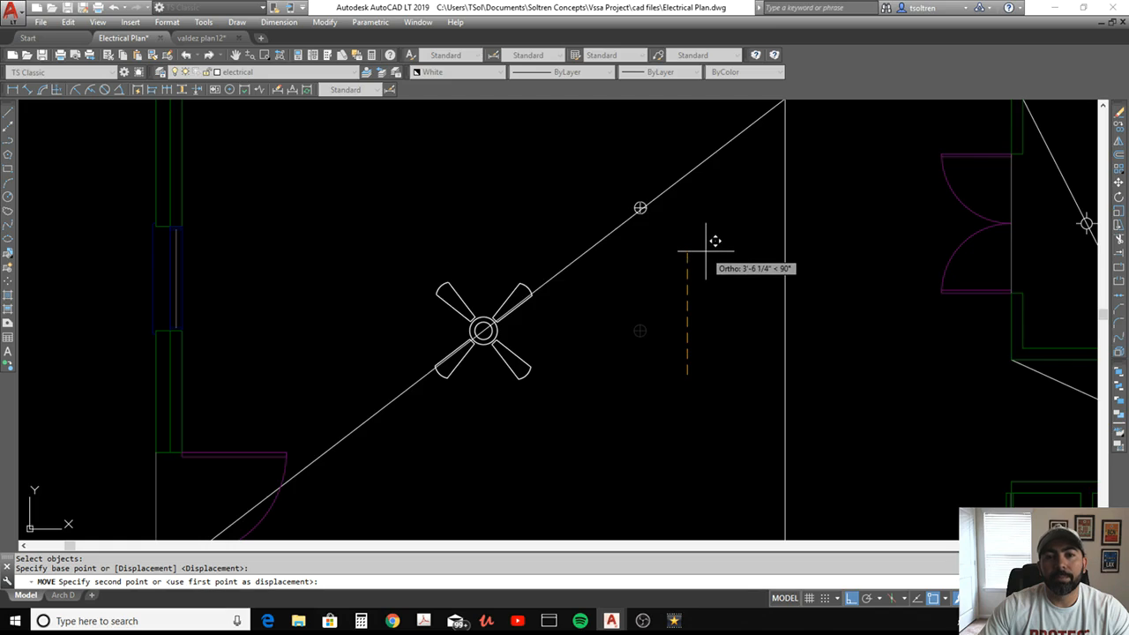
middle_drag(706, 255, 702, 282)
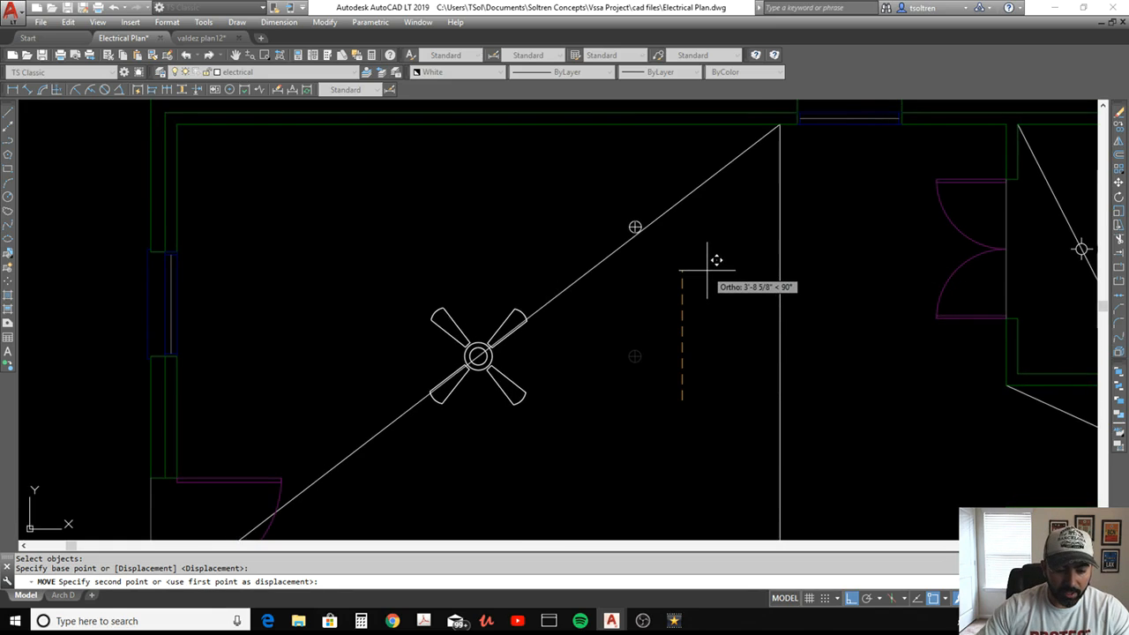
text(3'6)
key(Return)
key(Escape)
Mirror the living room can light across a vertical line through the ceiling fan's center, keeping the original
text(m)
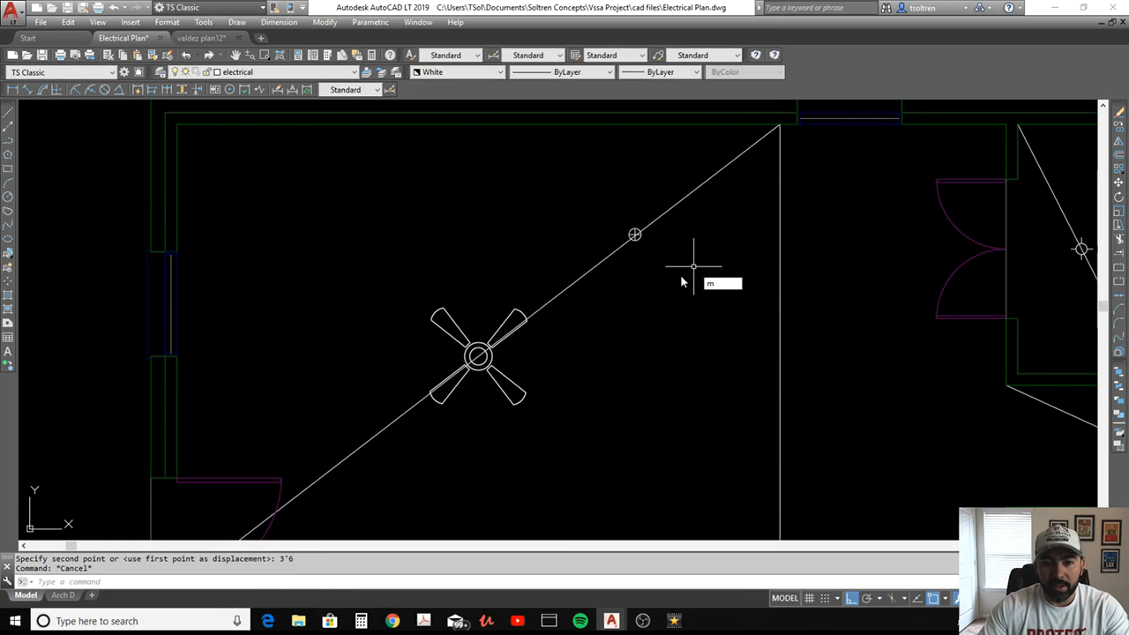
text(i)
key(Return)
click(618, 283)
click(674, 199)
key(Return)
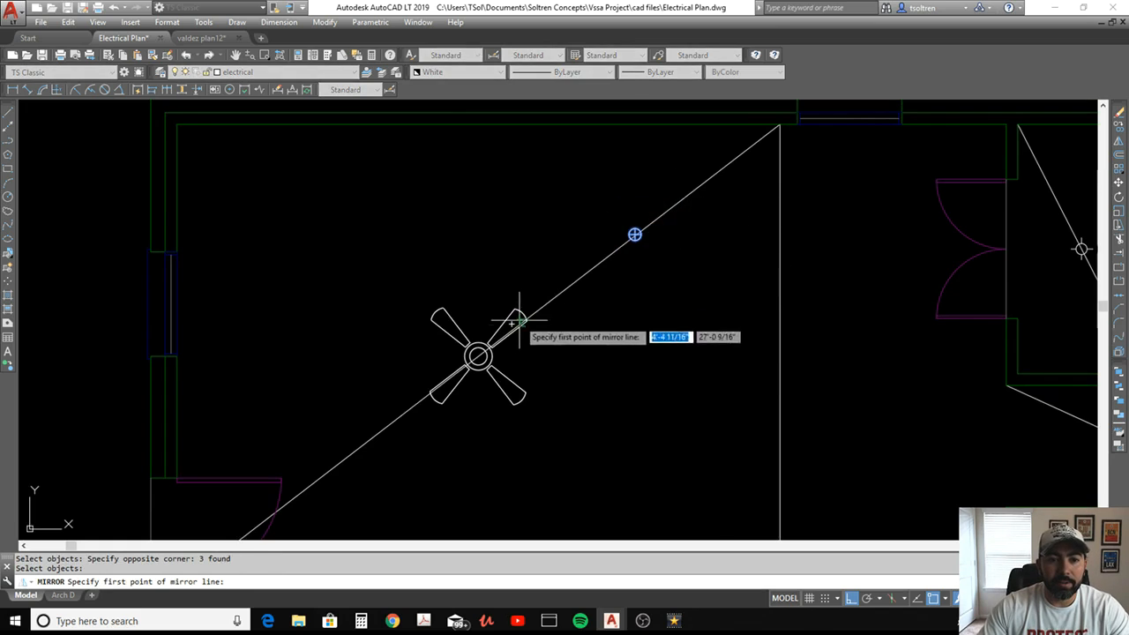
click(477, 356)
click(509, 248)
right_click(509, 247)
click(538, 314)
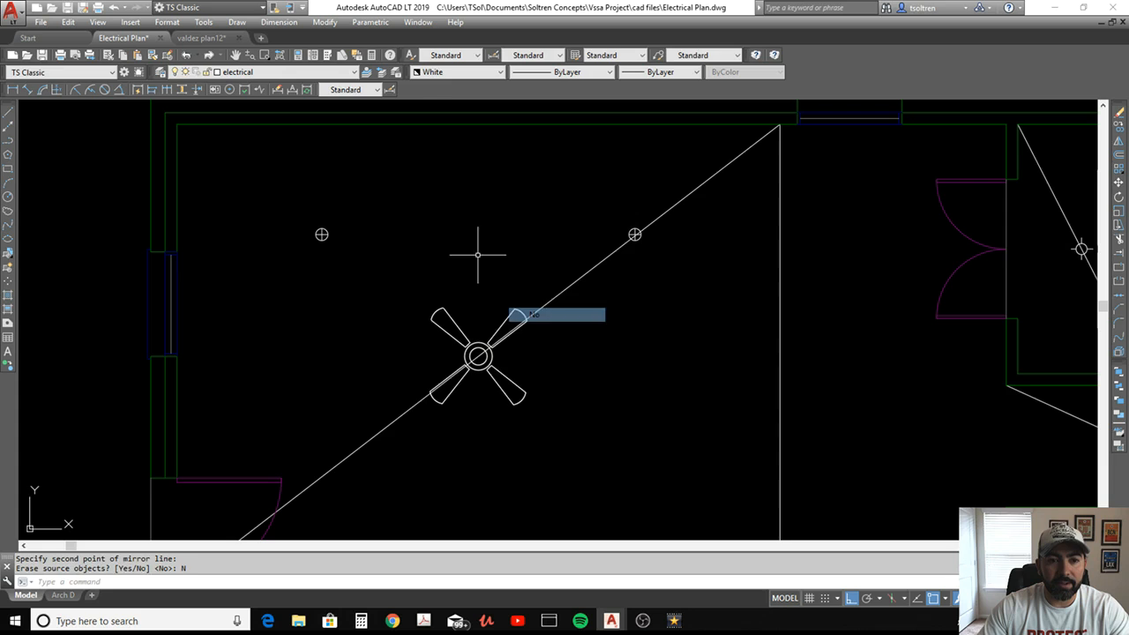
Mirror both living room can lights across a horizontal line through the ceiling fan's center, keeping the originals
right_click(461, 238)
click(494, 241)
click(308, 247)
click(677, 217)
key(Return)
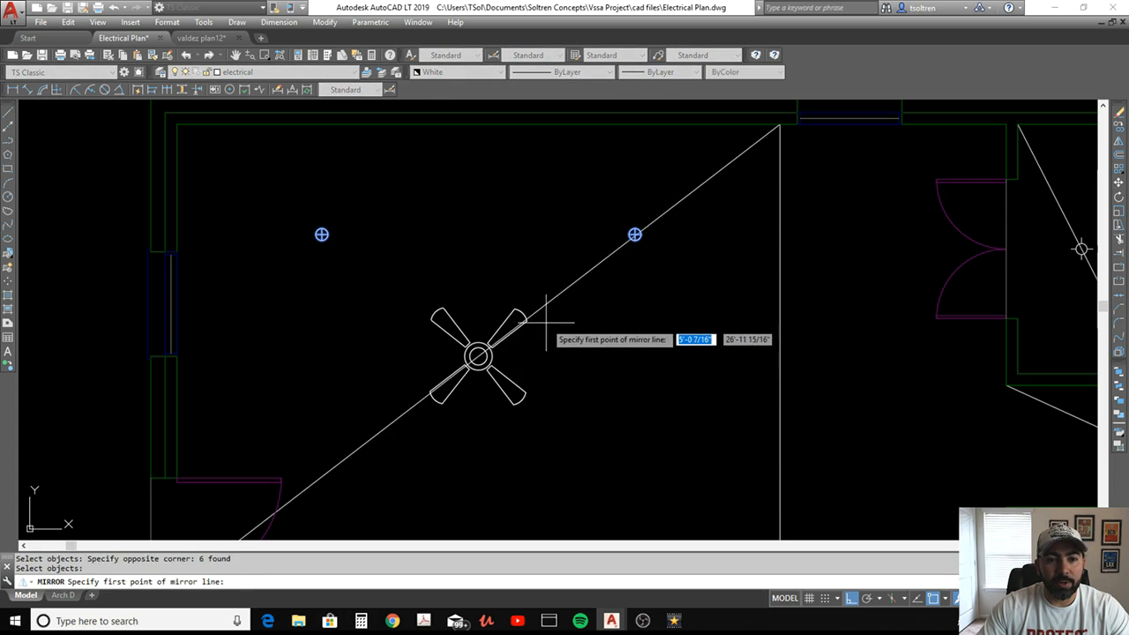
click(477, 355)
click(644, 363)
right_click(645, 362)
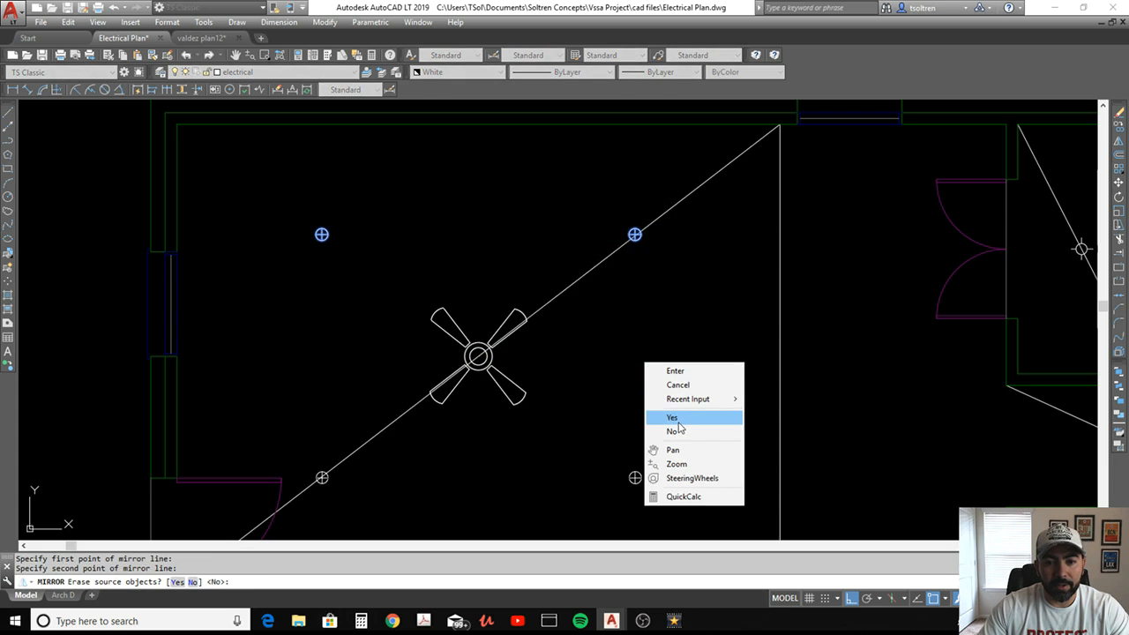
click(676, 430)
Copy the two living room can lights east of the fan 9' to the right, using the spacing between the existing upper lights
middle_drag(686, 392, 509, 276)
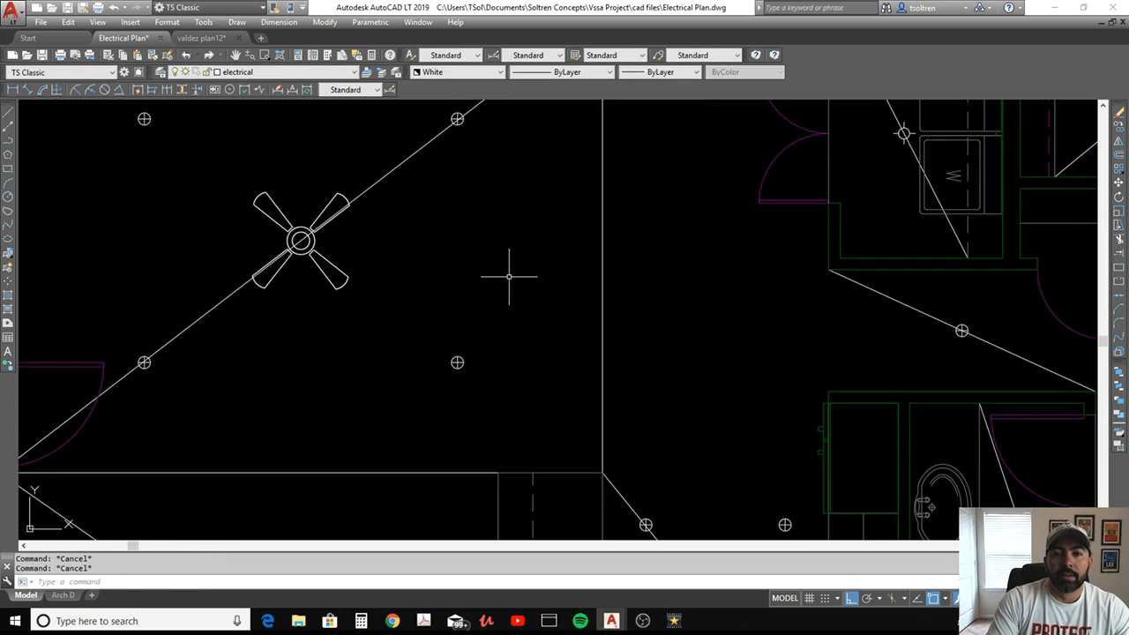
text(co)
key(Return)
scroll(553, 261, down, 2)
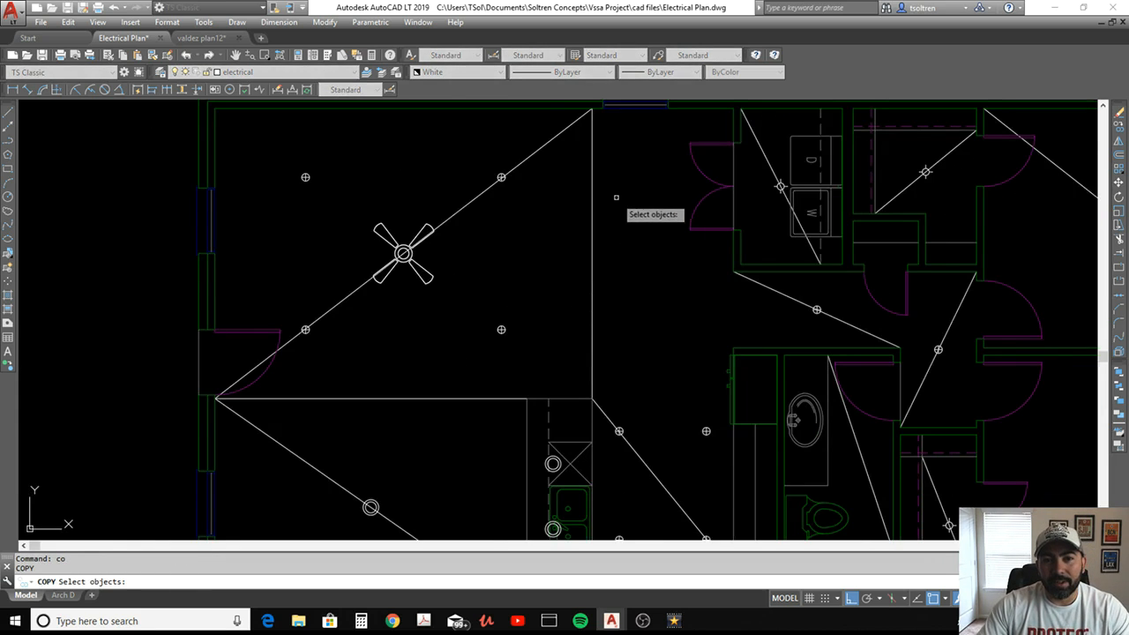
middle_drag(608, 200, 608, 257)
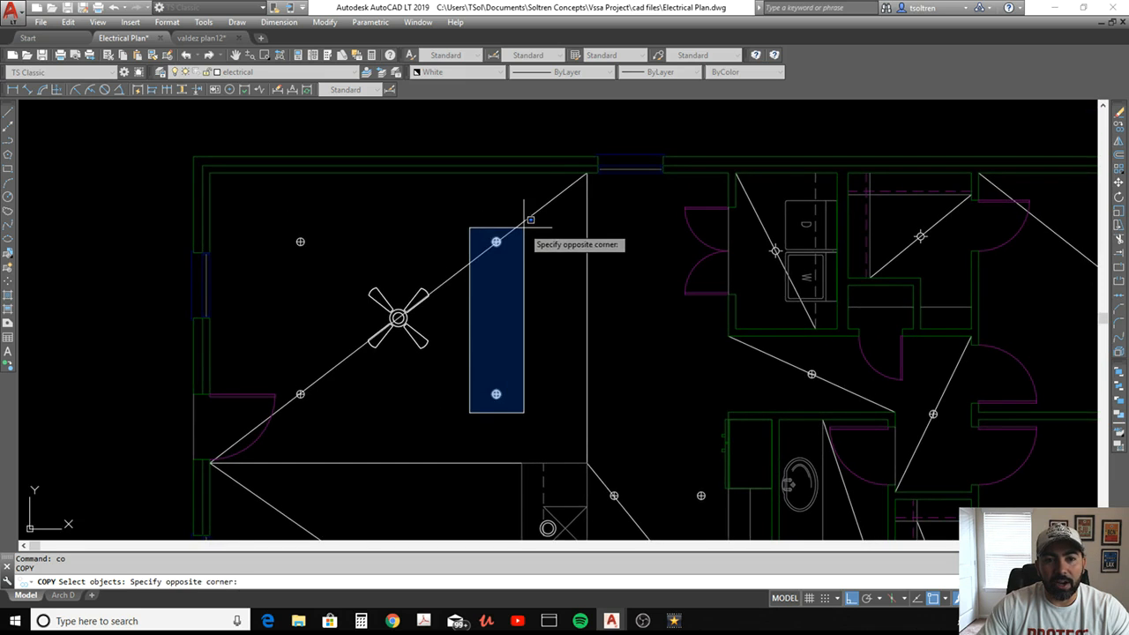
click(526, 225)
key(Return)
scroll(309, 240, up, 5)
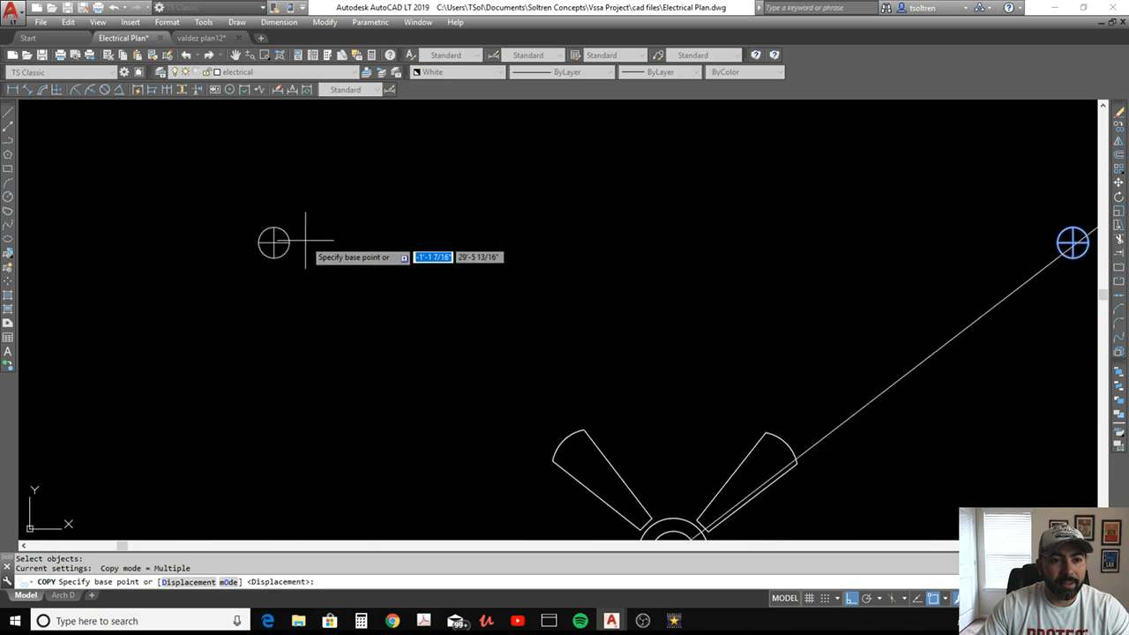
click(275, 239)
scroll(371, 248, down, 5)
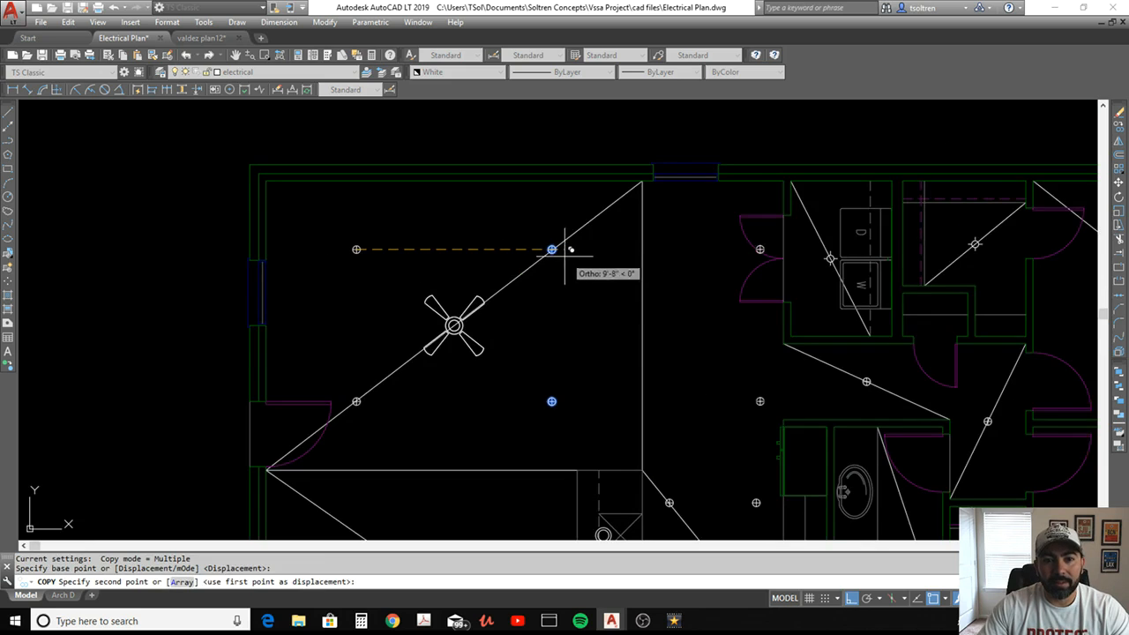
scroll(552, 250, up, 4)
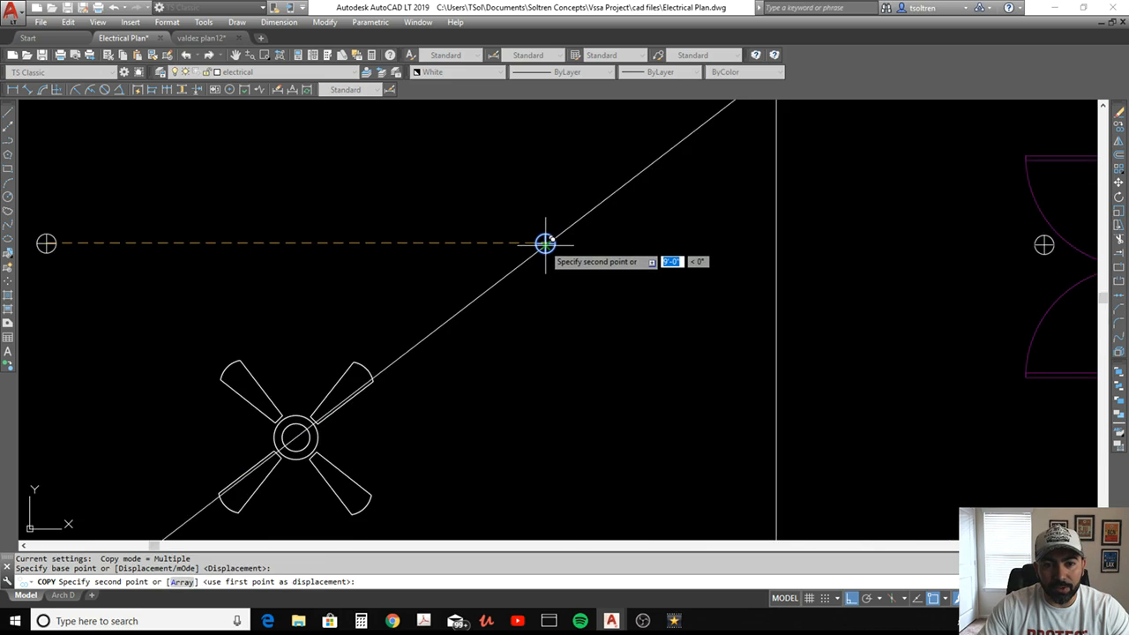
click(545, 243)
key(Escape)
scroll(545, 243, down, 5)
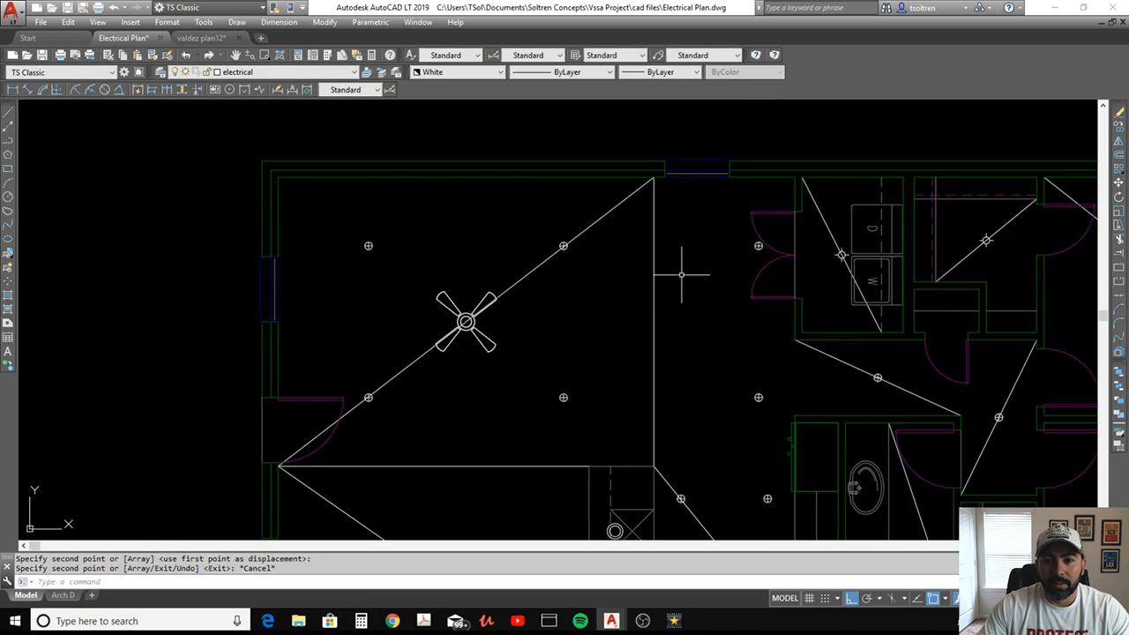
Move the two can lights east of the living room straight left by about 2', keeping them vertically aligned
middle_drag(680, 265, 567, 239)
key(Return)
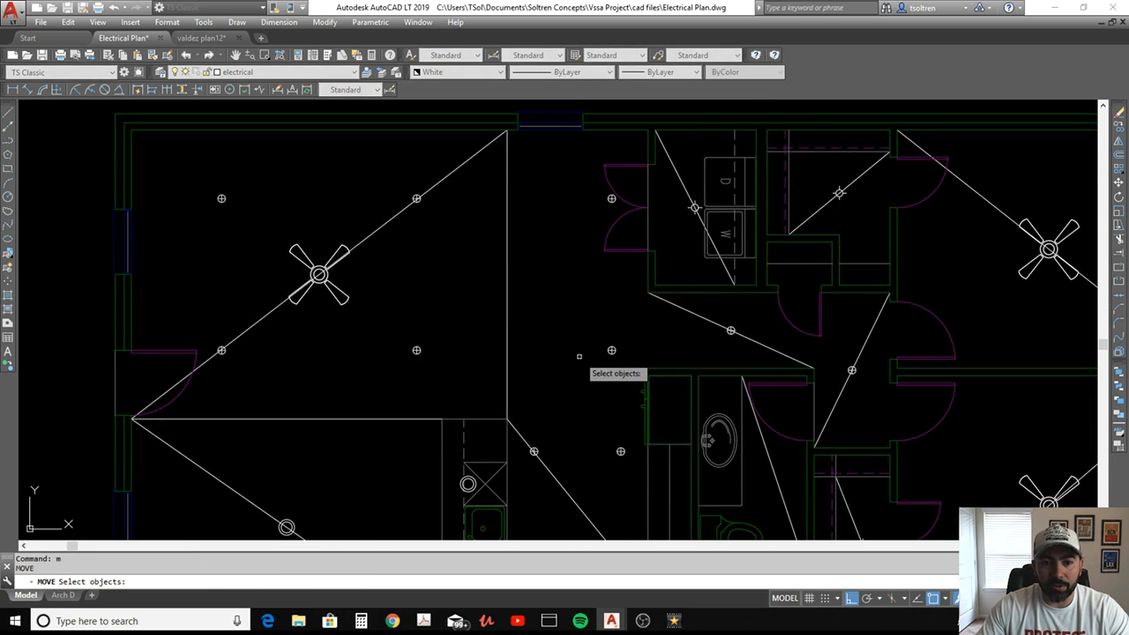
click(579, 375)
click(621, 180)
key(Return)
click(578, 195)
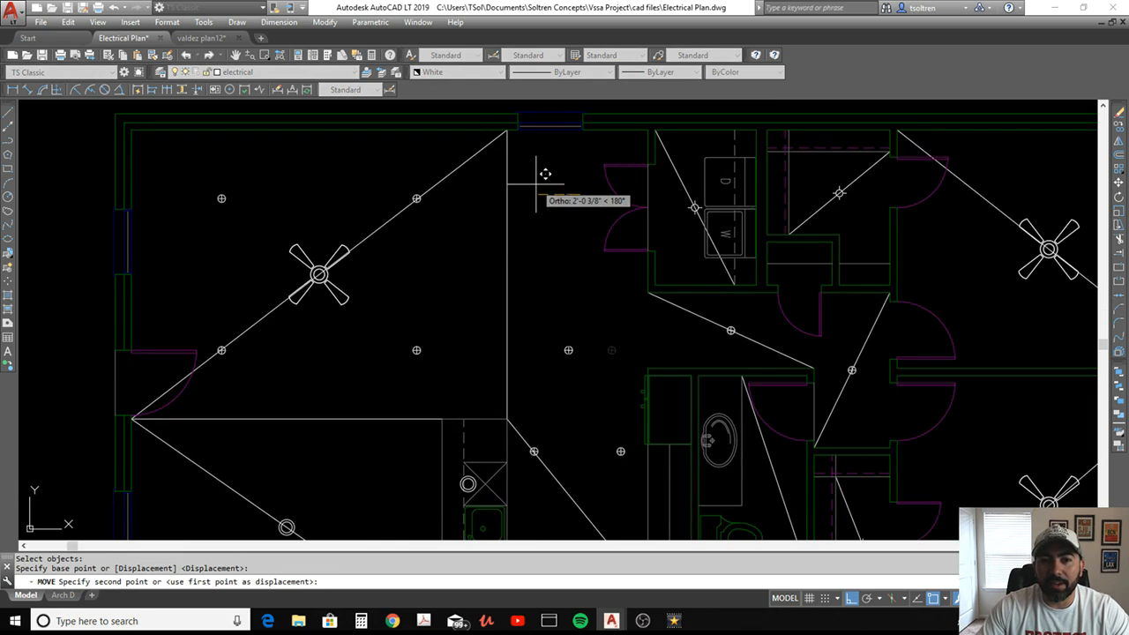
click(533, 187)
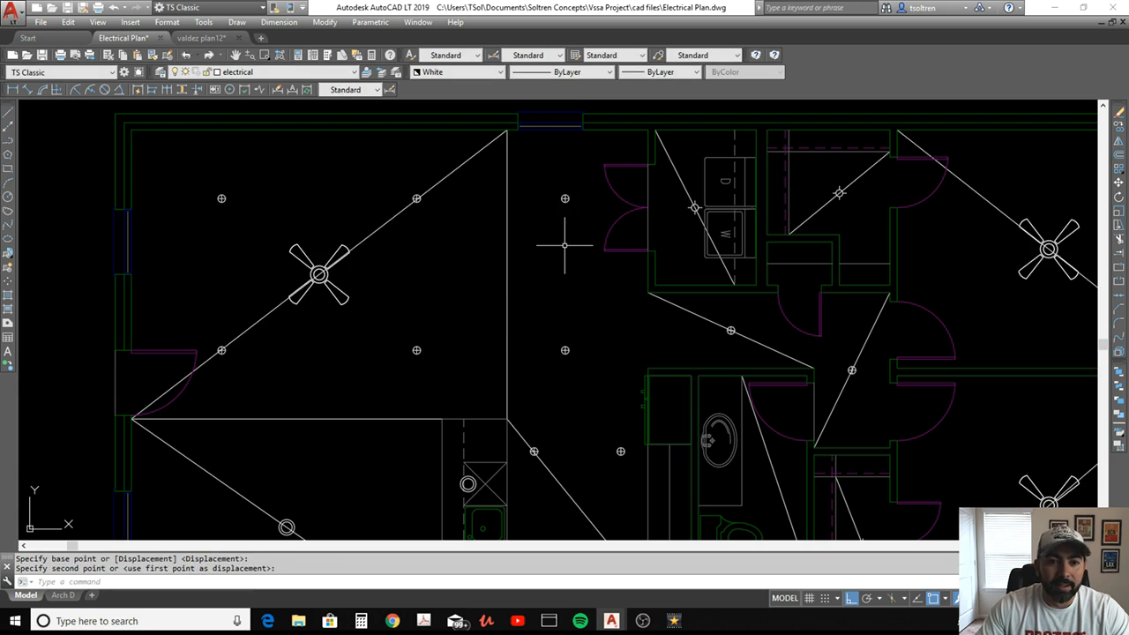
text(m)
key(Return)
scroll(582, 323, up, 4)
click(587, 324)
click(499, 421)
key(Return)
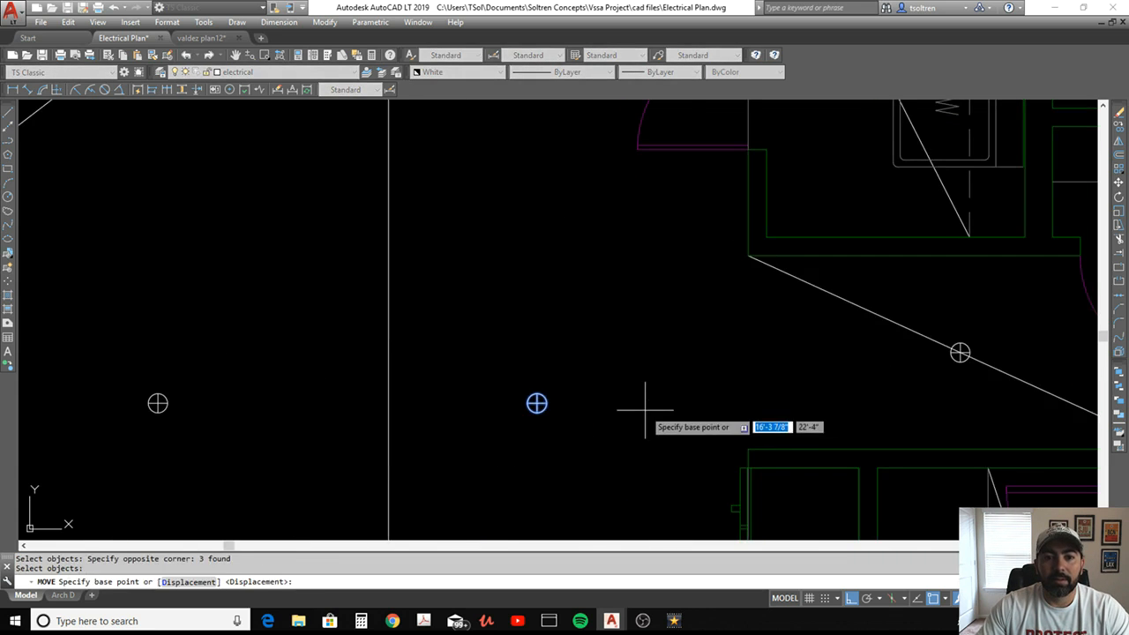
click(644, 407)
Draw a horizontal guide line about 8'-10" long westward from the center of the hallway can light beside the living area
text(l)
key(Return)
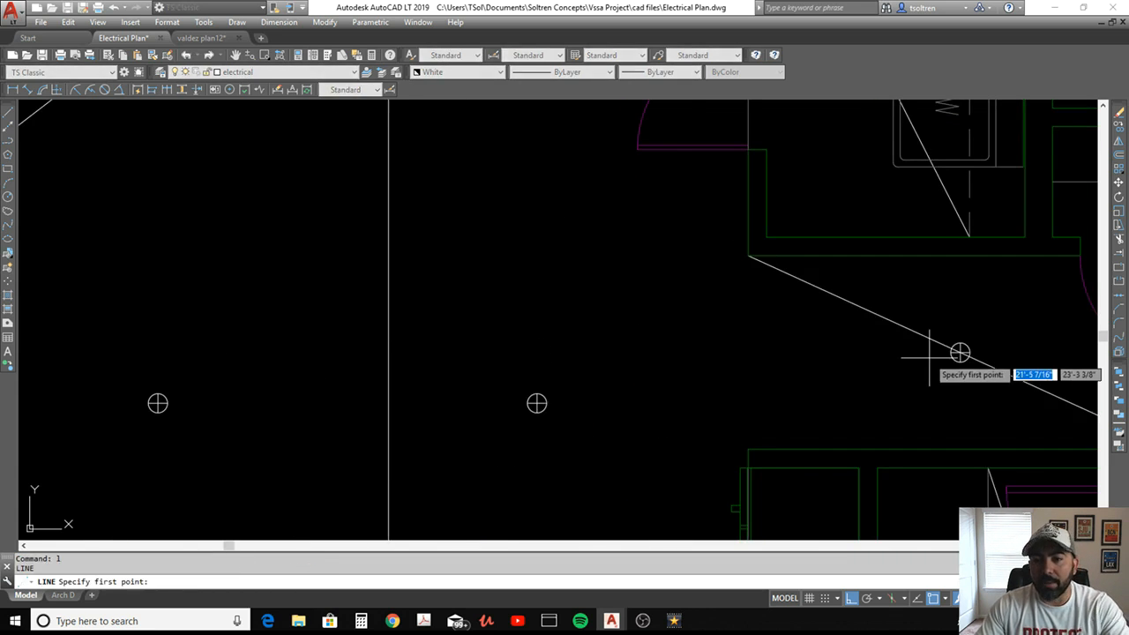
click(960, 353)
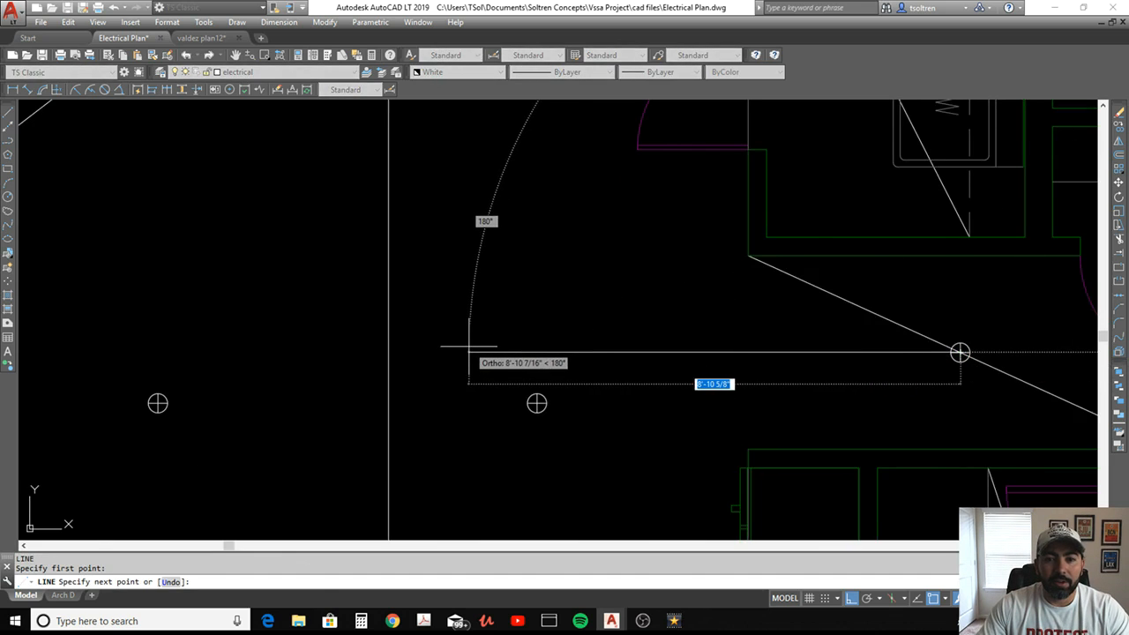
click(468, 349)
key(Escape)
Move the lower can light east of the living room straight up onto the horizontal guide line
text(m)
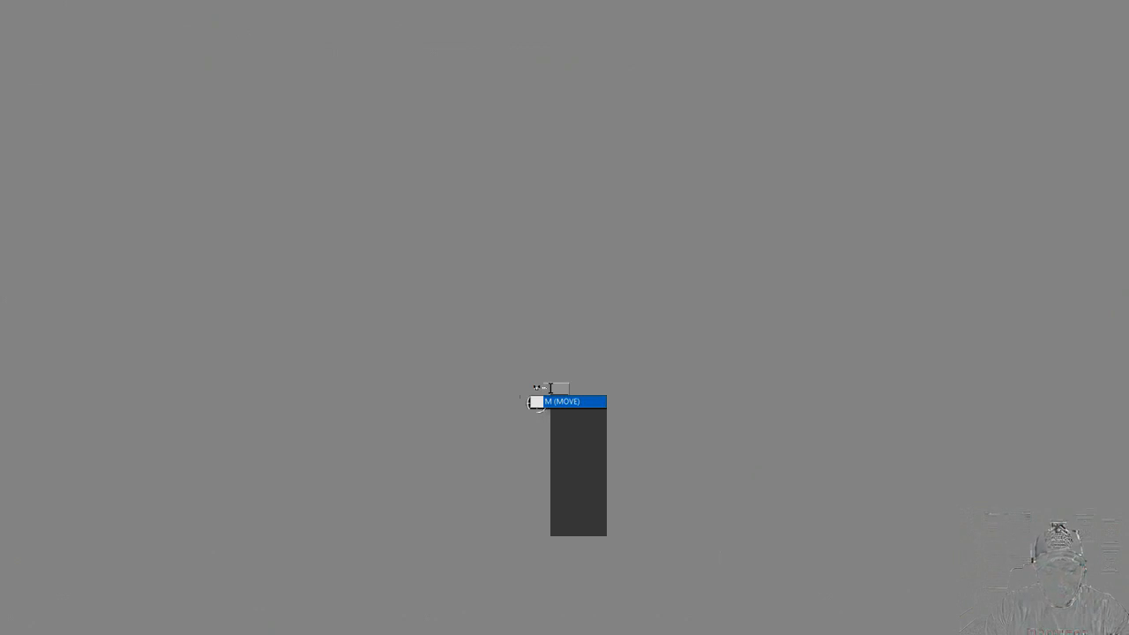
key(Return)
click(501, 447)
click(590, 380)
key(Return)
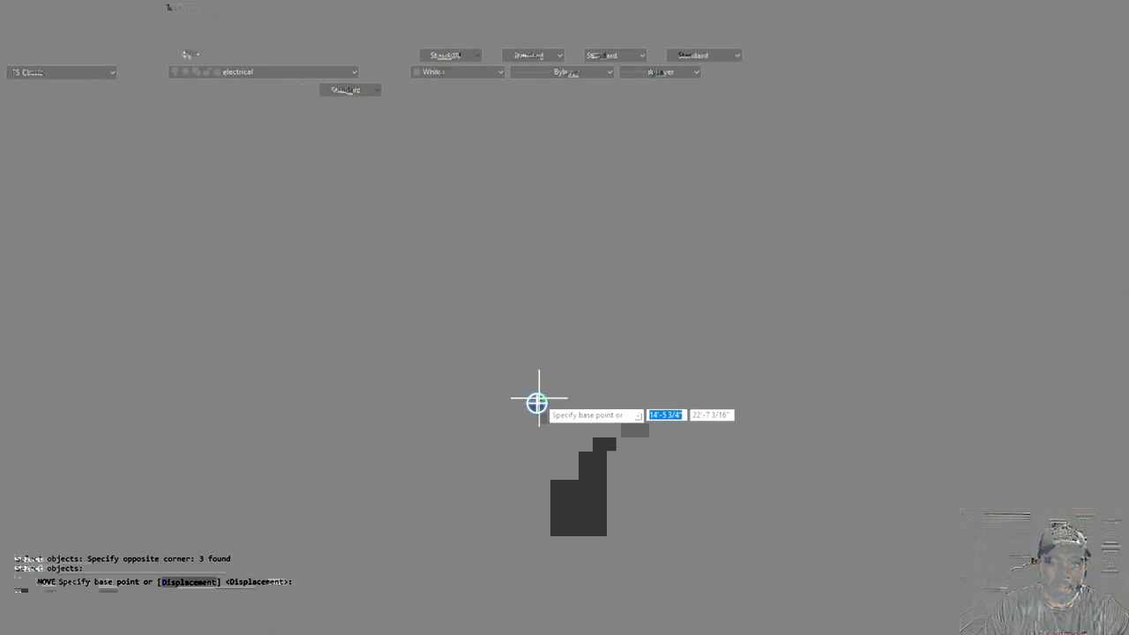
click(536, 402)
click(536, 352)
Erase the horizontal guide line between the hallway can light and the relocated can light
text(e)
key(Return)
click(500, 353)
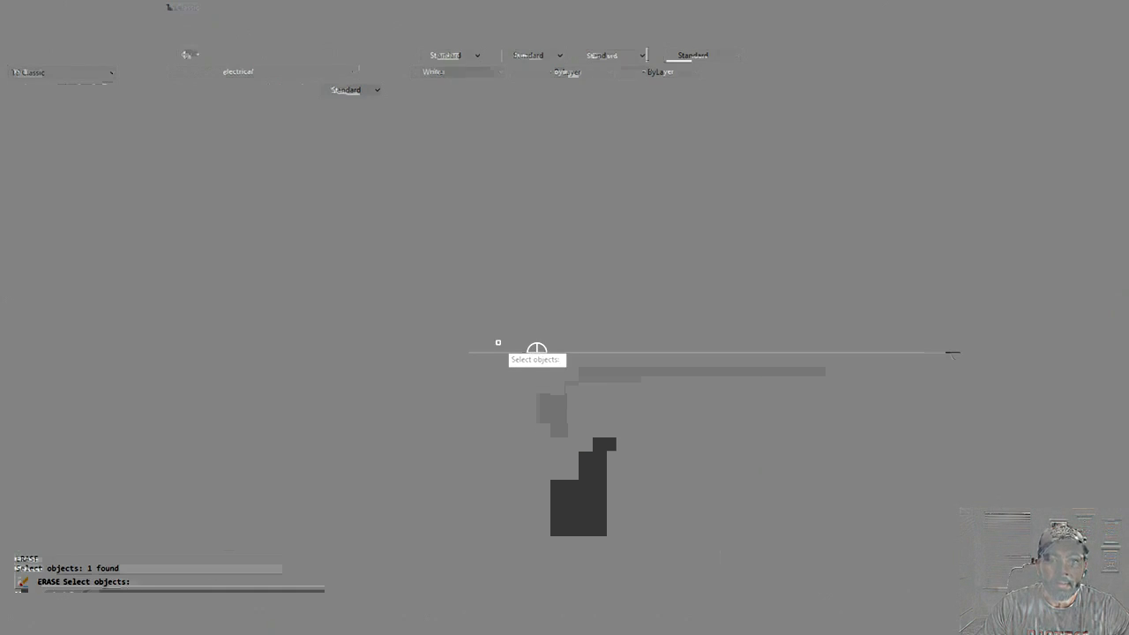
click(489, 327)
click(532, 334)
key(Escape)
Erase the diagonal, vertical and horizontal construction lines in the living room and dining area
text(e)
key(Return)
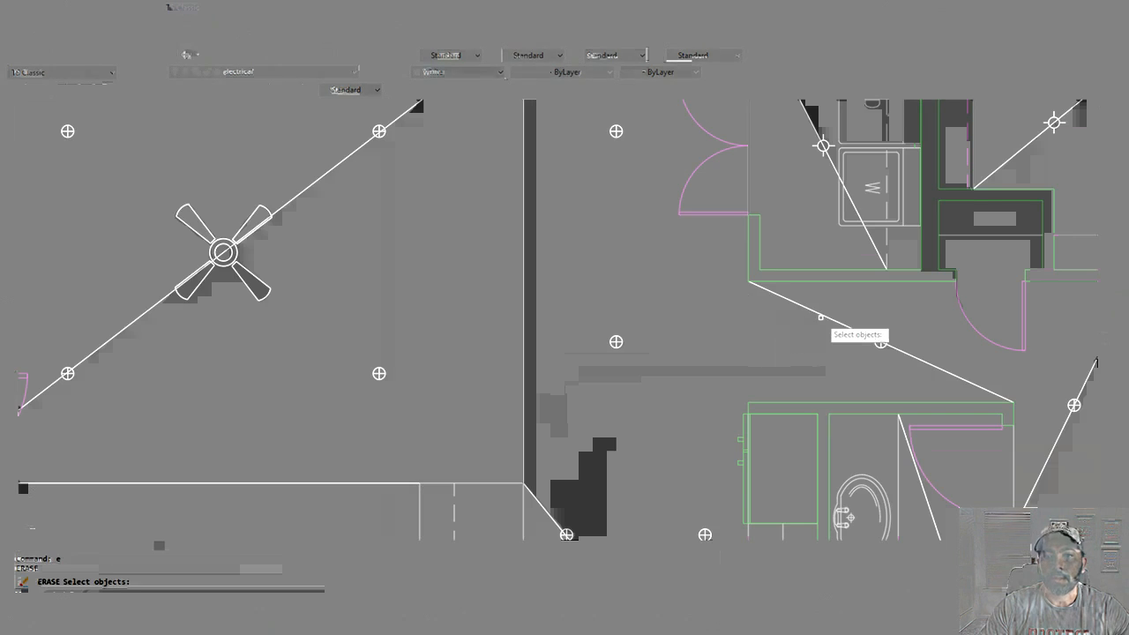
scroll(651, 326, down, 4)
click(611, 227)
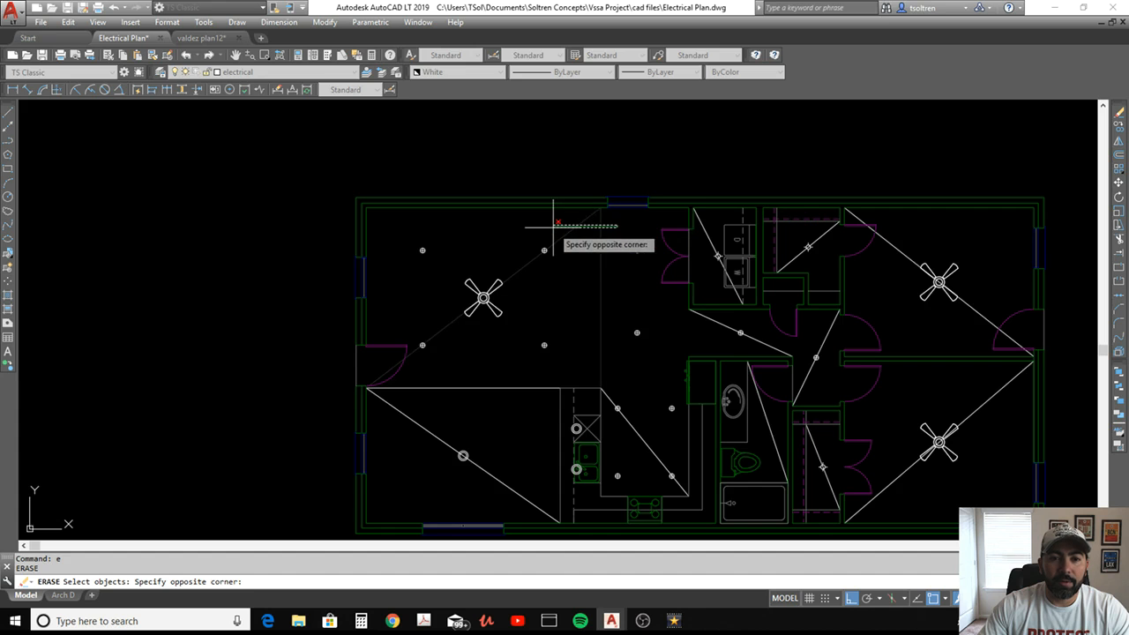
click(540, 256)
key(Return)
click(535, 385)
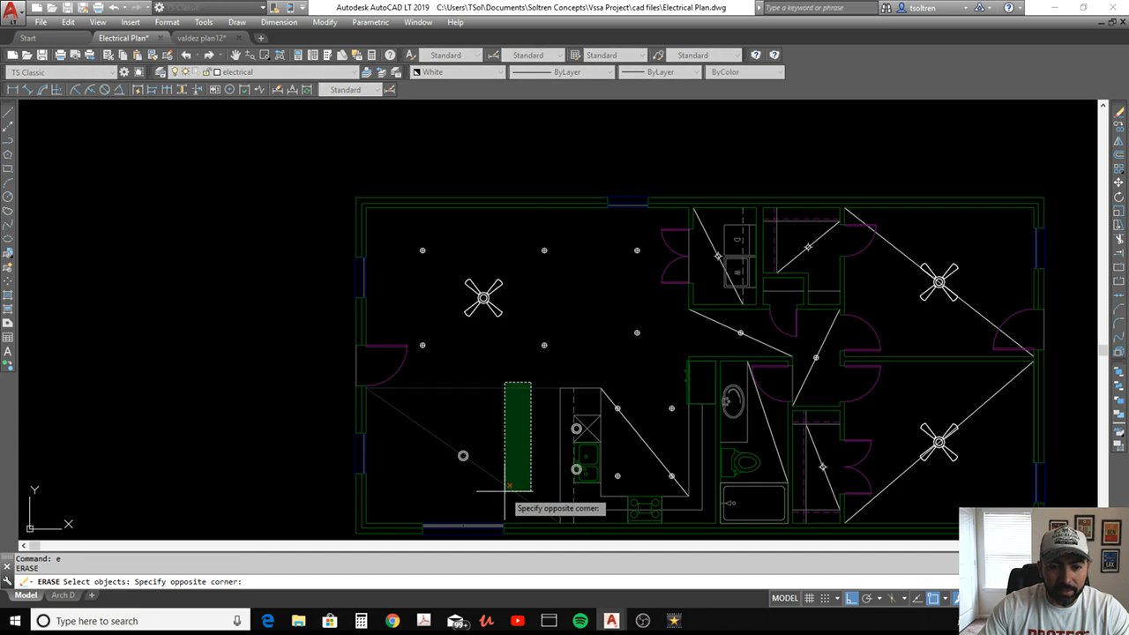
click(504, 499)
key(Return)
Erase the diagonal construction line between the four kitchen can lights
text(e)
key(Return)
click(646, 443)
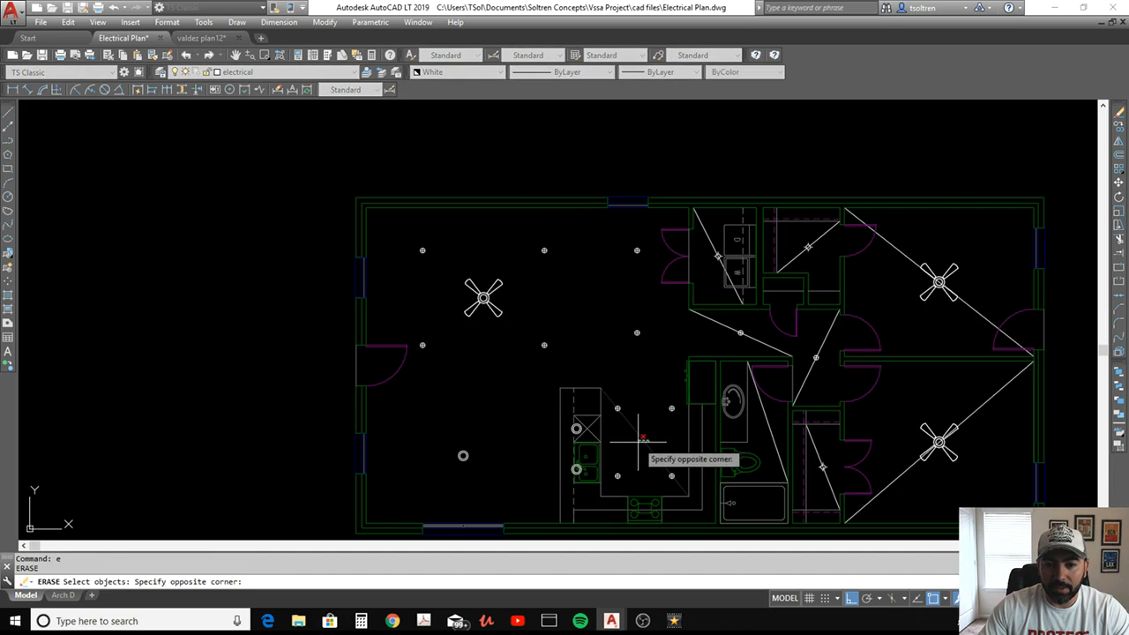
click(638, 442)
key(Return)
Draw a diagonal construction line across the bathtub from its upper-left corner to its lower-right corner
middle_drag(677, 437, 552, 415)
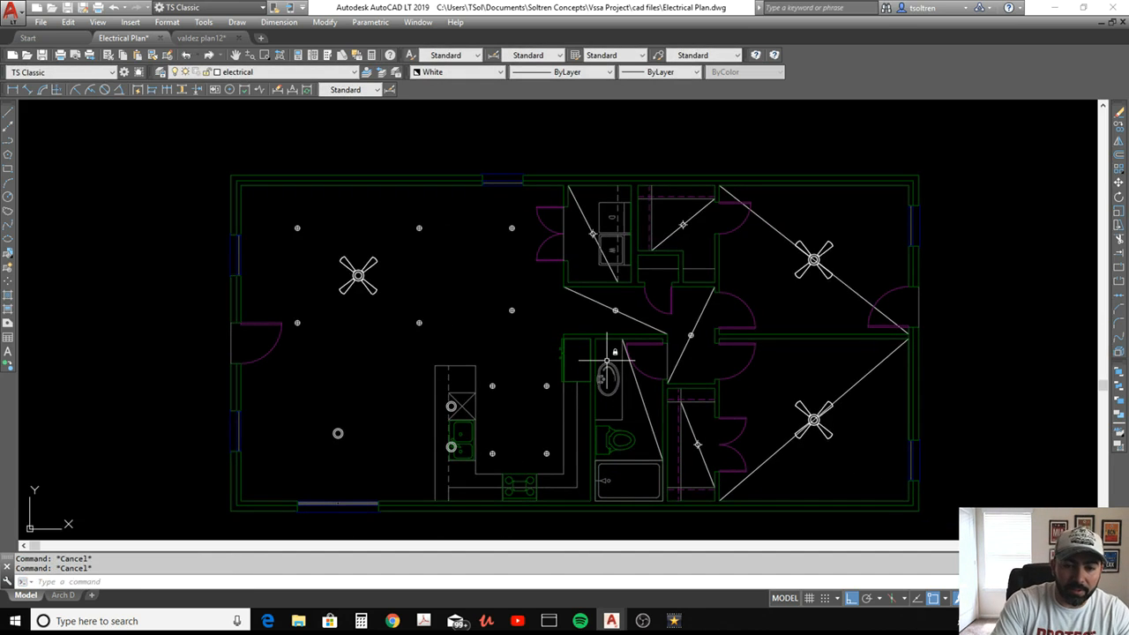
text(co)
key(Return)
key(Escape)
text(l)
key(Return)
middle_drag(614, 456, 594, 436)
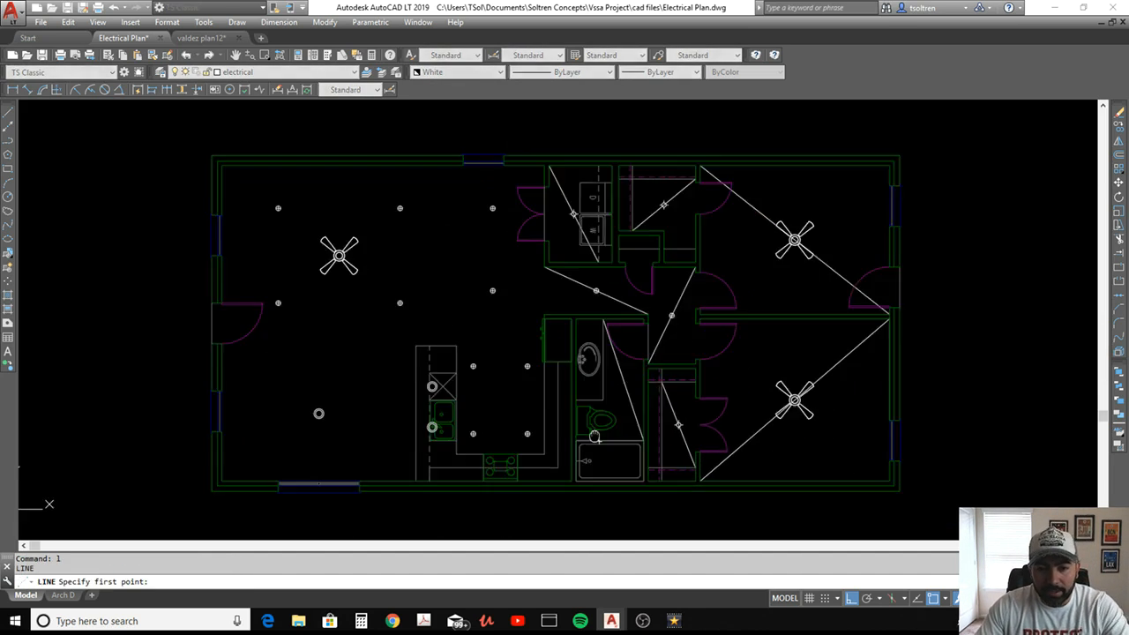
scroll(595, 436, up, 4)
click(500, 388)
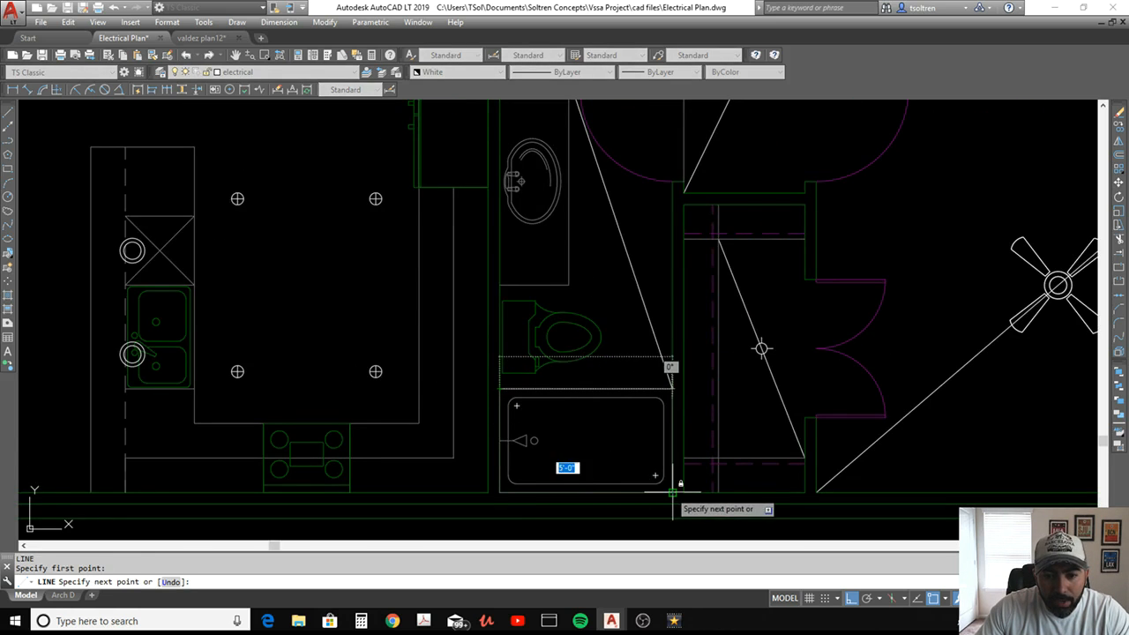
click(672, 491)
key(Escape)
Copy the water proof can light symbol from the legend to the midpoint of the bathtub's diagonal line
text(co)
key(Return)
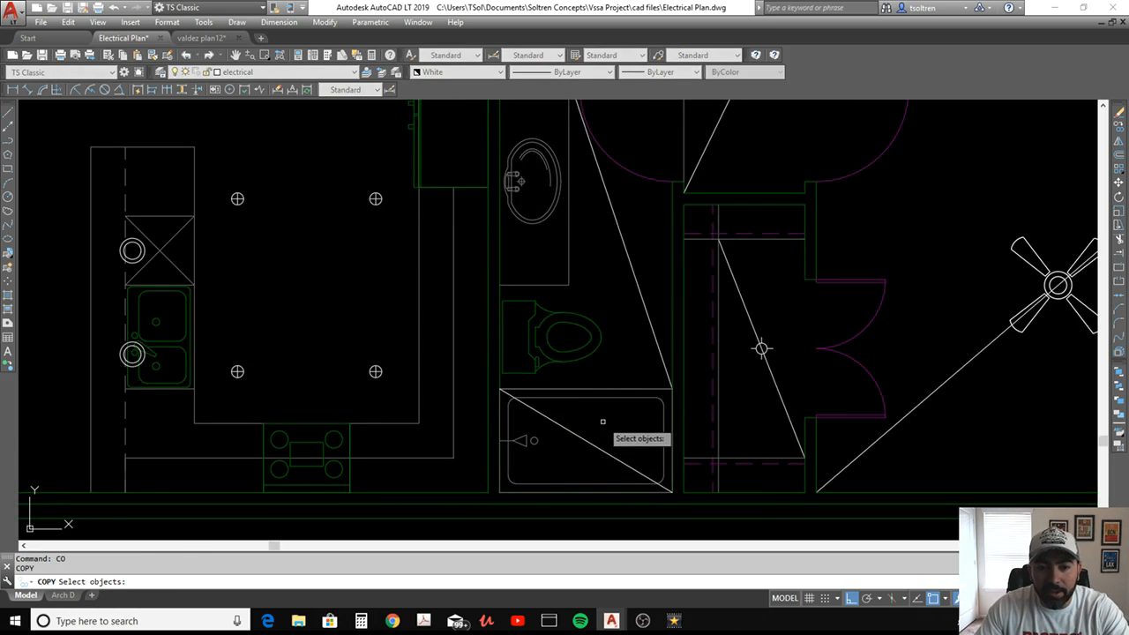
scroll(617, 424, down, 4)
scroll(601, 429, down, 2)
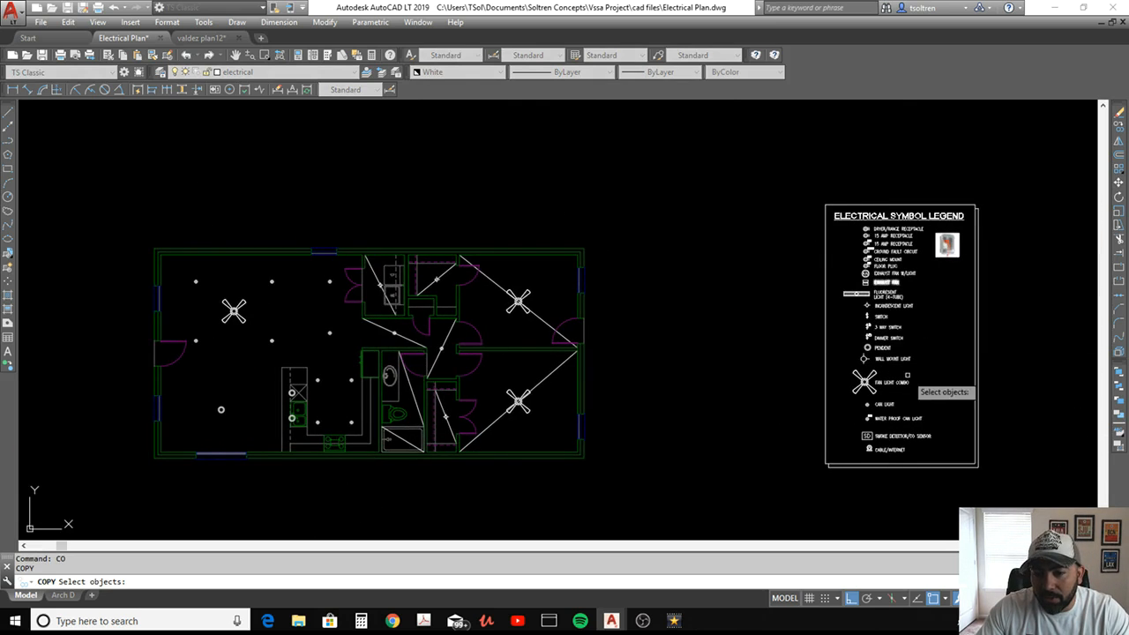
scroll(859, 333, up, 4)
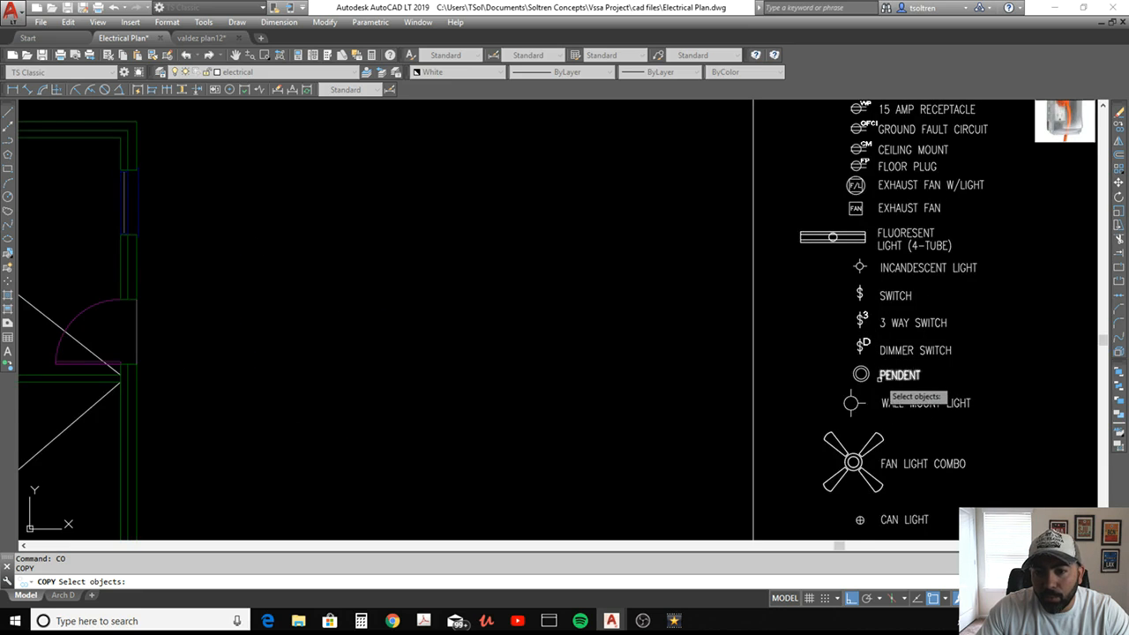
scroll(905, 380, up, 2)
scroll(794, 377, up, 4)
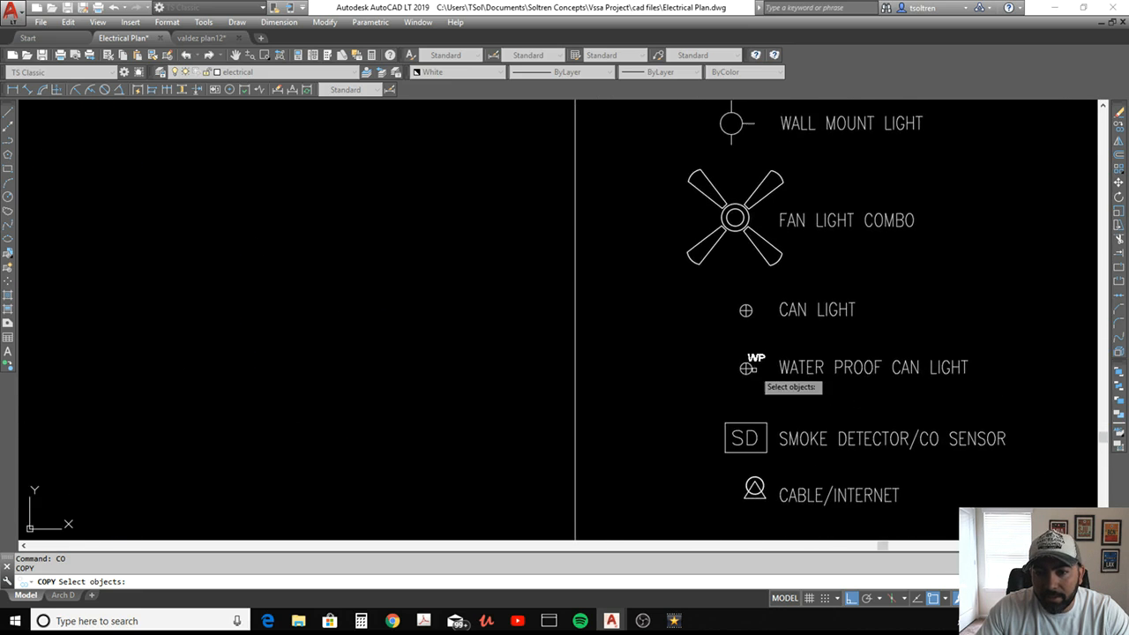
click(808, 375)
click(728, 380)
key(Return)
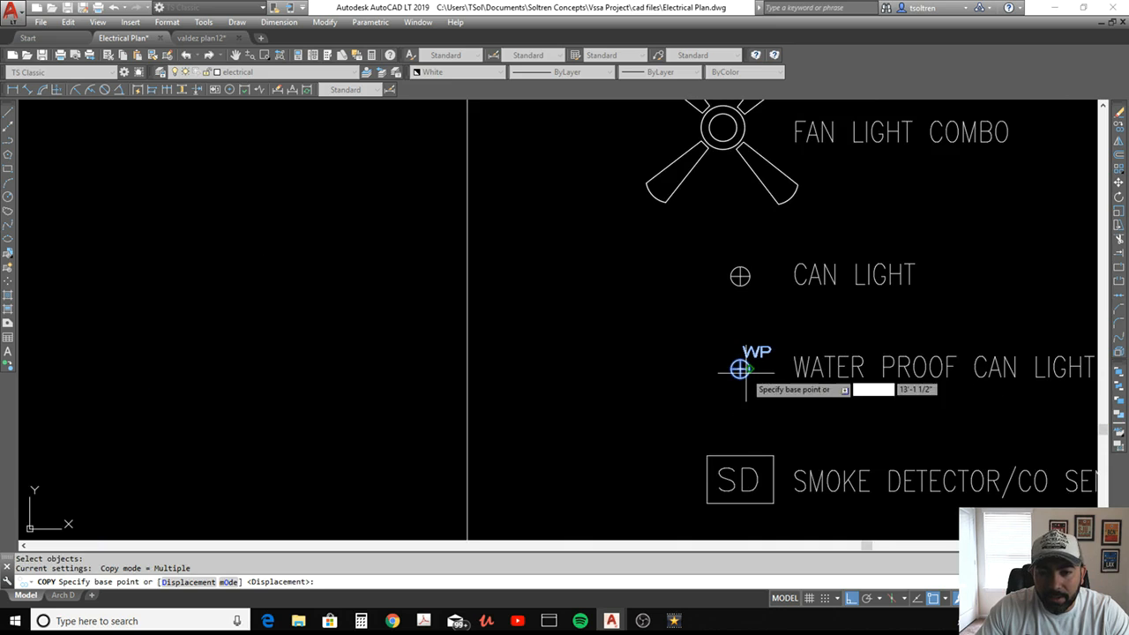
click(740, 369)
scroll(639, 381, down, 6)
middle_drag(392, 382, 693, 350)
scroll(600, 362, up, 4)
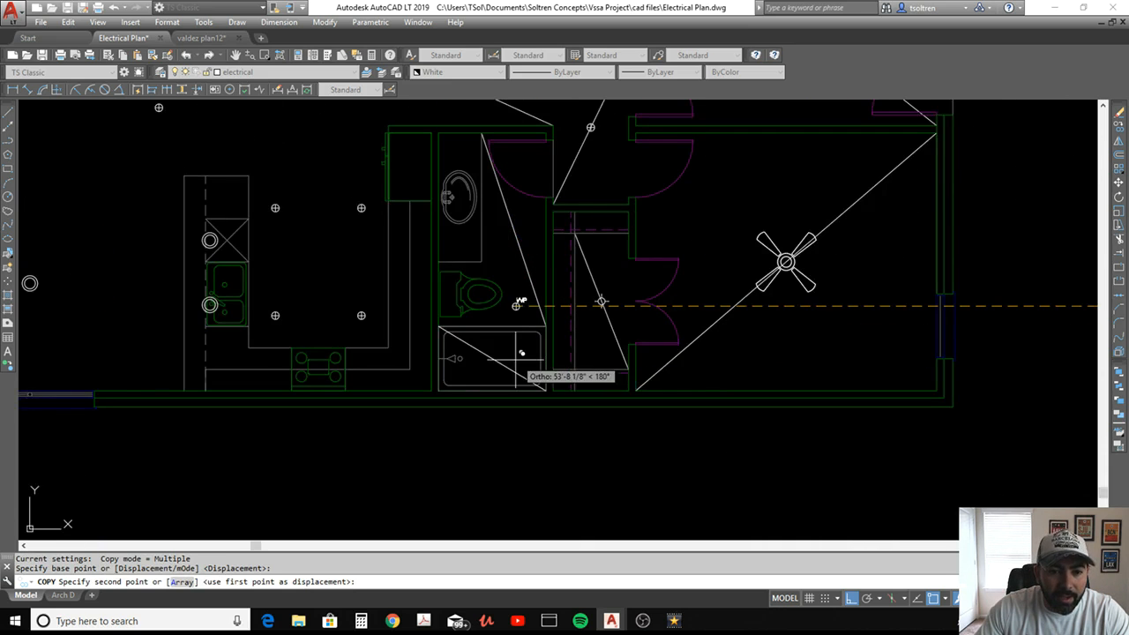
click(494, 358)
key(Return)
Copy the can light between the bedroom doors to the midpoint of the bathroom's diagonal line
text(co)
key(Return)
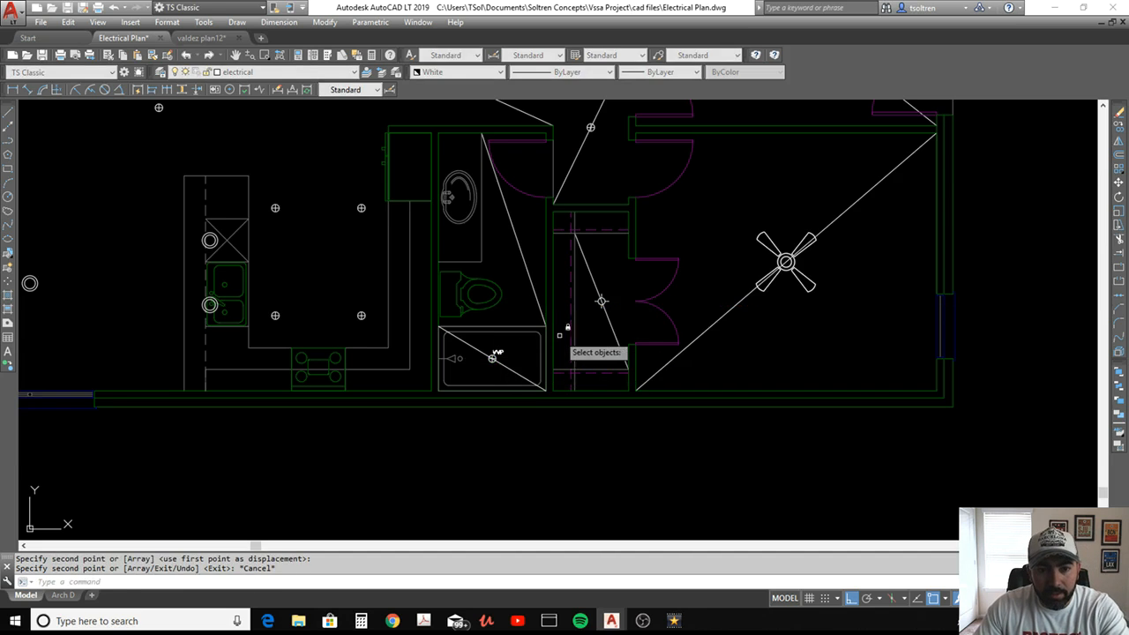
scroll(530, 326, down, 4)
scroll(533, 240, up, 6)
click(605, 214)
click(609, 214)
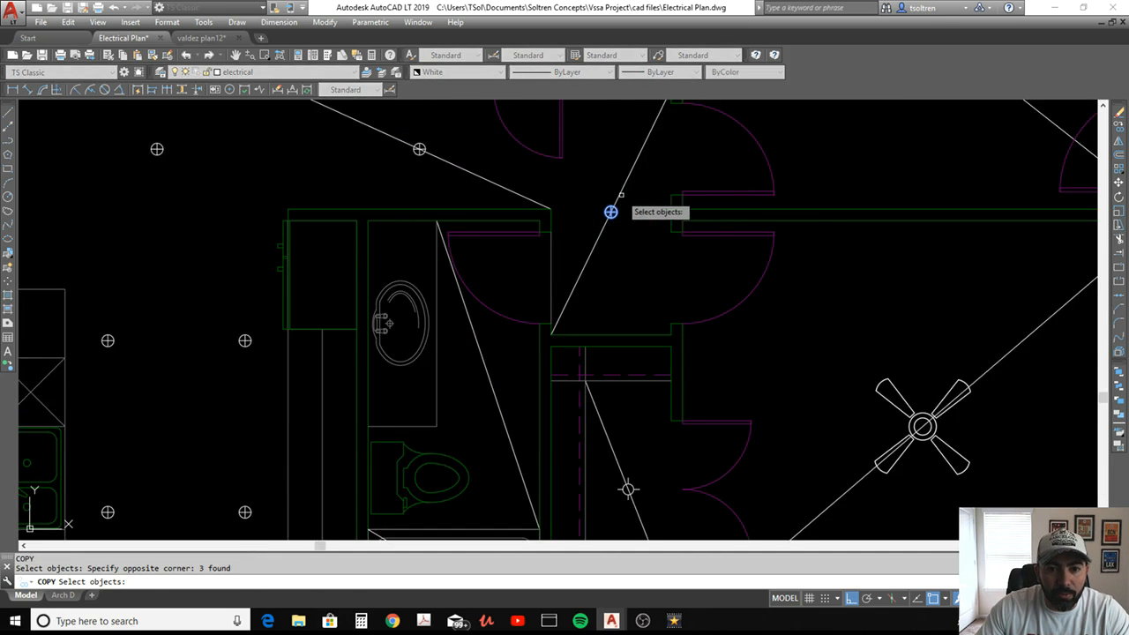
key(Return)
click(611, 211)
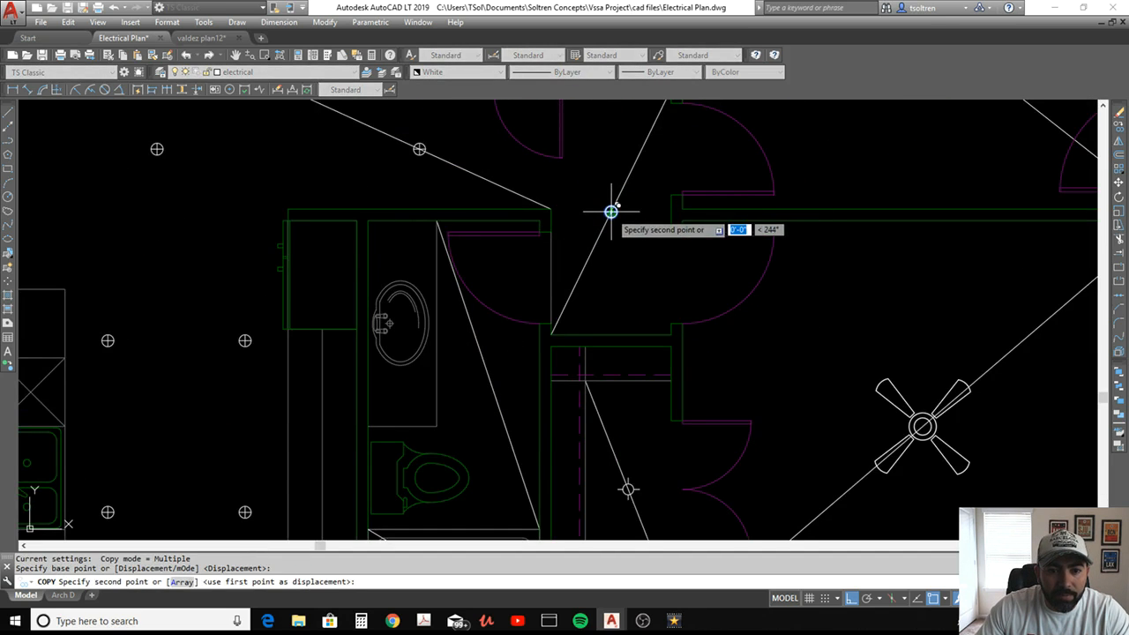
click(489, 374)
key(Escape)
key(Escape)
Draw a horizontal guide line from the midpoint of the bathroom counter's front edge through the sink to the wall
middle_drag(418, 341, 541, 343)
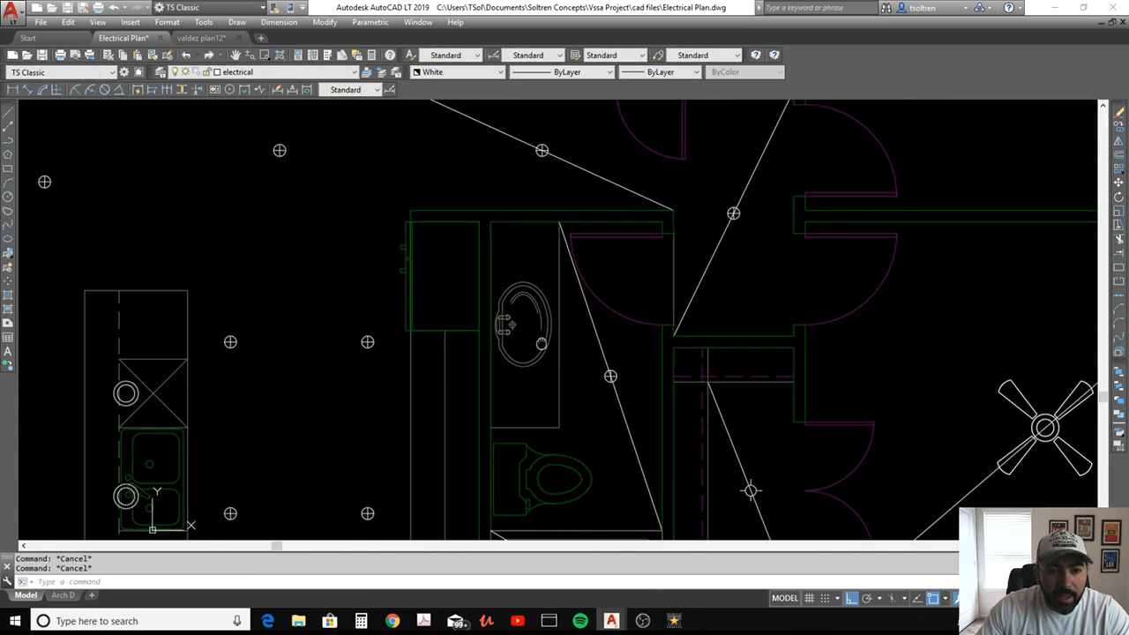
text(l)
key(Return)
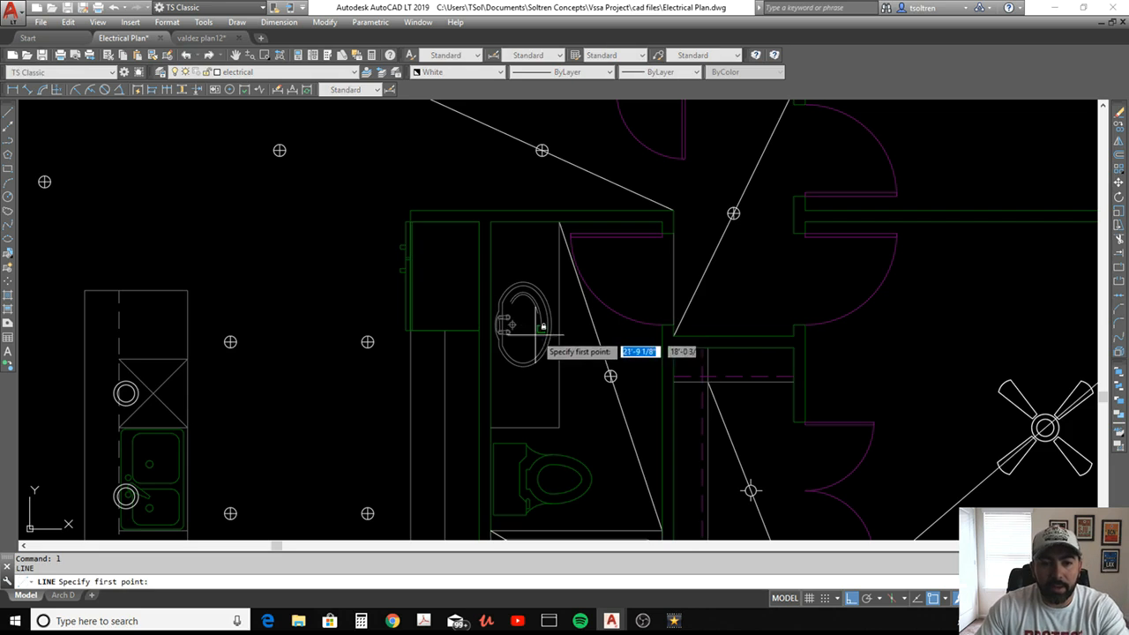
click(559, 323)
scroll(484, 326, up, 4)
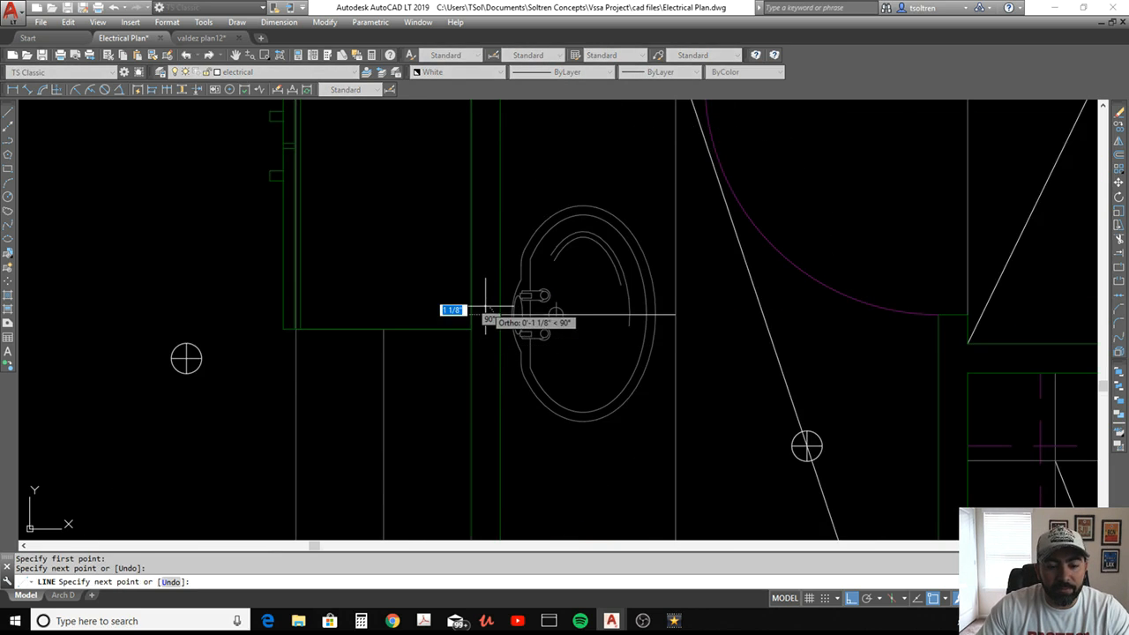
key(Escape)
Copy the wall mount light symbol from the legend onto the guide line at the wall behind the bathroom sink
text(co)
key(Return)
scroll(521, 319, down, 10)
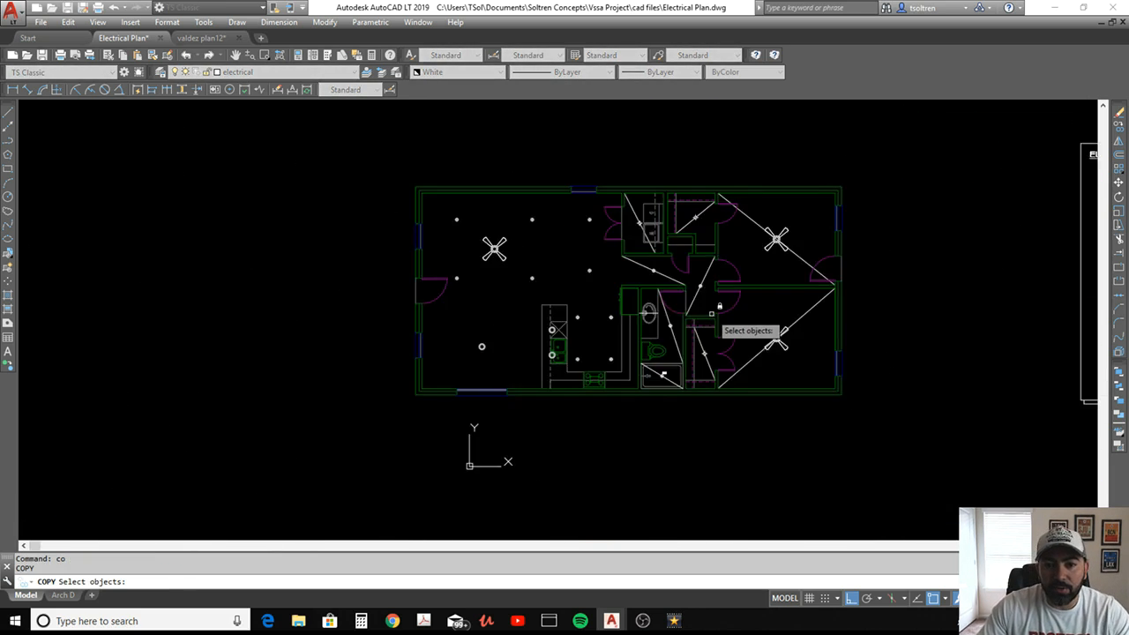
scroll(585, 301, up, 5)
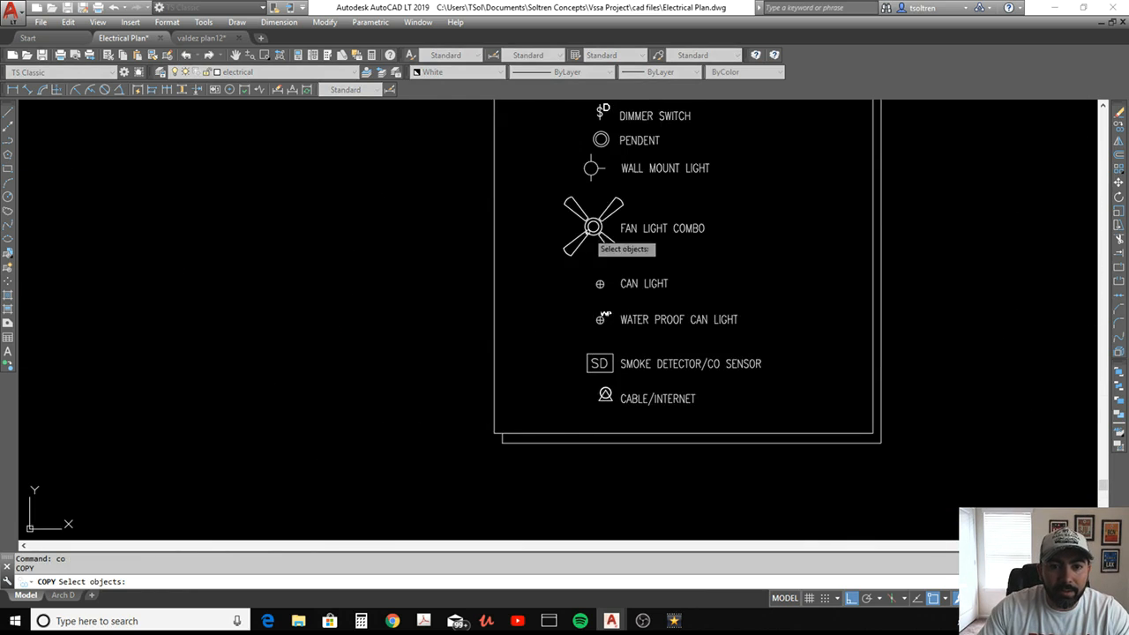
middle_drag(587, 231, 601, 308)
scroll(619, 248, up, 5)
click(620, 233)
click(561, 277)
key(Return)
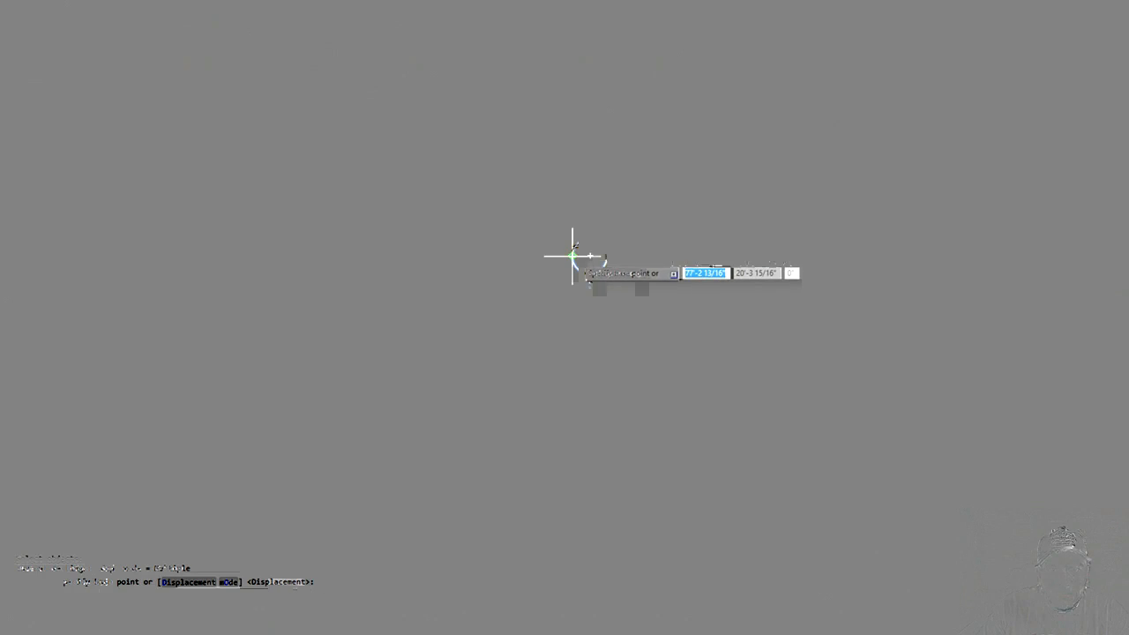
click(572, 256)
scroll(565, 265, down, 6)
middle_drag(341, 327, 668, 314)
middle_drag(206, 327, 297, 337)
scroll(284, 307, up, 5)
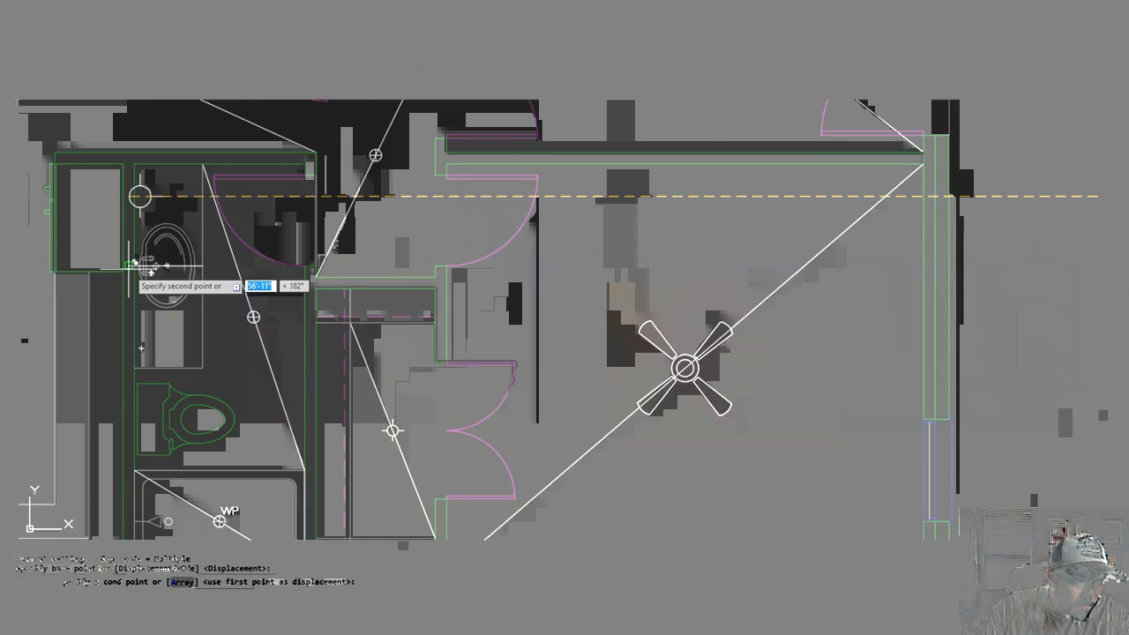
scroll(148, 265, up, 3)
click(198, 254)
key(Escape)
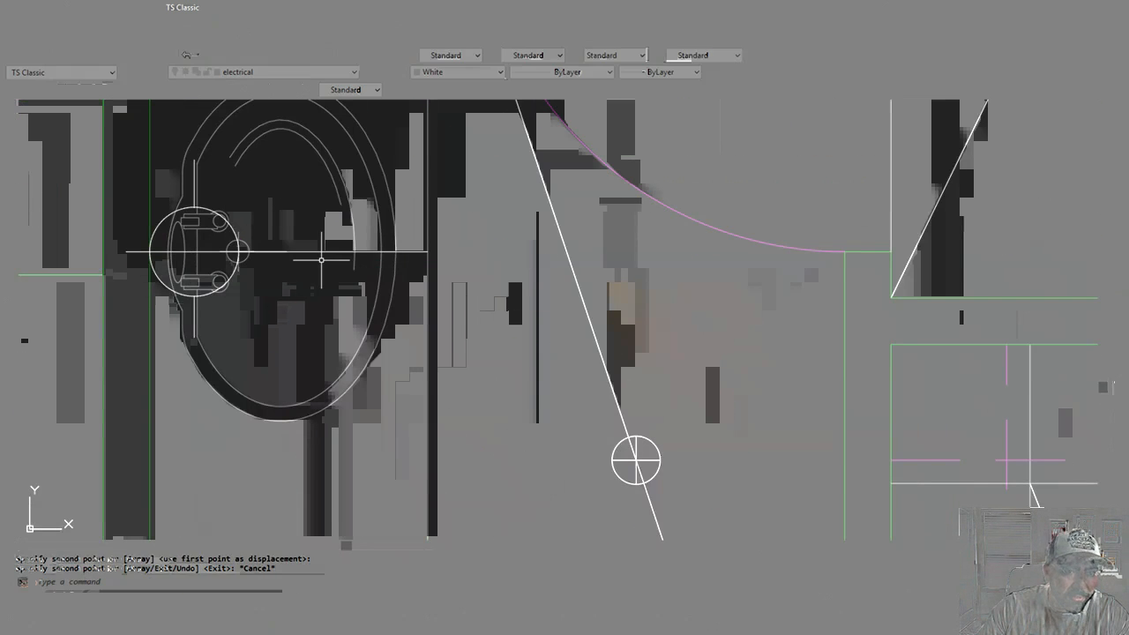
Erase the horizontal guide line running through the bathroom sink
key(Escape)
key(Escape)
text(e)
key(Return)
click(331, 214)
click(310, 290)
key(Return)
Erase the diagonal centering lines in the bathroom, tub, lower bedroom closet, both bedrooms, both hallway sections and the washer-dryer closet
scroll(340, 293, down, 10)
mouse_move(375, 320)
middle_down()
mouse_move(389, 327)
mouse_move(426, 310)
middle_up()
scroll(425, 309, up, 6)
key(Escape)
key(Escape)
text(e)
key(Return)
click(428, 313)
click(410, 326)
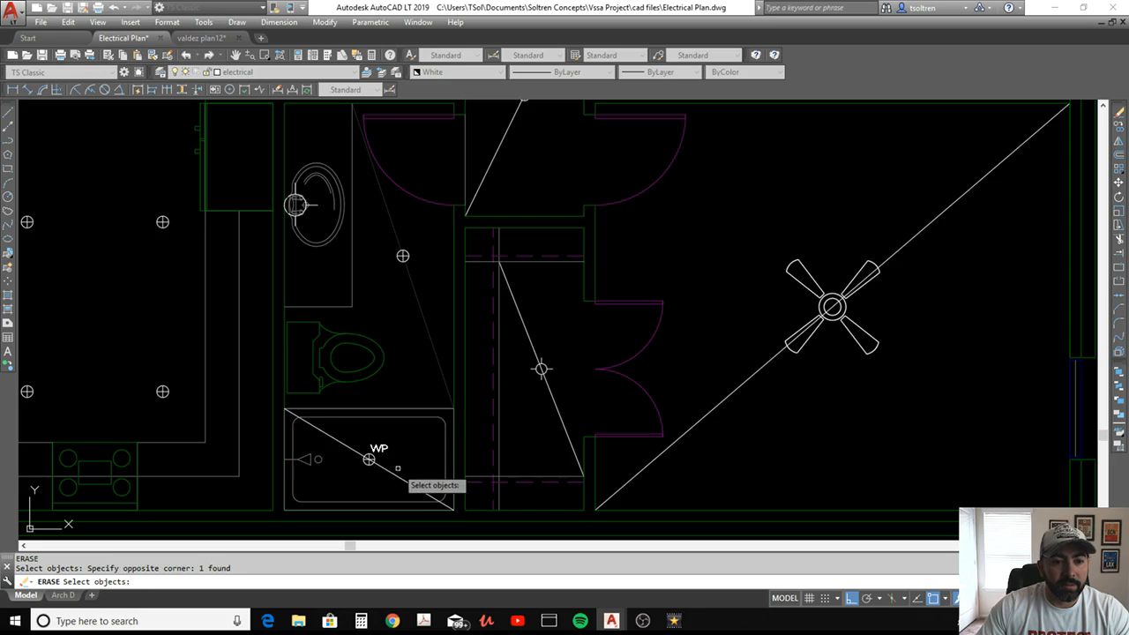
click(401, 468)
click(387, 483)
click(569, 411)
click(539, 426)
click(729, 371)
click(698, 417)
scroll(703, 396, down, 5)
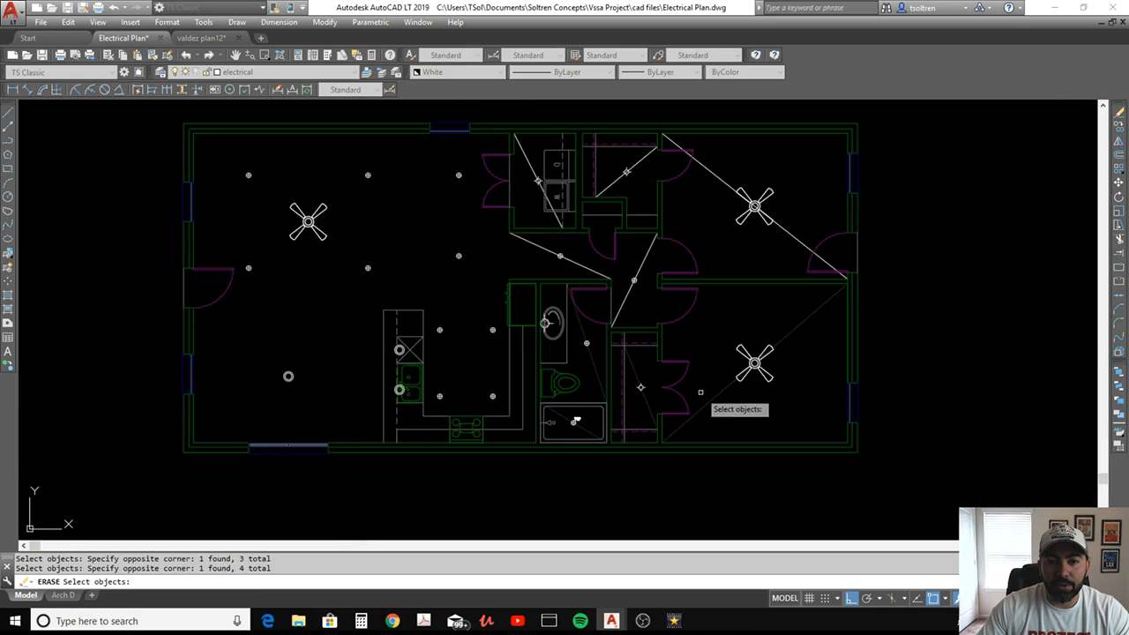
click(675, 245)
click(638, 260)
click(714, 155)
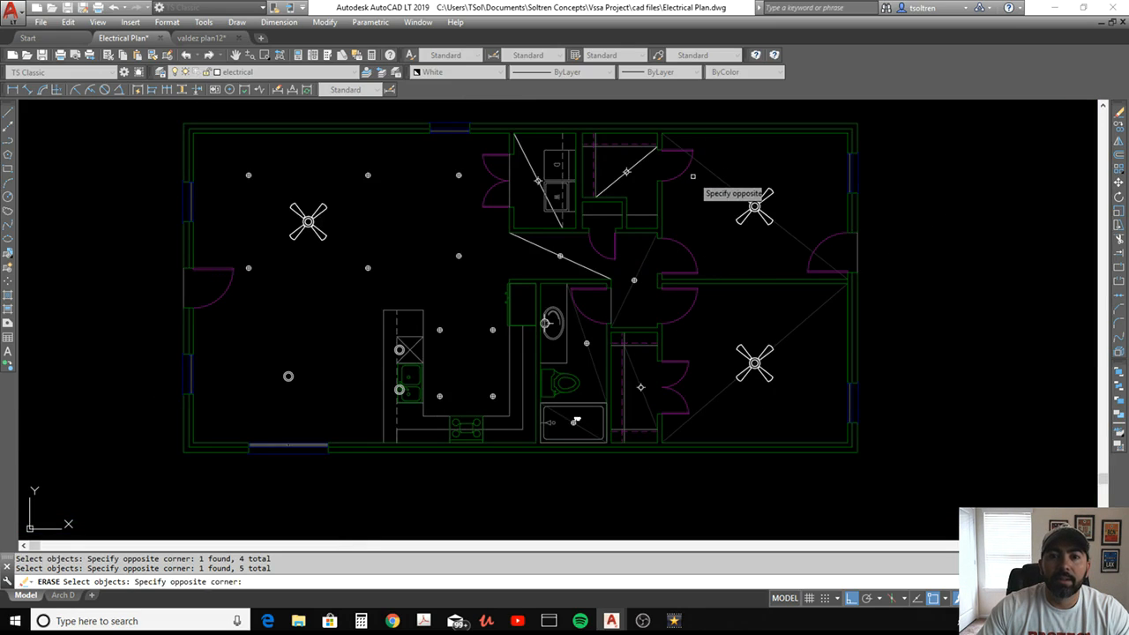
click(684, 180)
click(652, 169)
click(645, 159)
click(571, 231)
click(556, 237)
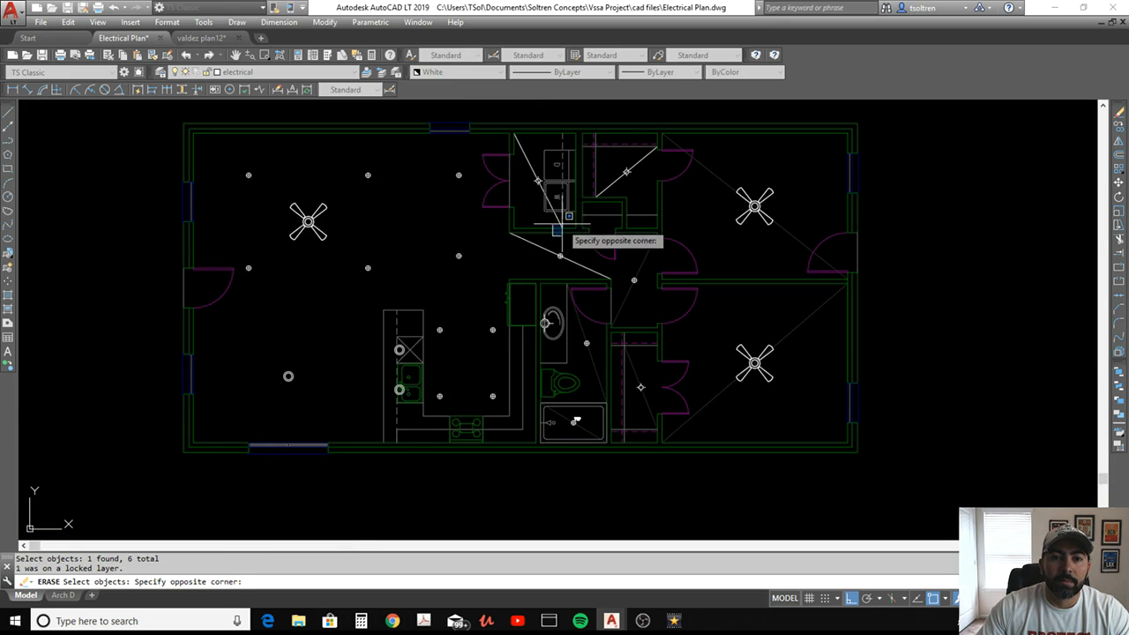
click(546, 209)
click(547, 236)
click(518, 249)
key(Return)
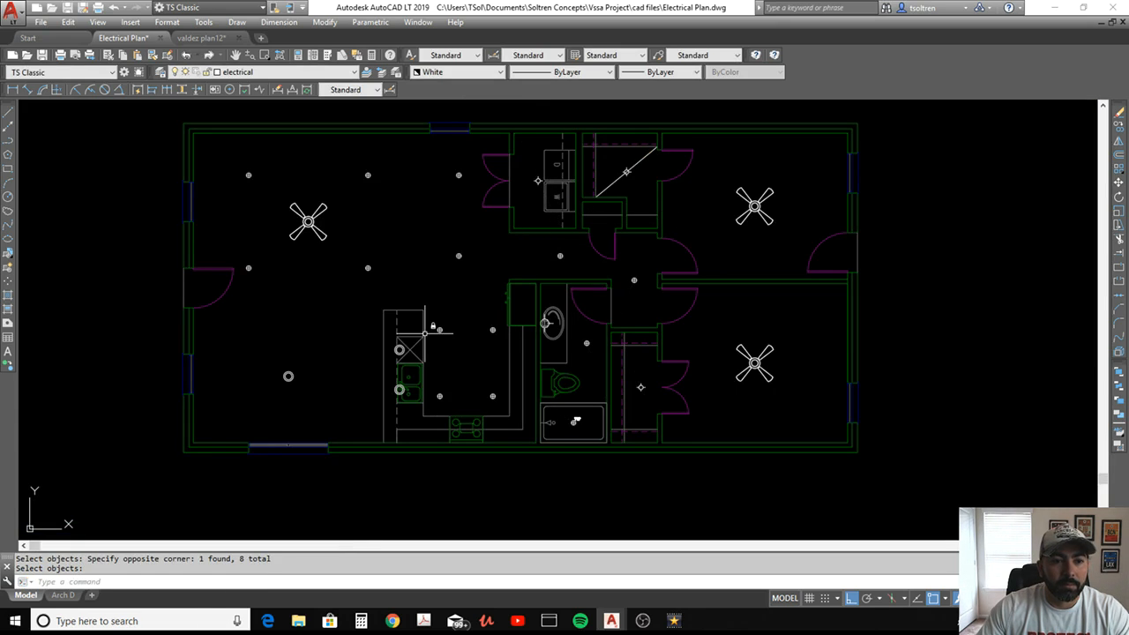
Erase the remaining diagonal centering line through the light in the upper bedroom's closet
middle_drag(703, 361, 684, 376)
key(Return)
click(581, 204)
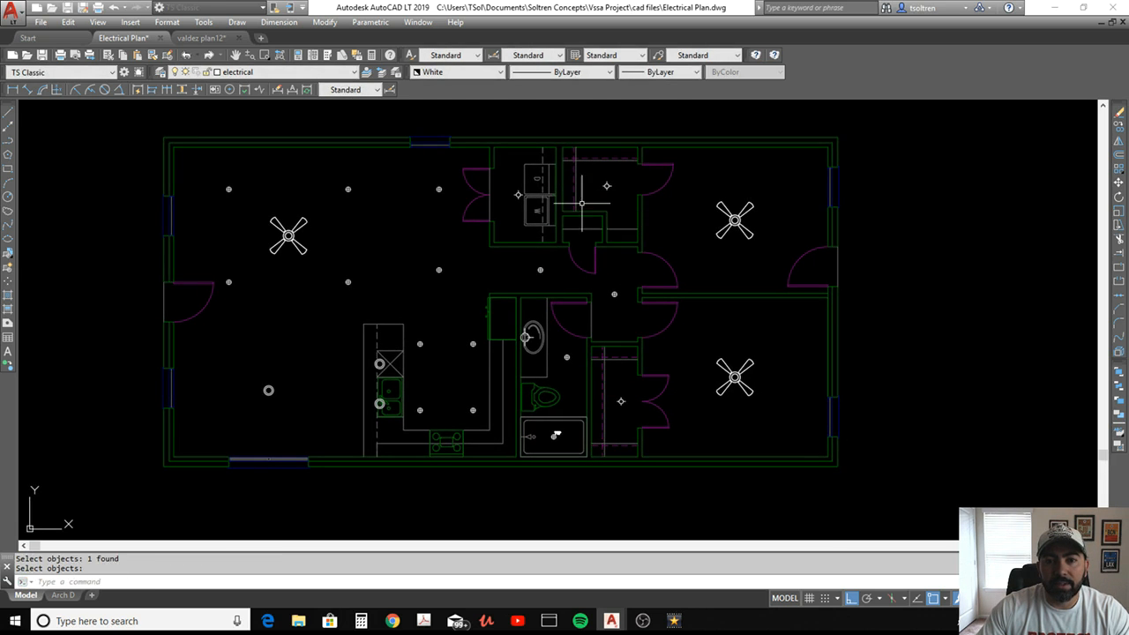
scroll(623, 271, down, 3)
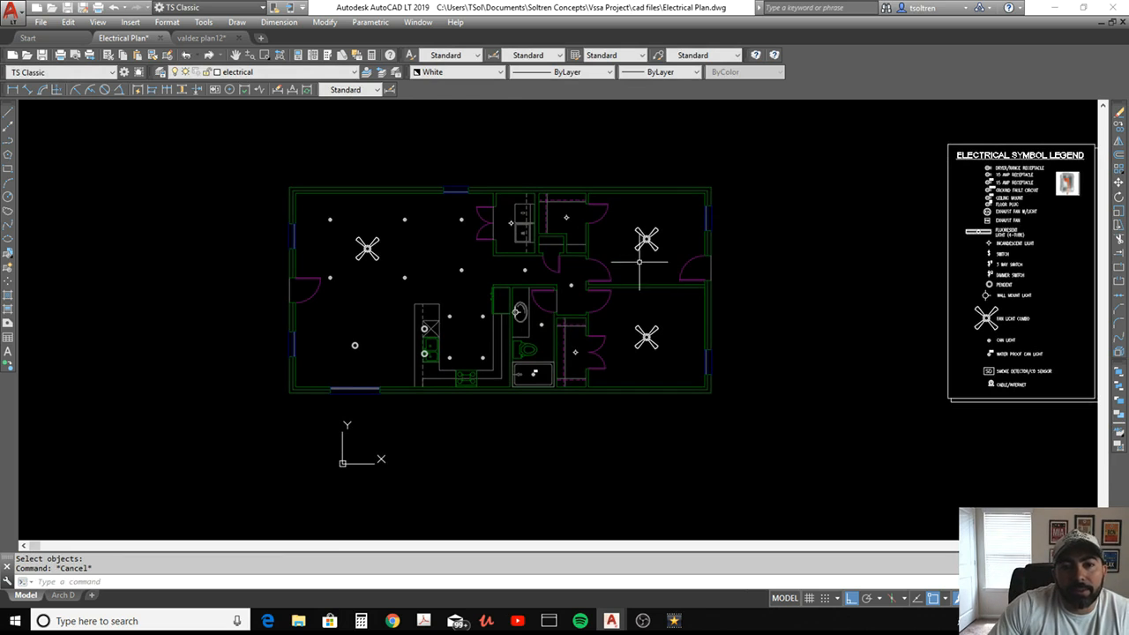
middle_drag(616, 308, 528, 334)
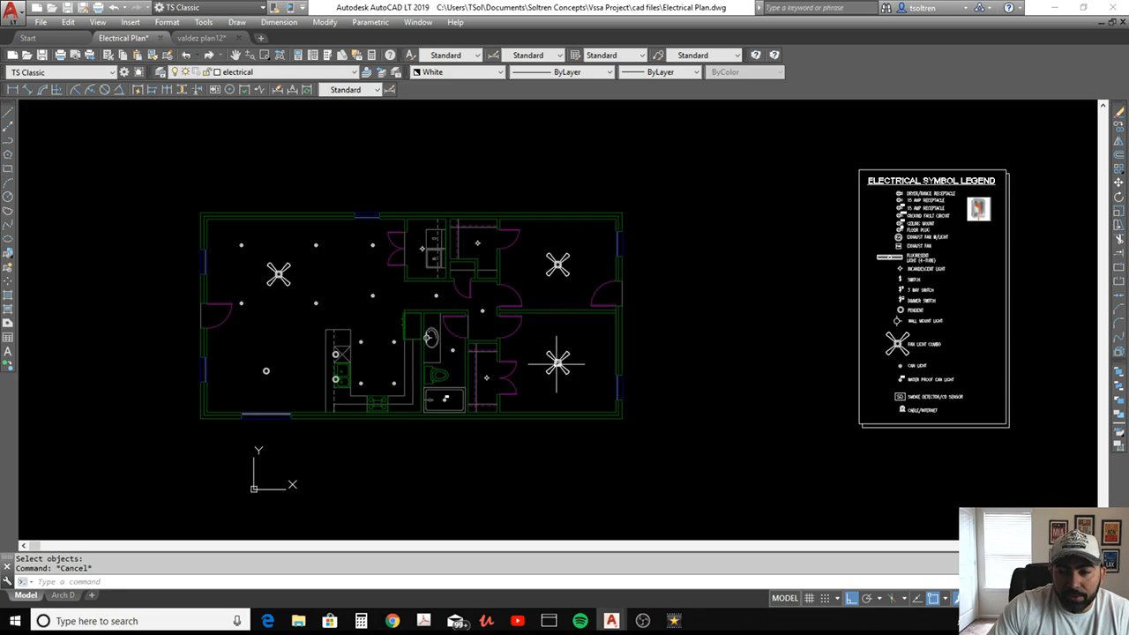